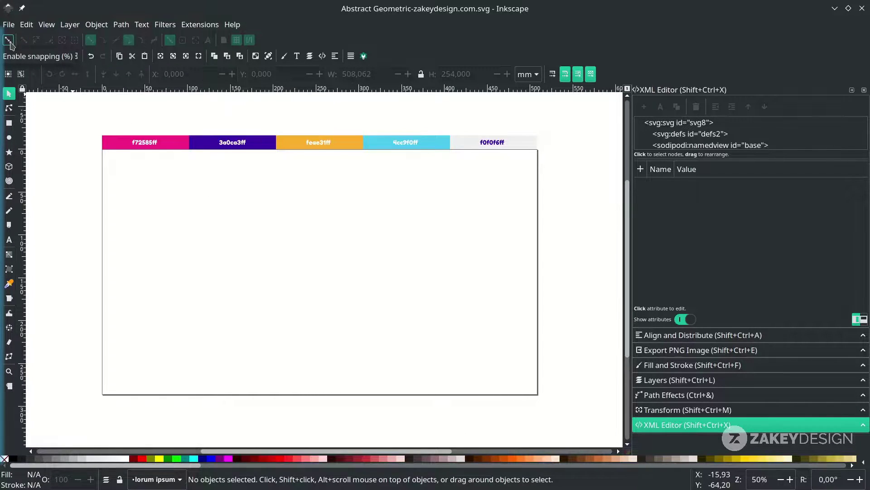
# Enable snapping to the page border and draw a white-filled 1920 × 1080 px rectangle covering the whole page
pyautogui.click(9, 43)
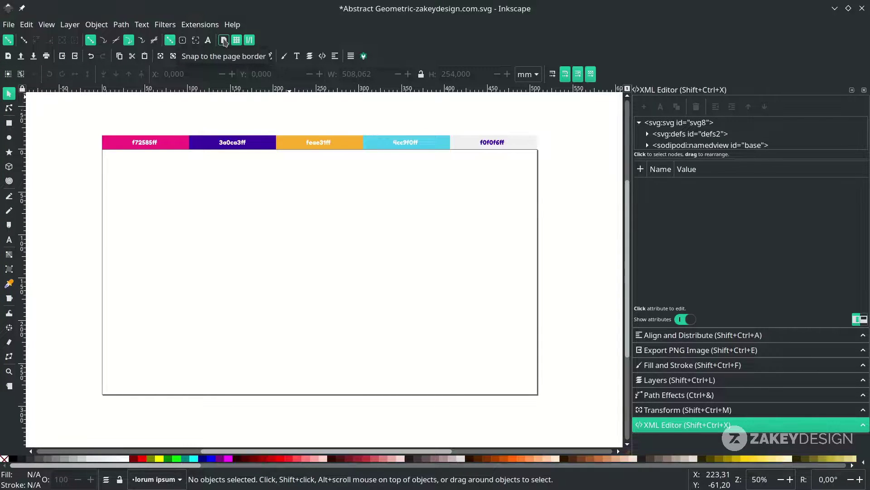
pyautogui.click(223, 41)
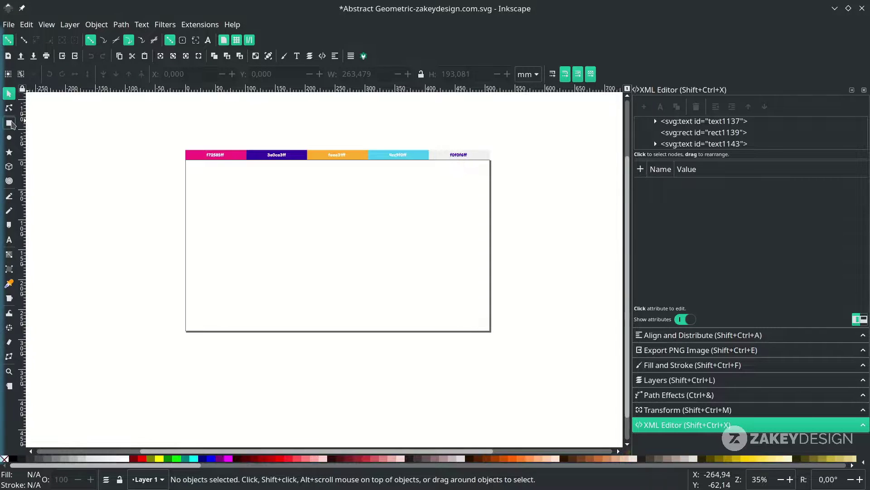
pyautogui.click(12, 124)
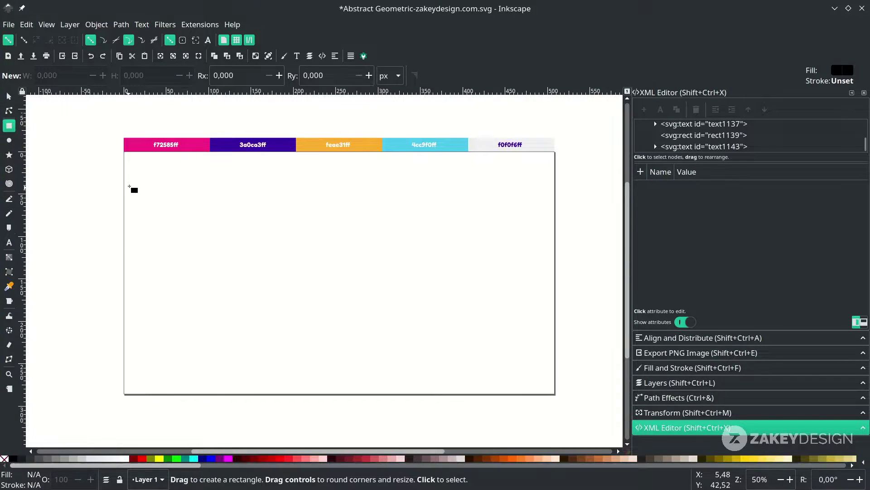
pyautogui.moveTo(124, 153); pyautogui.dragTo(555, 393)
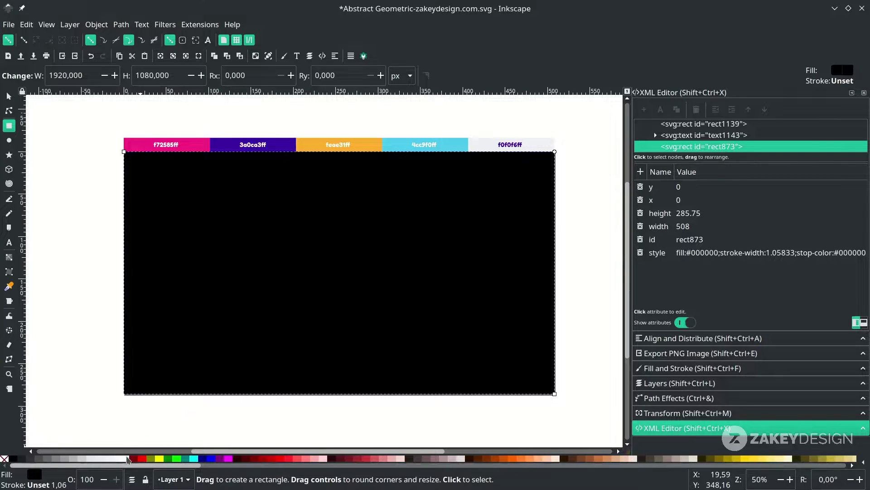
pyautogui.click(128, 460)
pyautogui.press('s')
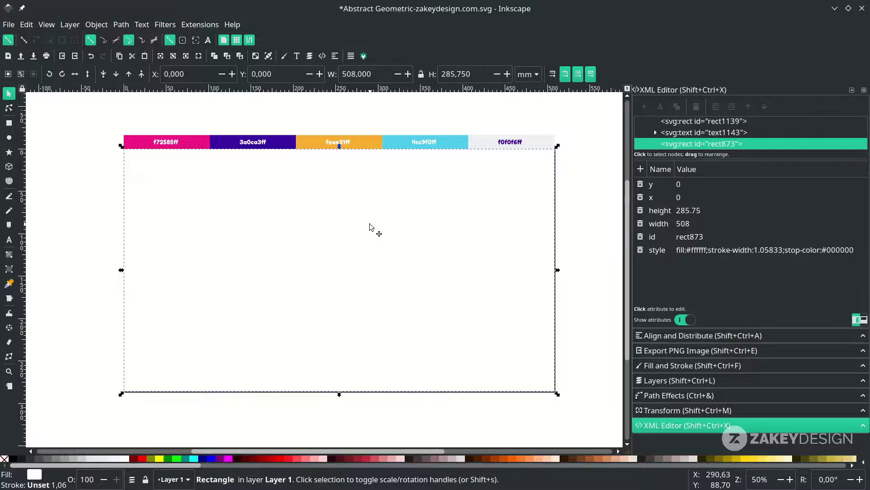
# Duplicate the white background rectangle and fill the copy with the palette colour 3a0ca3
pyautogui.press('ctrl')
pyautogui.hotkey('ctrl', 'd')
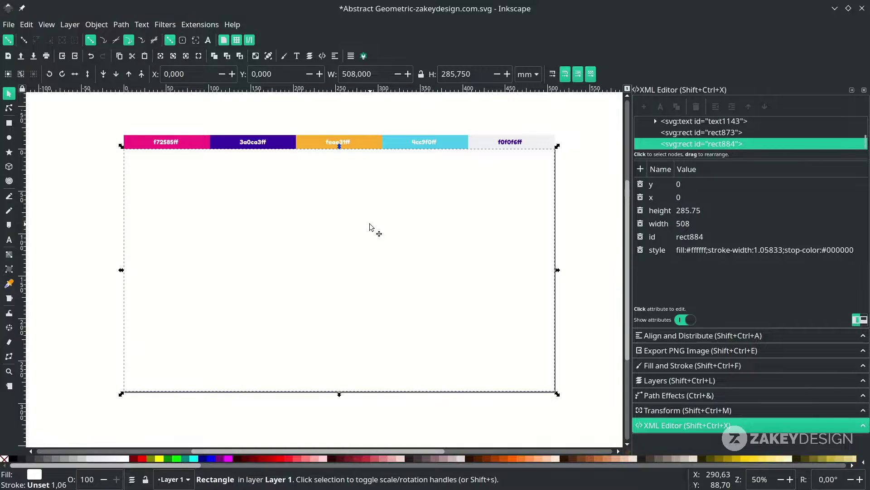
pyautogui.press('d')
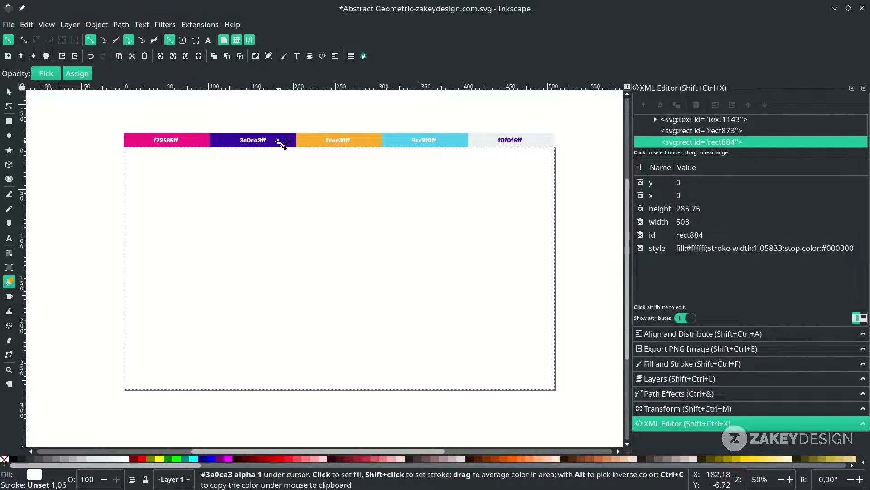
pyautogui.click(282, 144)
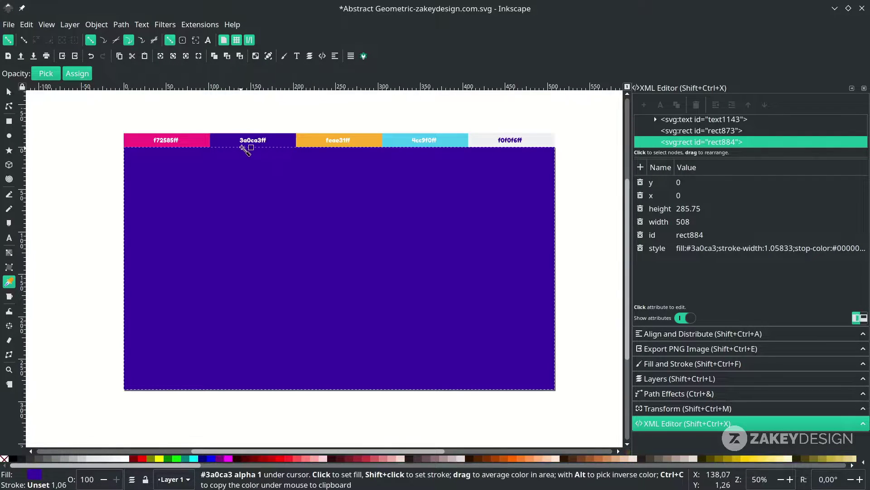
pyautogui.click(284, 56)
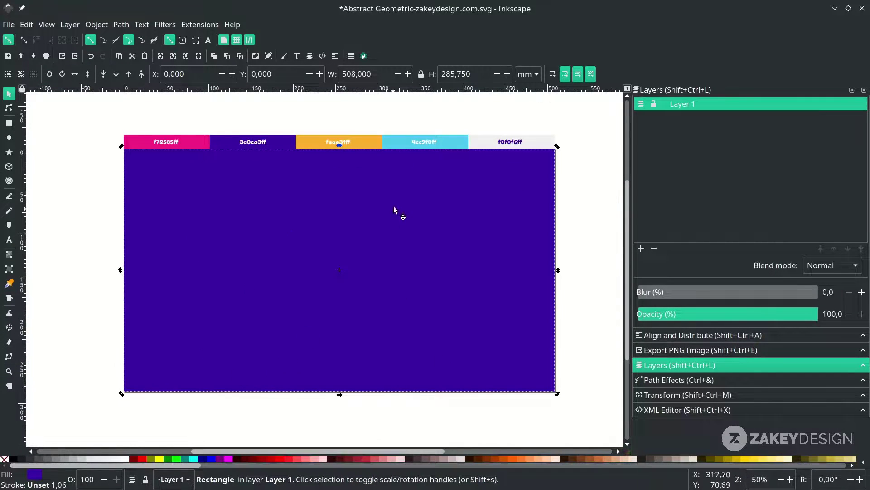
# Switch the size units to px and resize the purple rectangle to 320 × 320 px, a sixth of the page width
pyautogui.click(526, 75)
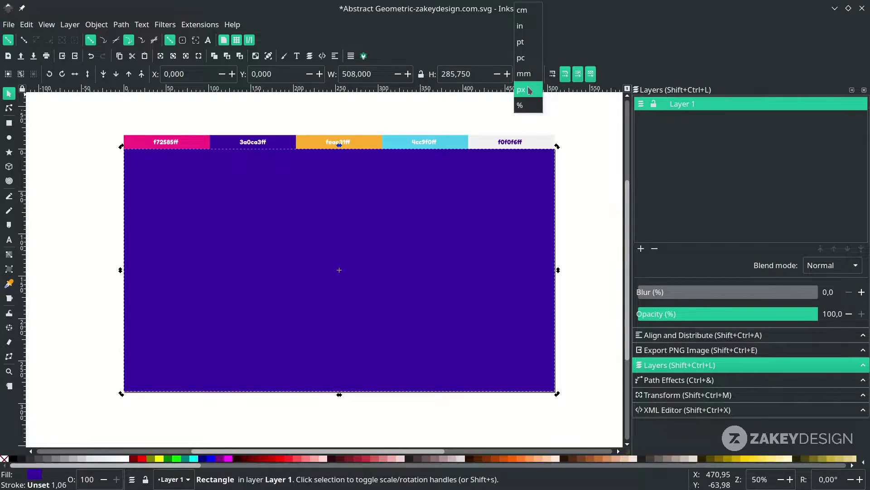
pyautogui.click(529, 90)
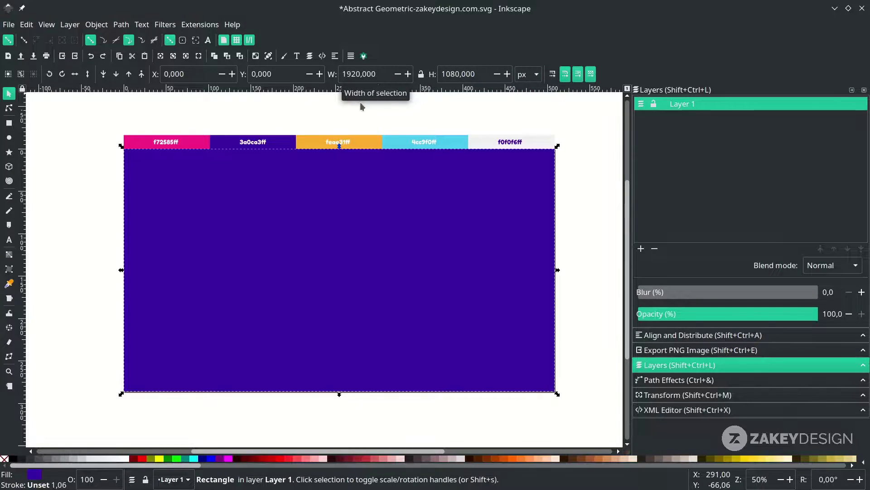
pyautogui.click(382, 74)
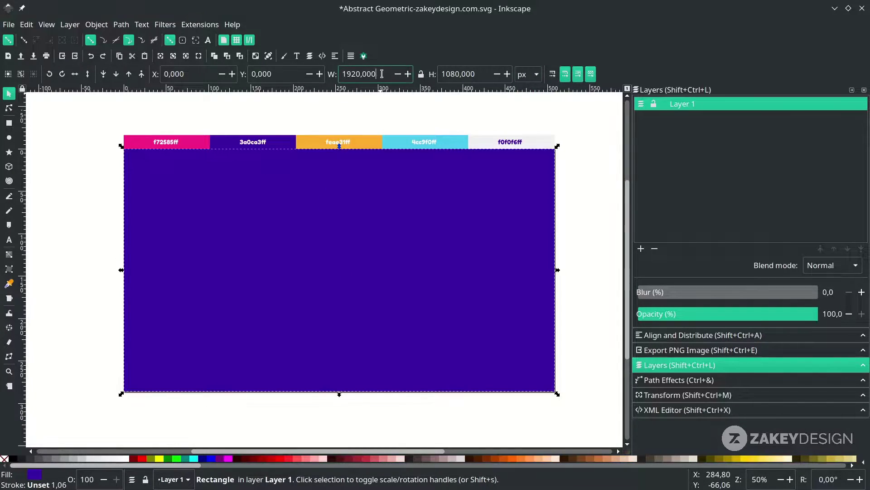
pyautogui.write('/6')
pyautogui.press('Return')
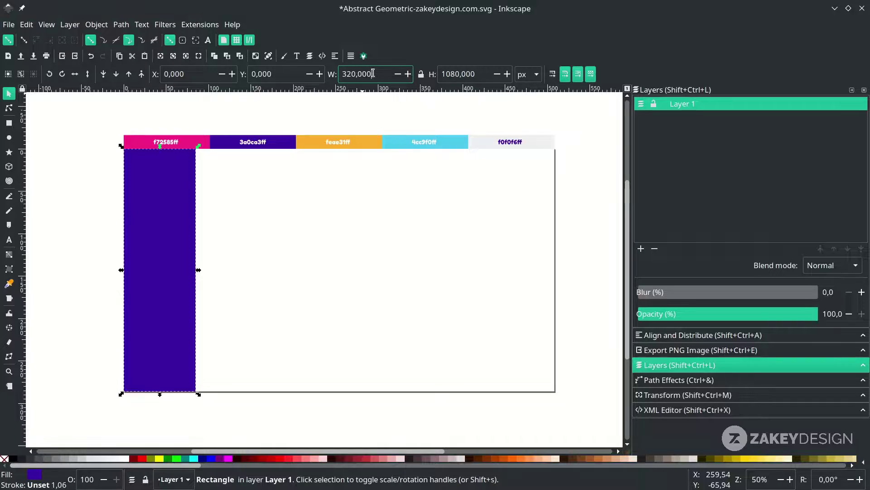
pyautogui.tripleClick(466, 74)
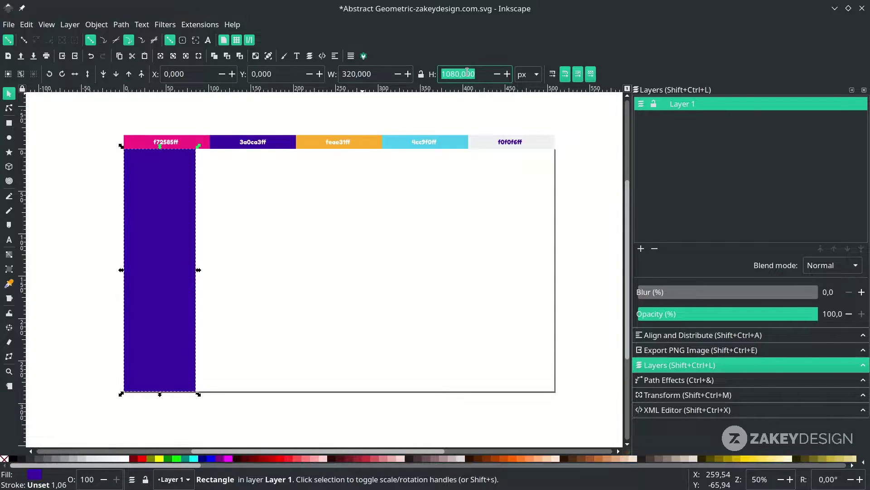
pyautogui.write('320')
pyautogui.press('Return')
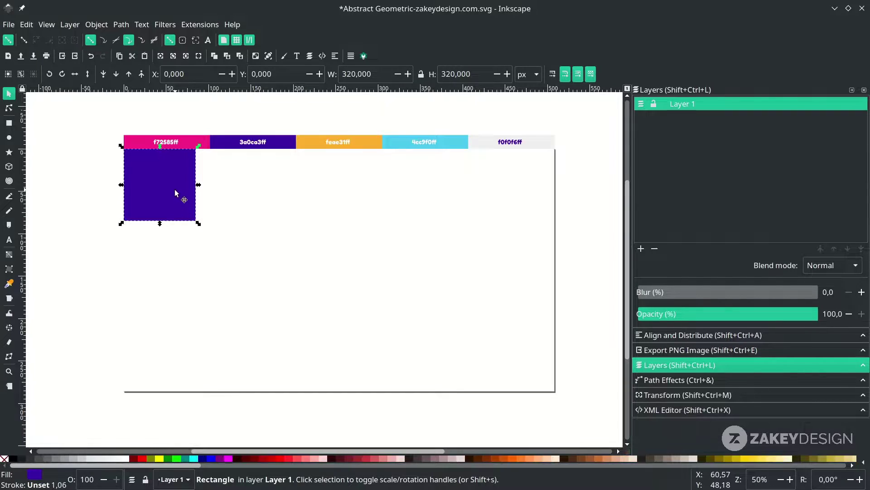
# Duplicate the purple square eight times and snap the copies into a 3 × 3 grid starting at the page's top-left corner
pyautogui.press('ctrl')
pyautogui.hotkey('ctrl', 'd')
pyautogui.moveTo(177, 189); pyautogui.dragTo(304, 323)
pyautogui.hotkey('ctrl', 'd')
pyautogui.hotkey('ctrl', 'd')
pyautogui.hotkey('ctrl', 'd')
pyautogui.hotkey('ctrl', 'd')
pyautogui.hotkey('ctrl', 'd')
pyautogui.hotkey('ctrl', 'd')
pyautogui.hotkey('ctrl', 'd')
pyautogui.click(400, 297)
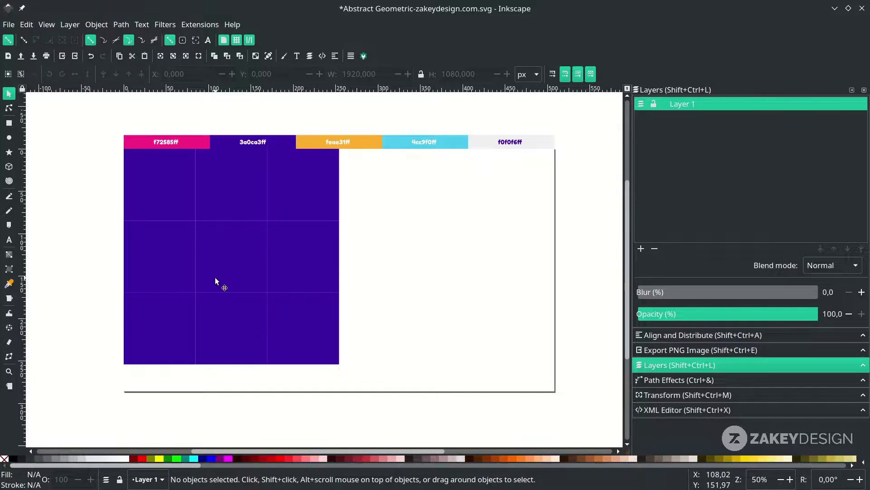
# Set the page height to 960 px (320*3) in the document properties
pyautogui.click(8, 24)
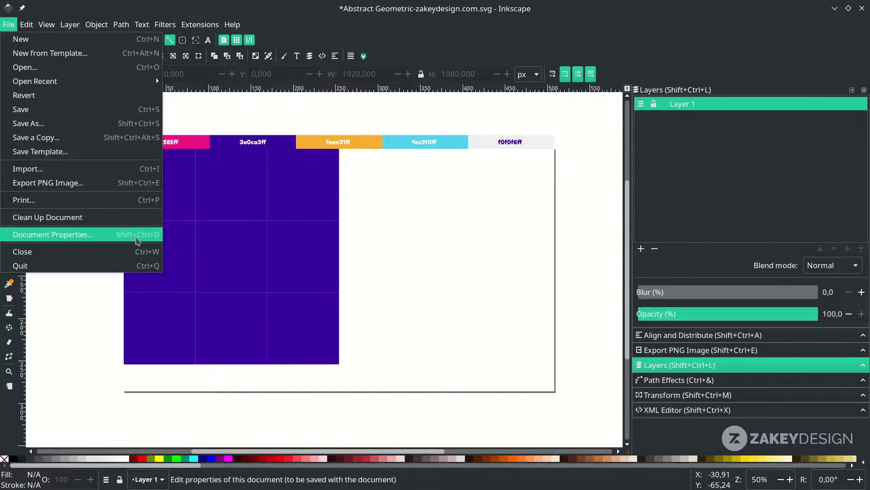
pyautogui.click(136, 236)
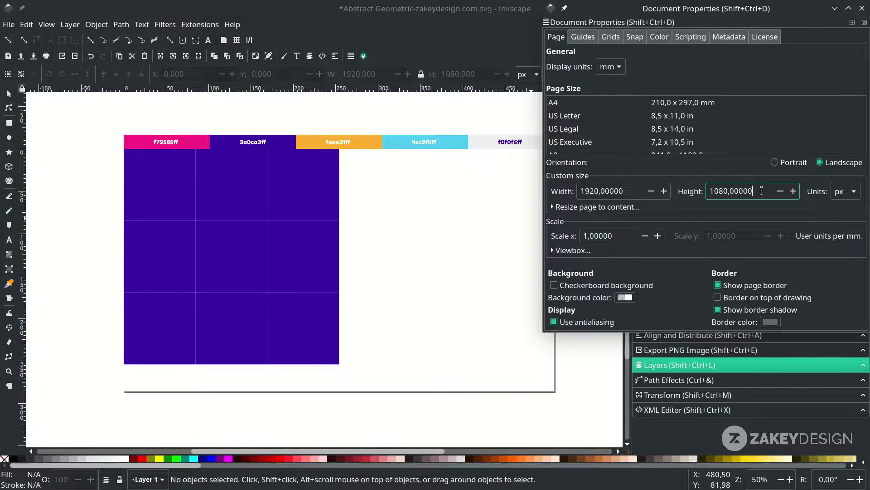
pyautogui.moveTo(764, 189); pyautogui.dragTo(600, 174)
pyautogui.write('320*3')
pyautogui.press('Return')
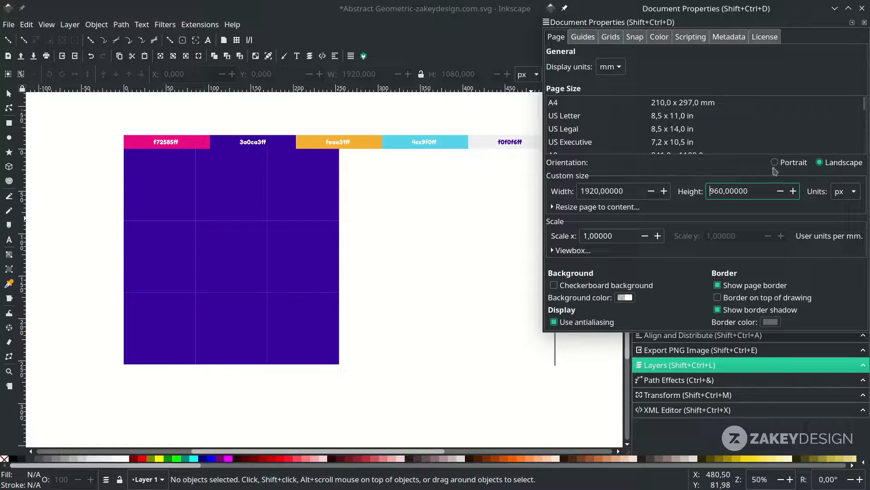
pyautogui.click(861, 8)
# Shrink the white background rectangle's height to 254 mm so its lower edge snaps to the bottom of the square grid
pyautogui.click(402, 278)
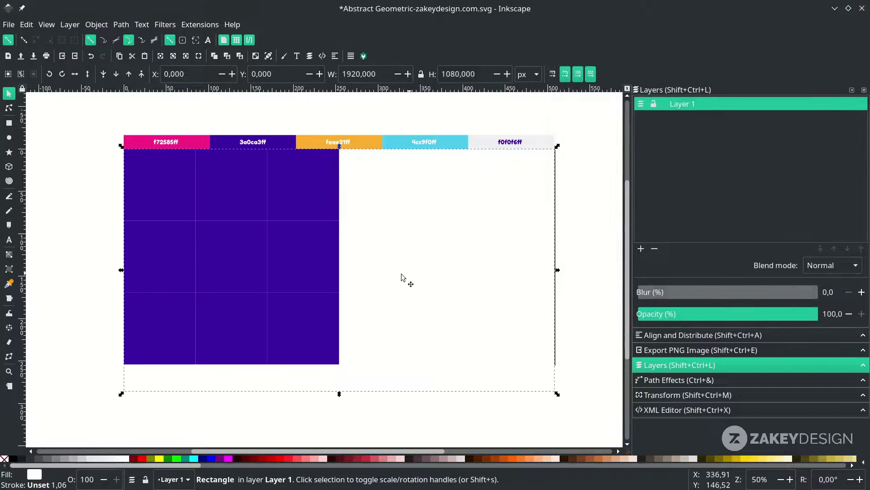
pyautogui.scroll(-1, 377, 331)
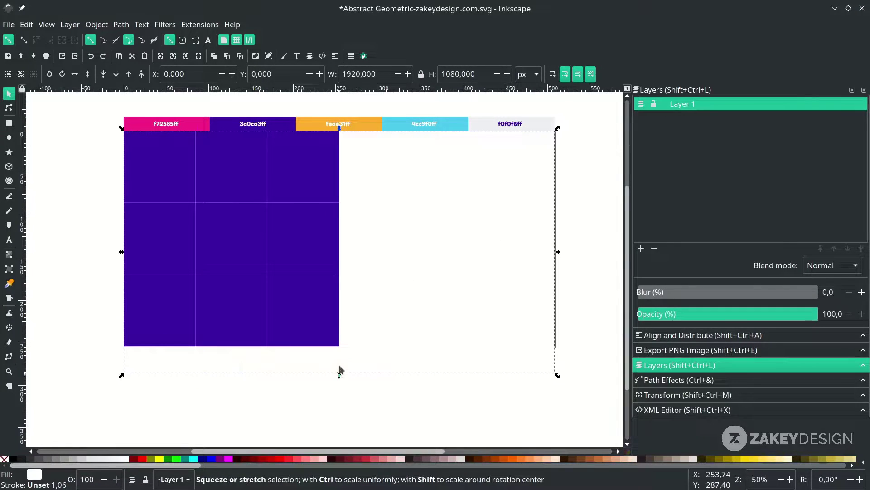
pyautogui.moveTo(340, 374); pyautogui.dragTo(342, 346)
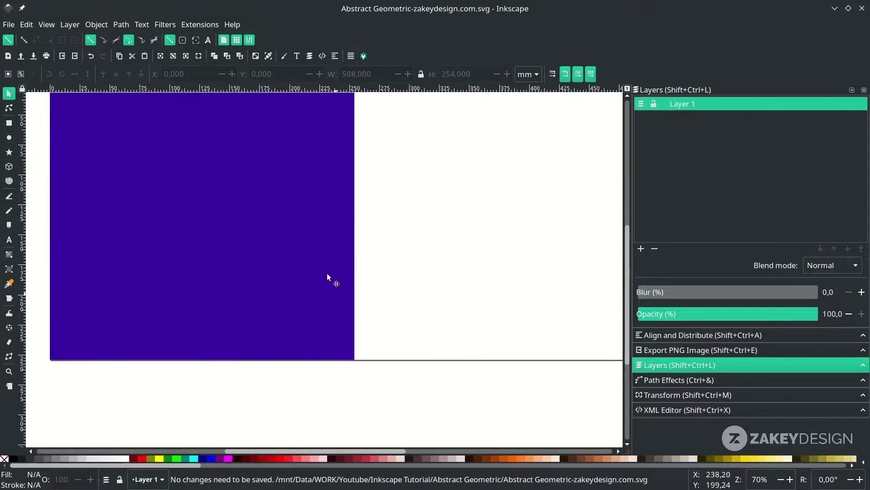
# Recolour the grid's top row from left to right with the palette colours f72585, feae31 and 4cc9f0
pyautogui.scroll(2, 334, 345)
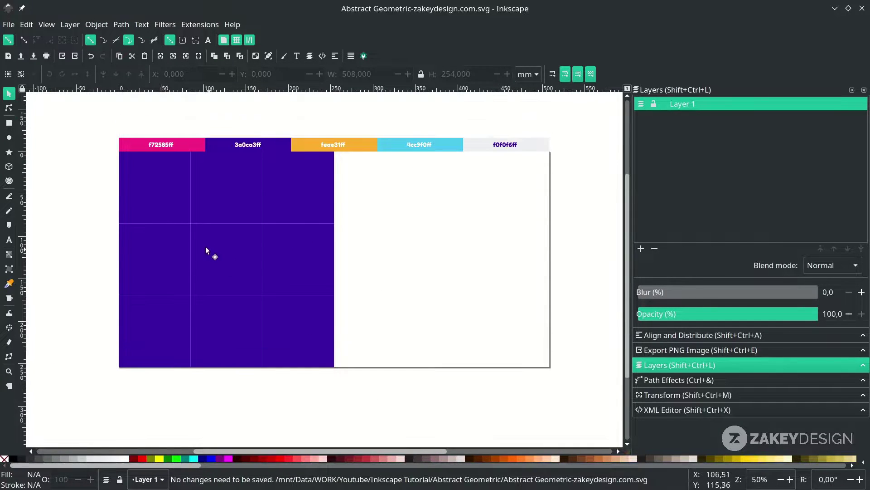
pyautogui.click(157, 200)
pyautogui.press('d')
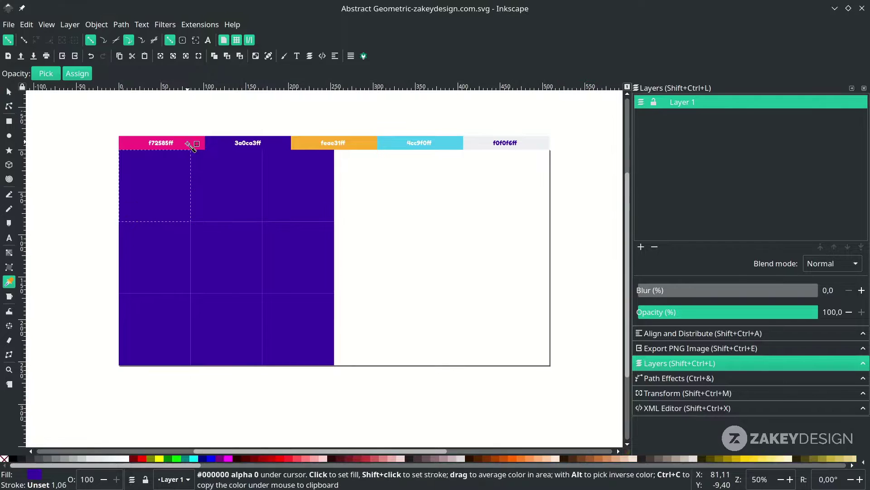
pyautogui.click(188, 143)
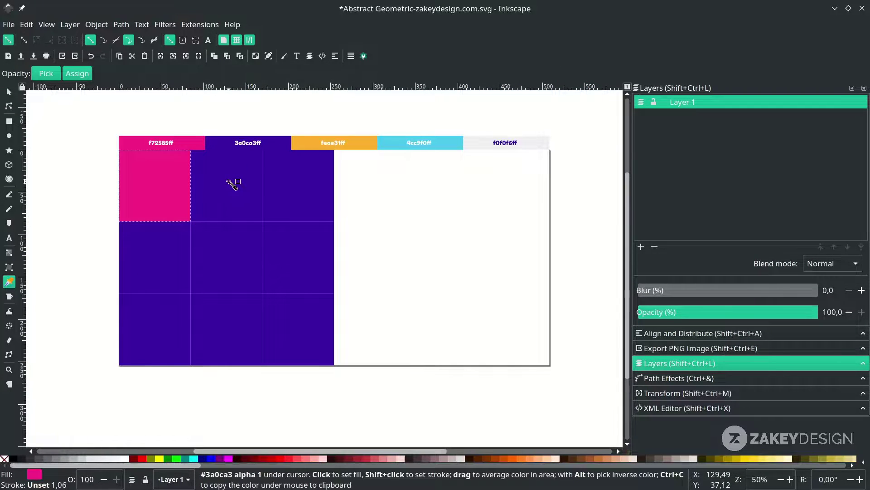
pyautogui.press('n')
pyautogui.click(237, 189)
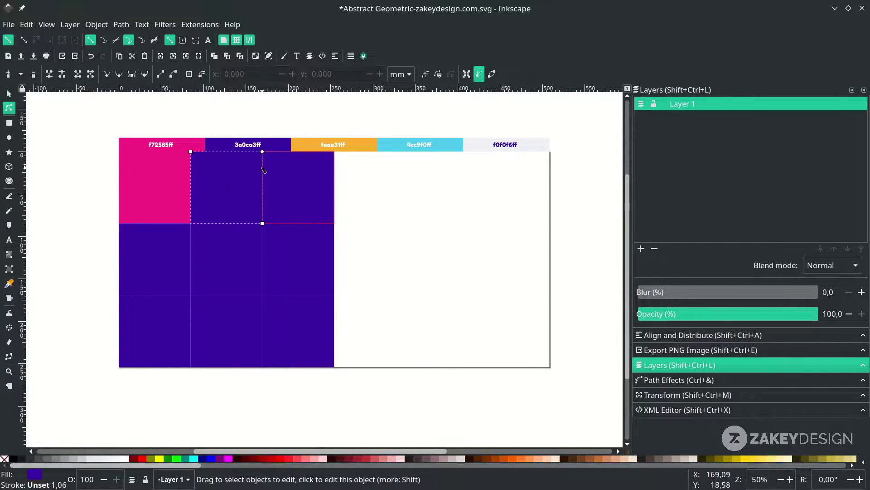
pyautogui.press('d')
pyautogui.click(358, 147)
pyautogui.press('n')
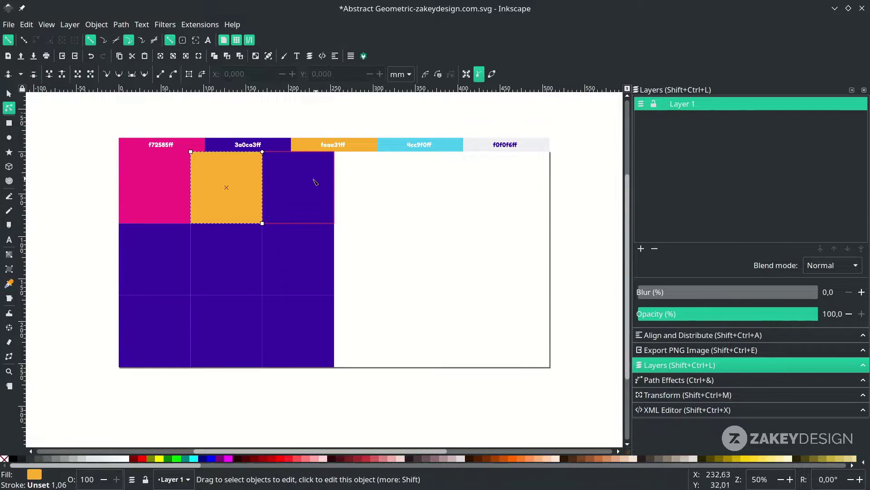
pyautogui.click(308, 183)
pyautogui.press('d')
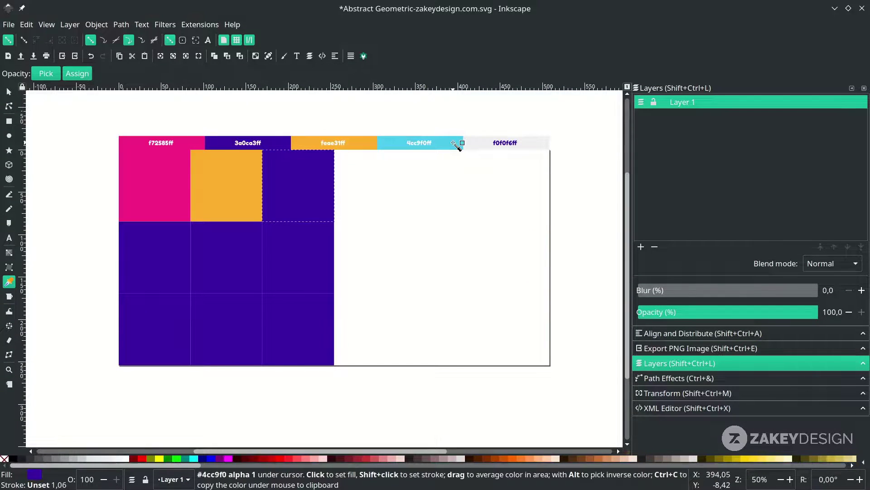
pyautogui.click(453, 143)
# Fill the grid's middle-left square with 4cc9f0, the middle-right and bottom-left squares with f72585, and the bottom-centre square with feae31
pyautogui.press('n')
pyautogui.click(177, 256)
pyautogui.press('d')
pyautogui.click(286, 188)
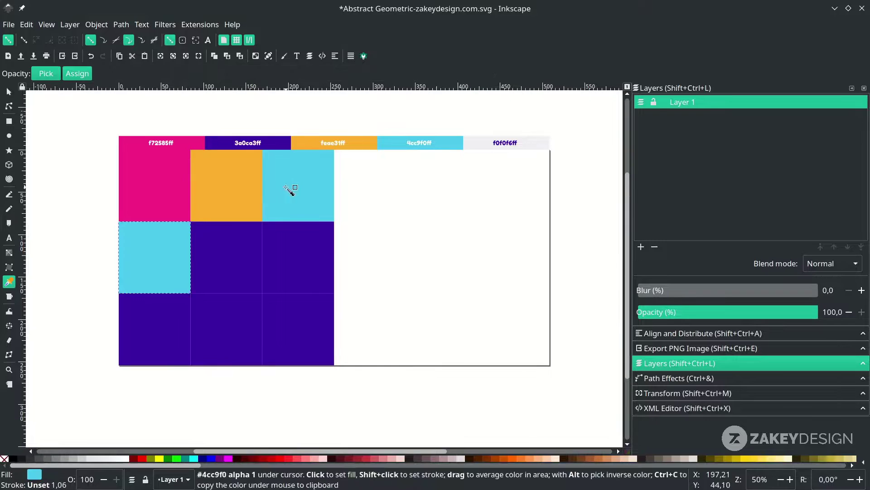
pyautogui.press('n')
pyautogui.click(290, 263)
pyautogui.press('d')
pyautogui.click(167, 195)
pyautogui.press('n')
pyautogui.click(184, 346)
pyautogui.press('d')
pyautogui.click(277, 272)
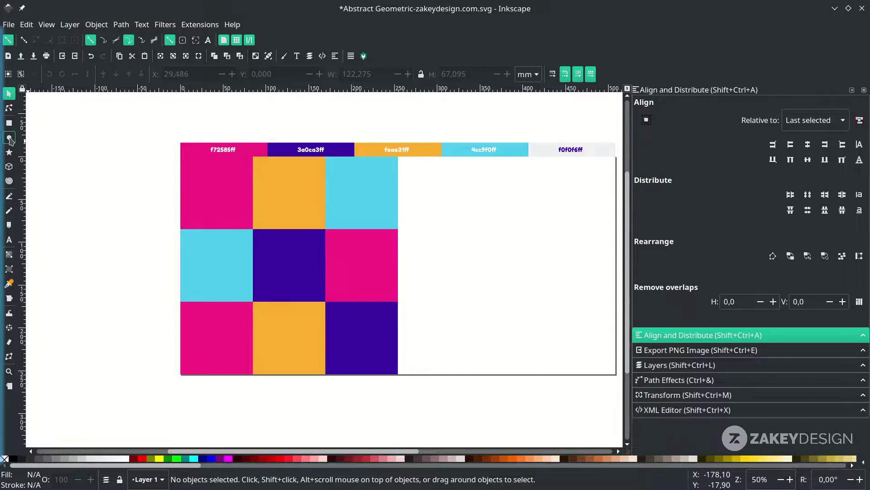
# Draw a circle of about 36 mm radius centred on the top corner shared by the first pink and orange squares, and fill it white
pyautogui.click(9, 139)
pyautogui.scroll(3, 290, 164)
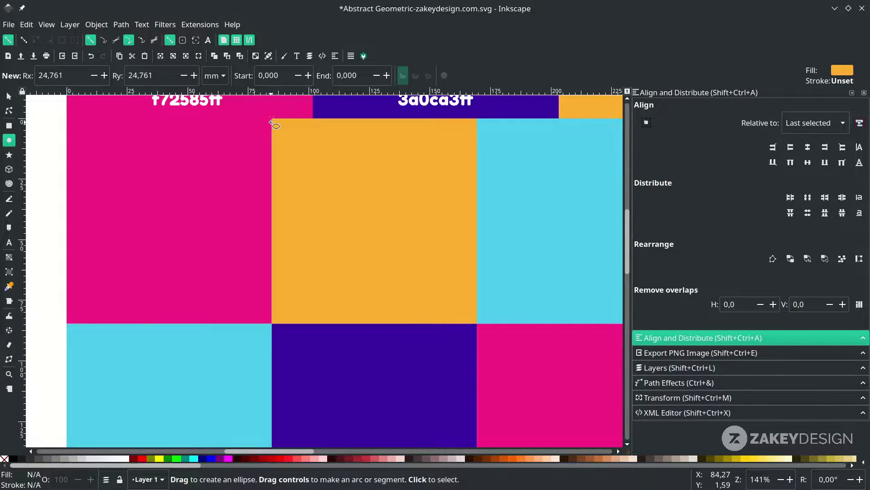
pyautogui.moveTo(271, 122); pyautogui.dragTo(358, 218)
pyautogui.scroll(-2, 316, 213)
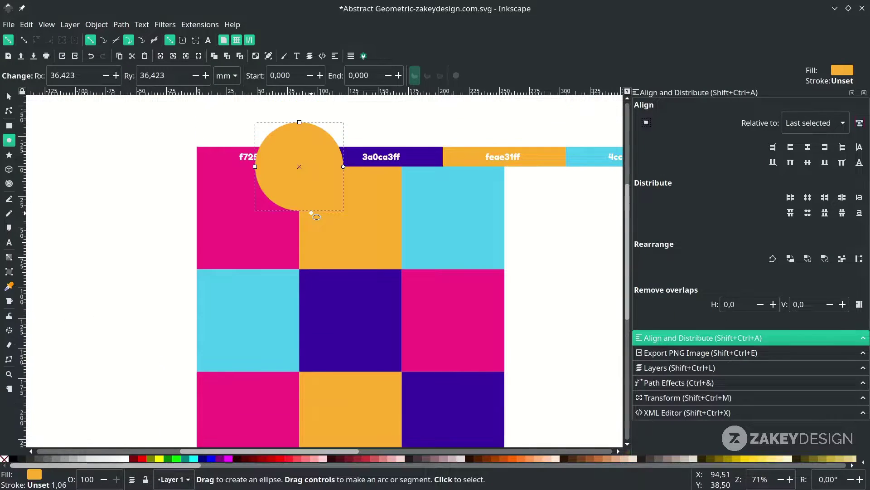
pyautogui.hscroll(1, 281, 222)
pyautogui.scroll(-4, 264, 226)
pyautogui.click(127, 458)
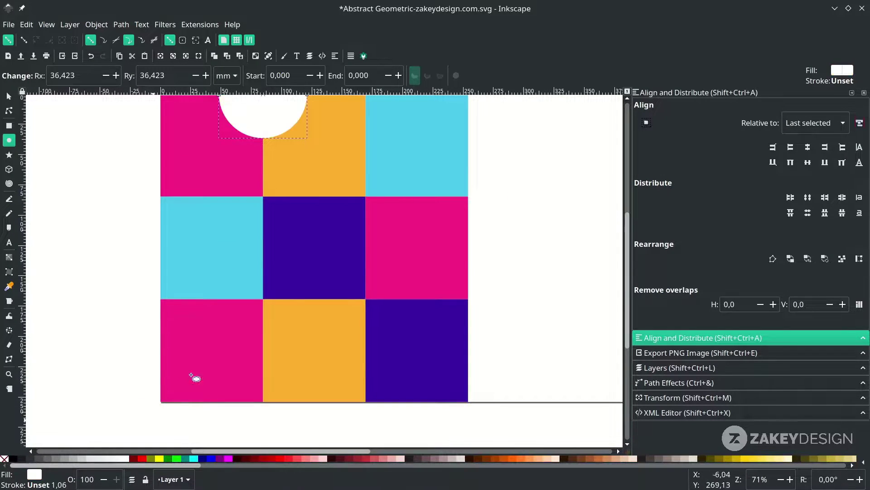
# Clip the white circle to the top-left pink square, using a raised duplicate of the square as the clip shape
pyautogui.scroll(4, 194, 378)
pyautogui.press('s')
pyautogui.click(244, 200)
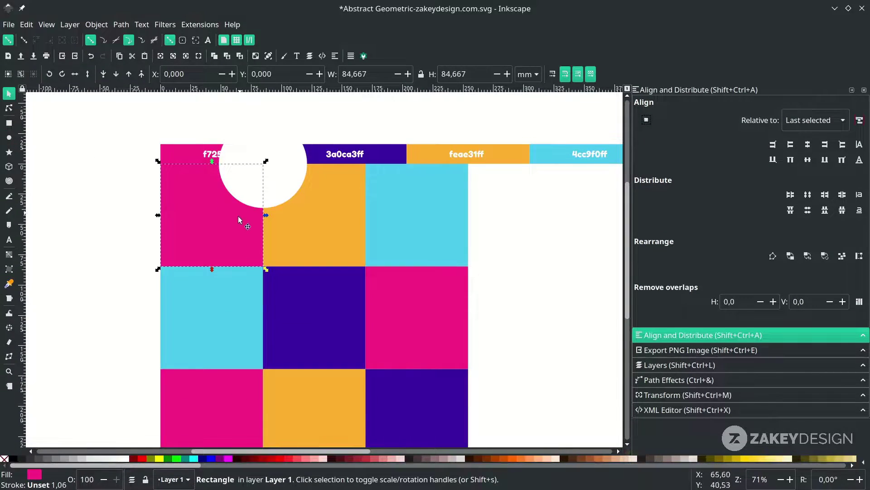
pyautogui.click(253, 188)
pyautogui.click(227, 219)
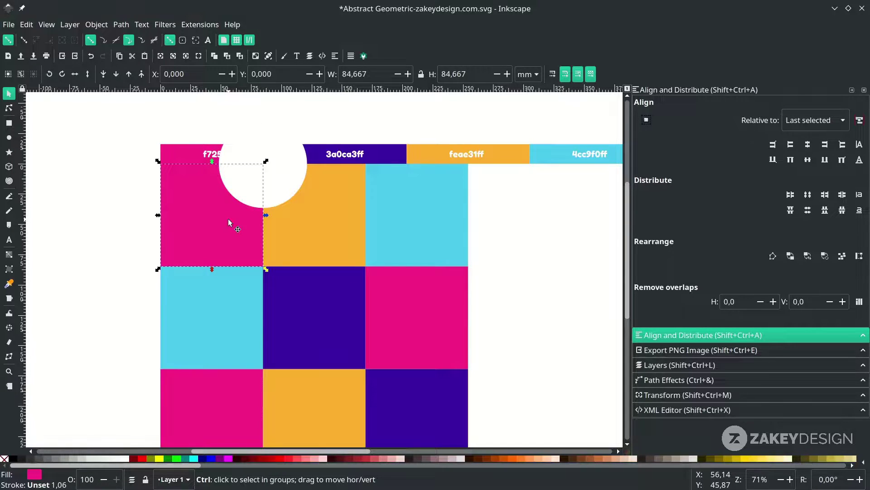
pyautogui.press('pageup')
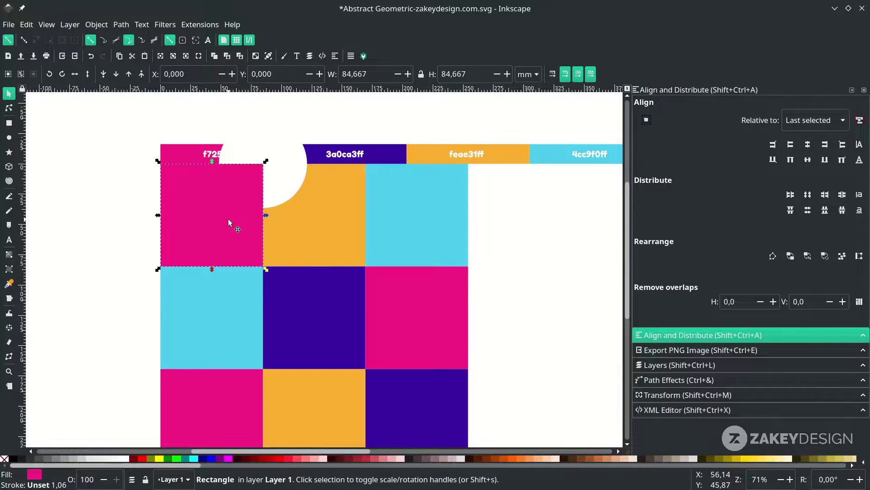
pyautogui.keyDown('shift'); pyautogui.click(295, 169); pyautogui.keyUp('shift')
pyautogui.rightClick(224, 150)
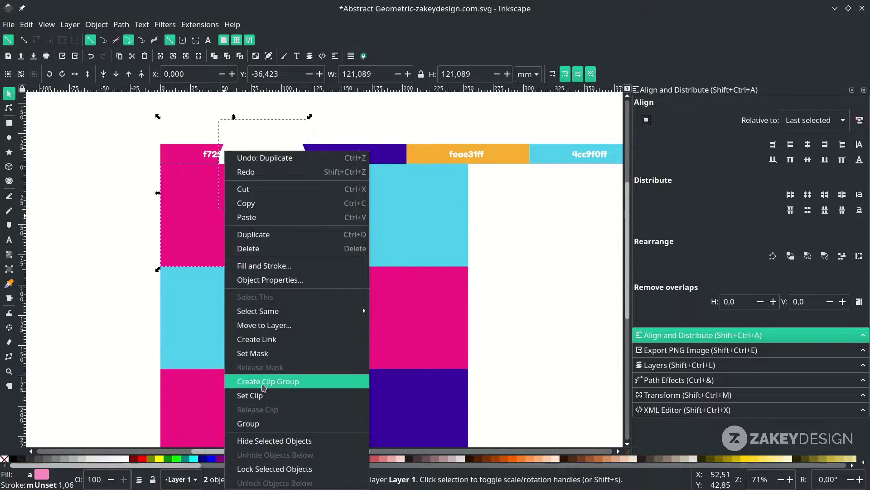
pyautogui.click(262, 395)
# Draw a circle of about 25 mm radius inside the top orange square and fill it with the cyan 4cc9f0 from the neighbouring square
pyautogui.hscroll(2, 255, 209)
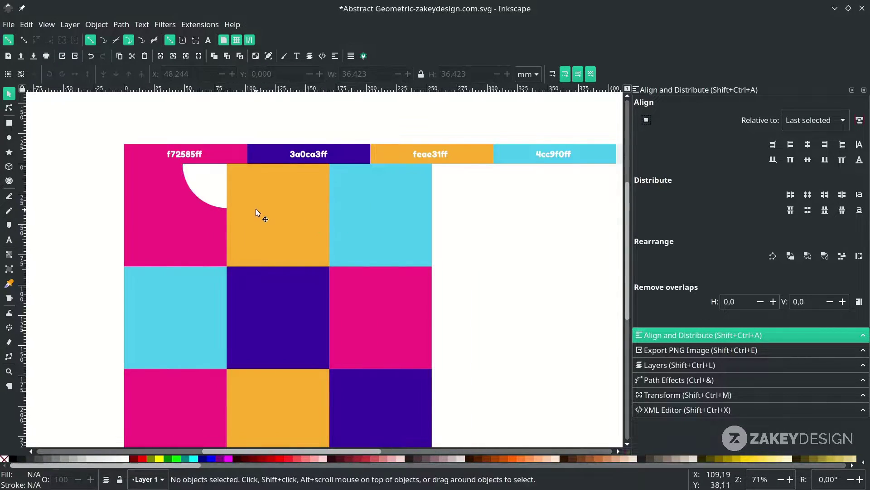
pyautogui.click(8, 137)
pyautogui.moveTo(277, 218)
pyautogui.mouseDown()
pyautogui.moveTo(318, 252)
pyautogui.moveTo(309, 247)
pyautogui.mouseUp()
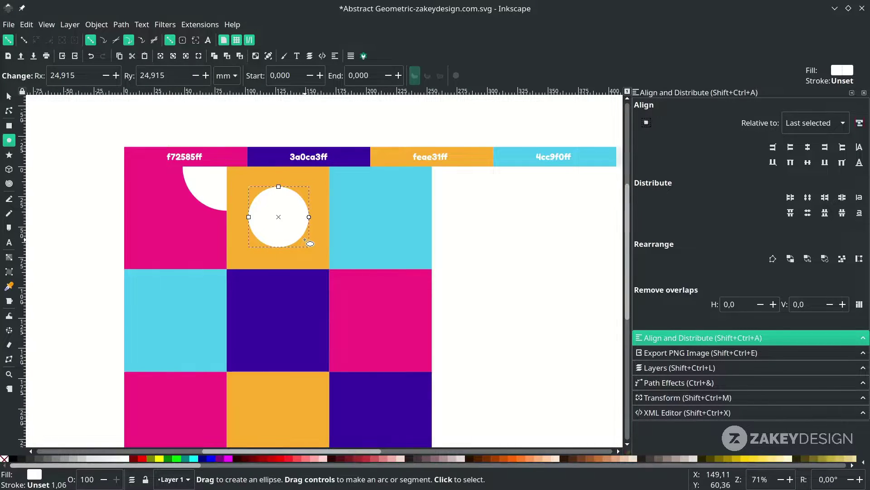
pyautogui.press('d')
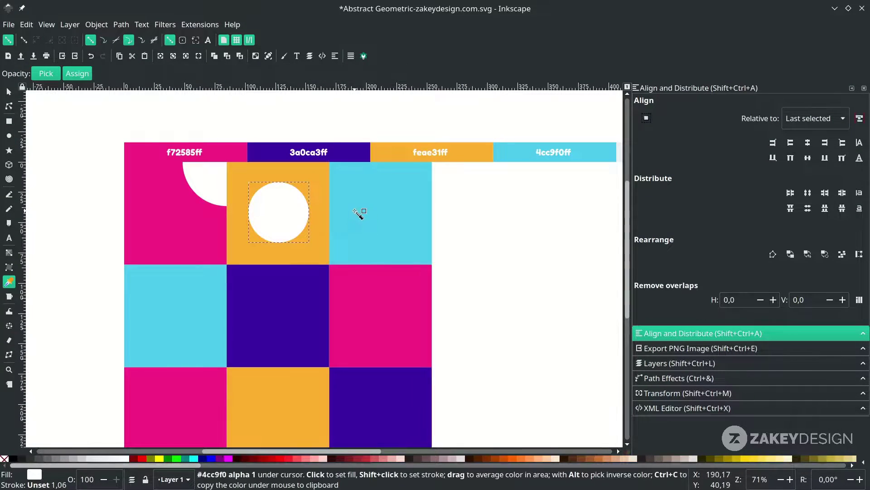
pyautogui.click(358, 213)
# Centre the cyan circle horizontally and vertically on the top orange square, aligning relative to the last selected object
pyautogui.scroll(1, 261, 219)
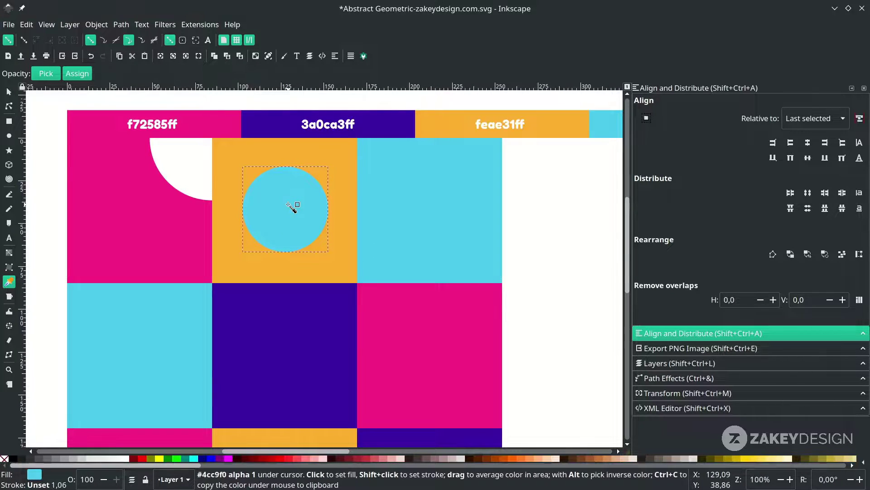
pyautogui.press('s')
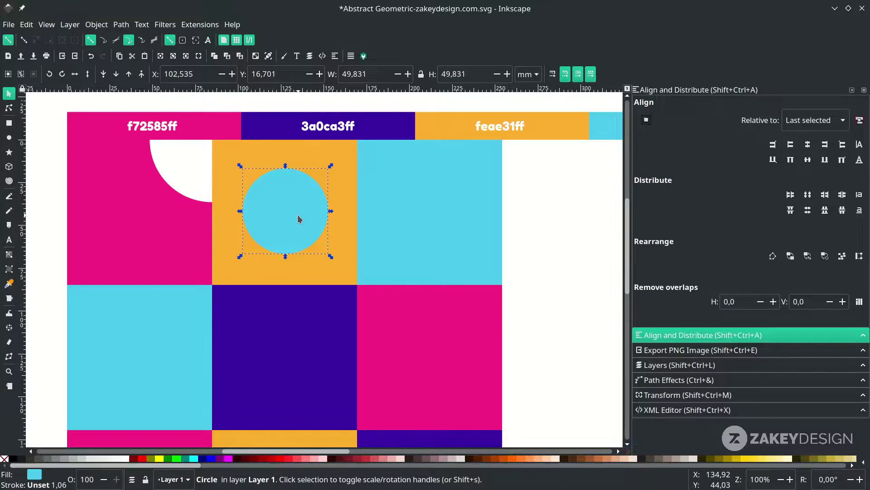
pyautogui.press('shift')
pyautogui.keyDown('shift'); pyautogui.click(344, 188); pyautogui.keyUp('shift')
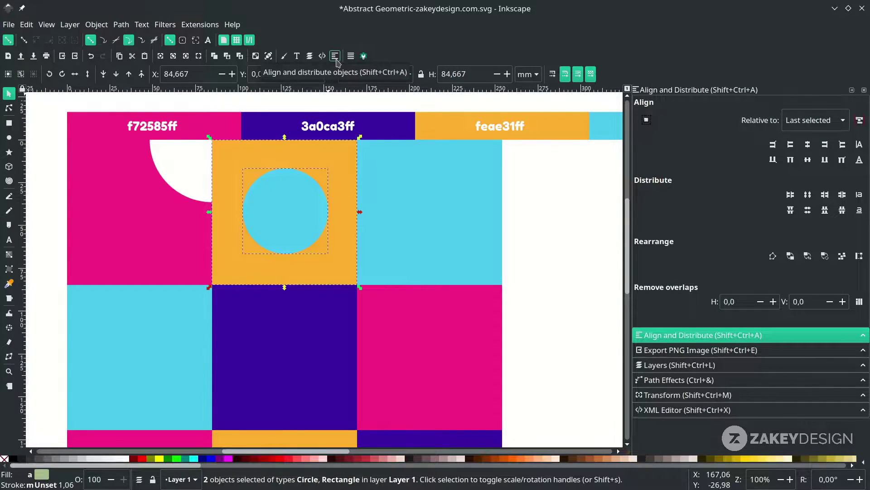
pyautogui.click(819, 127)
pyautogui.click(823, 124)
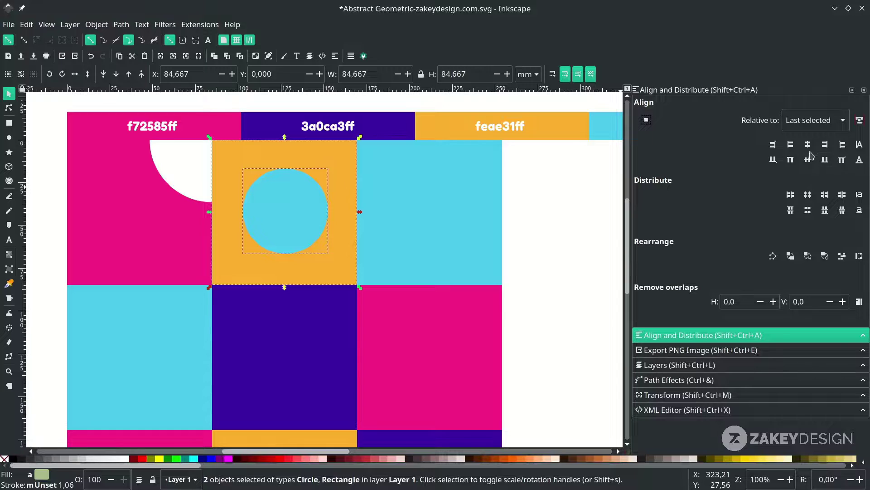
pyautogui.click(808, 145)
pyautogui.click(807, 160)
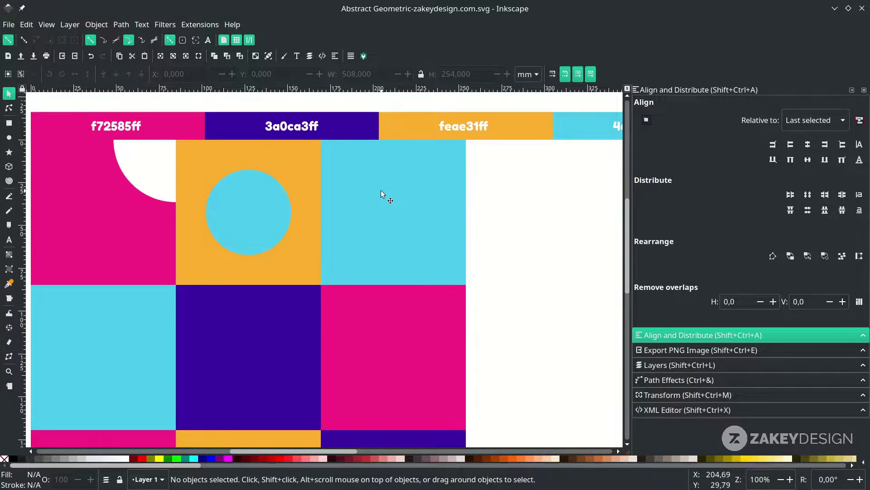
# Draw a straight diagonal line across the top-right cyan square, from its lower-right corner to its upper-left corner
pyautogui.press('b')
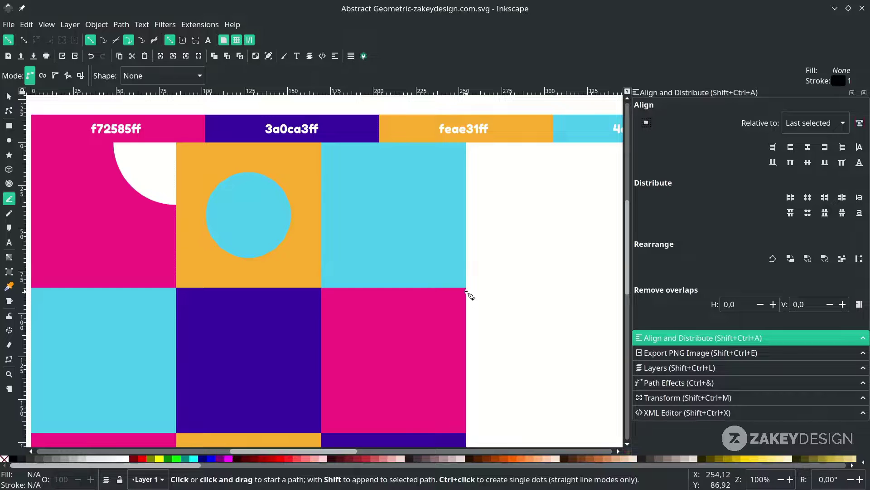
pyautogui.click(466, 288)
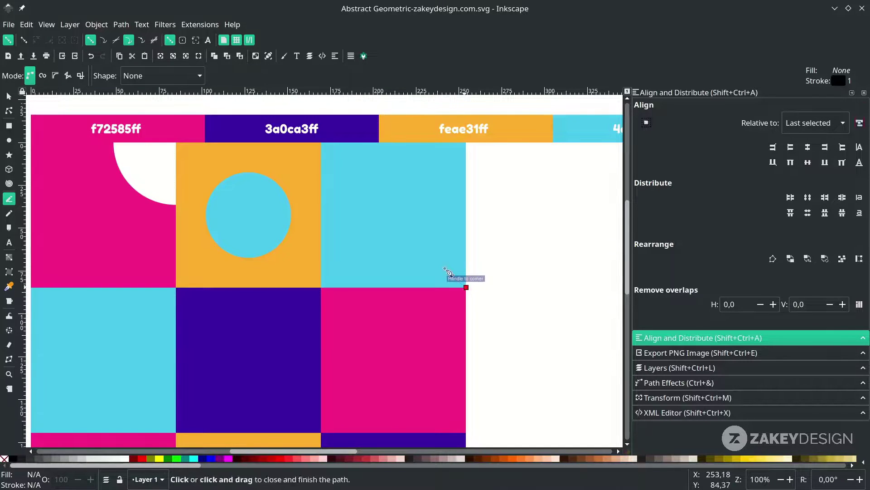
pyautogui.doubleClick(321, 144)
# Divide the top-right cyan square along the diagonal line and delete its upper-right half
pyautogui.press('s')
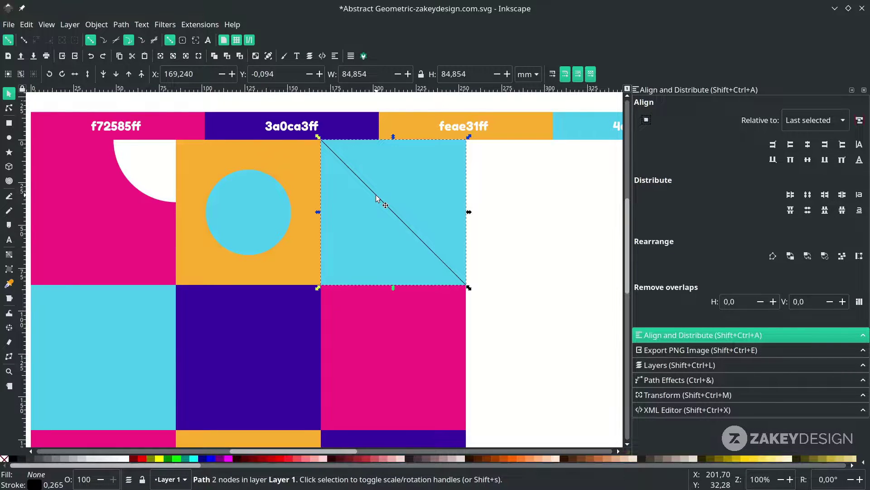
pyautogui.press('shift')
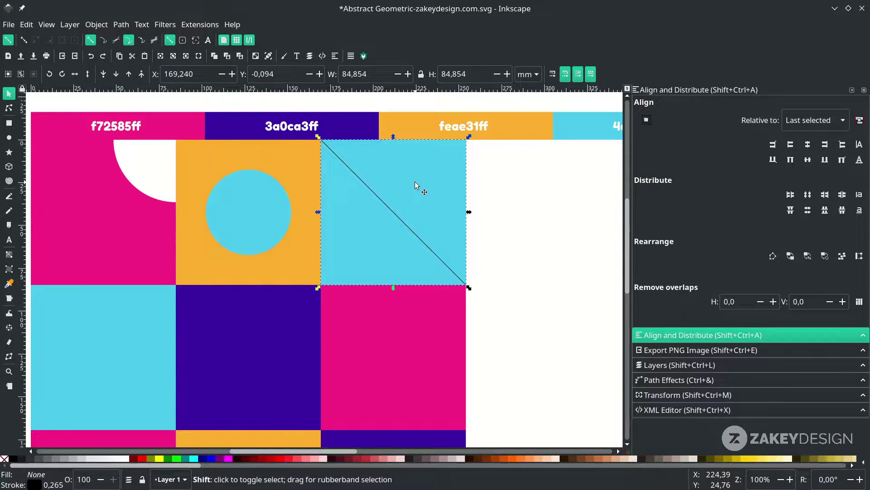
pyautogui.keyDown('shift'); pyautogui.click(415, 182); pyautogui.keyUp('shift')
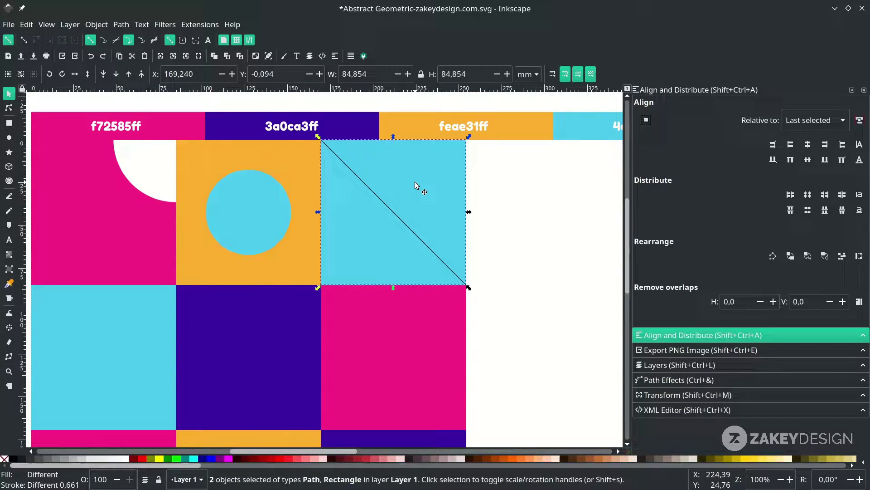
pyautogui.click(122, 24)
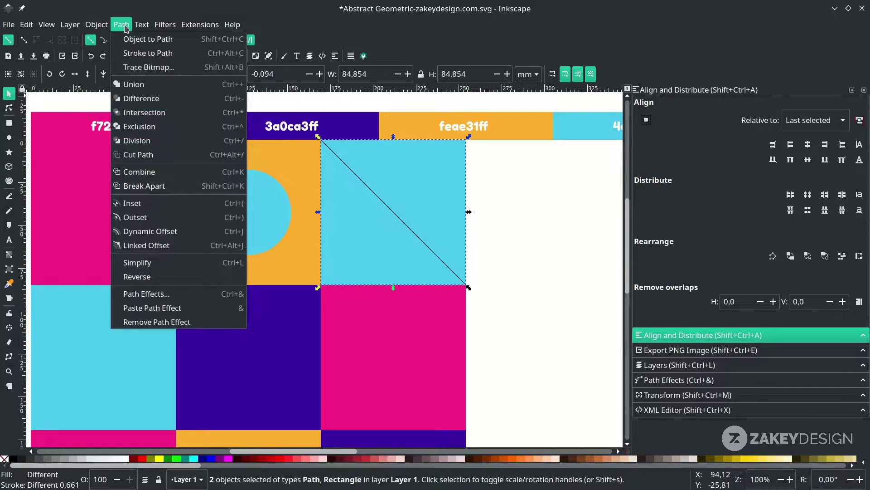
pyautogui.click(160, 141)
pyautogui.moveTo(398, 169)
pyautogui.mouseDown()
pyautogui.moveTo(436, 187)
pyautogui.moveTo(399, 171)
pyautogui.moveTo(426, 187)
pyautogui.moveTo(410, 171)
pyautogui.mouseUp()
pyautogui.press('Delete')
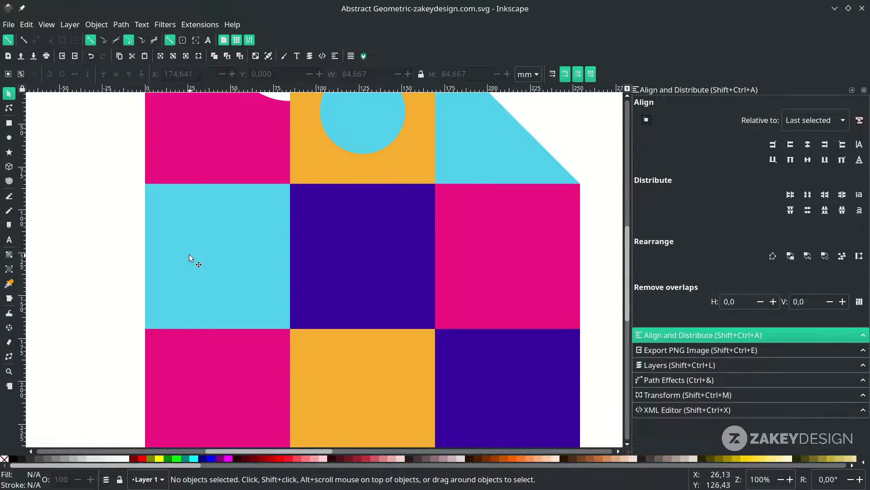
# Draw a circle of about 6.6 mm radius near the upper-left corner of the middle-left cyan square and fill it white
pyautogui.keyDown('ctrl'); pyautogui.scroll(1, 180, 232); pyautogui.keyUp('ctrl')
pyautogui.press('e')
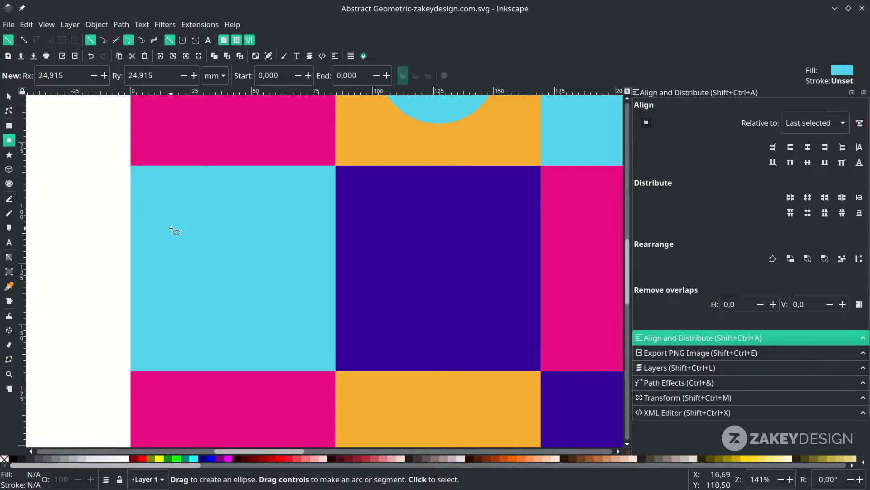
pyautogui.moveTo(153, 207); pyautogui.dragTo(177, 225)
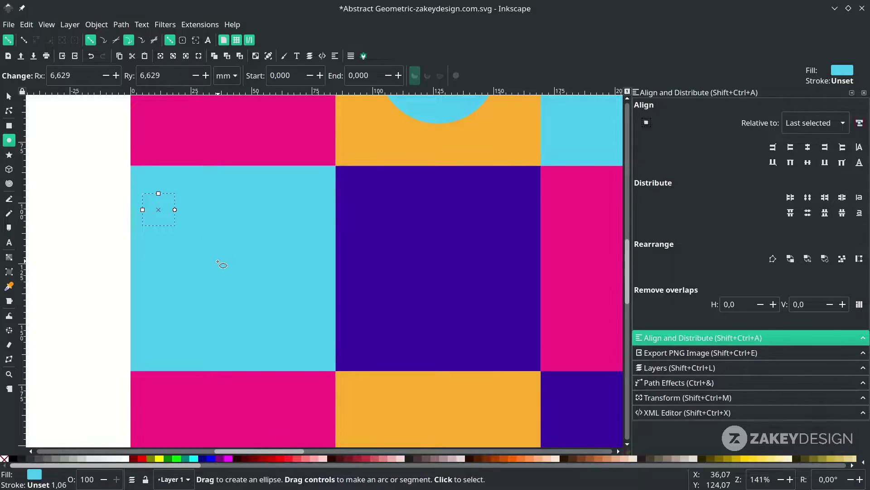
pyautogui.click(125, 459)
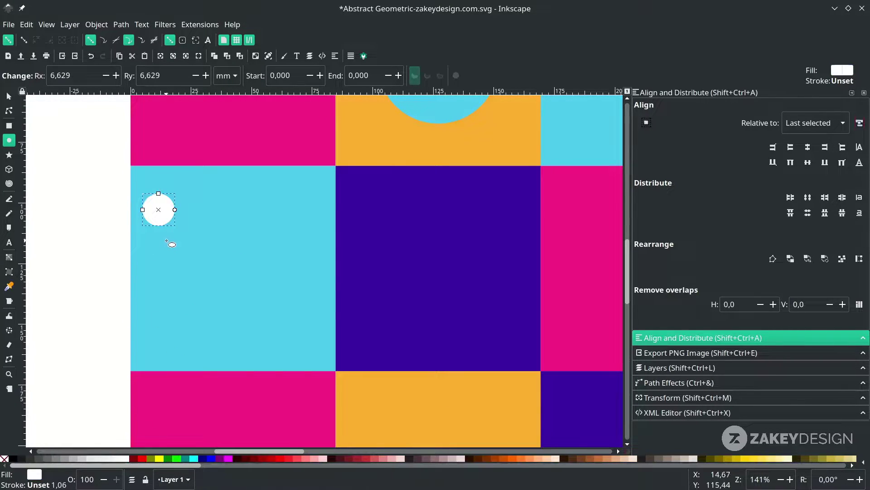
# Duplicate the small white circle twice horizontally to form a row of three across the cyan square
pyautogui.press('s')
pyautogui.press('ctrl')
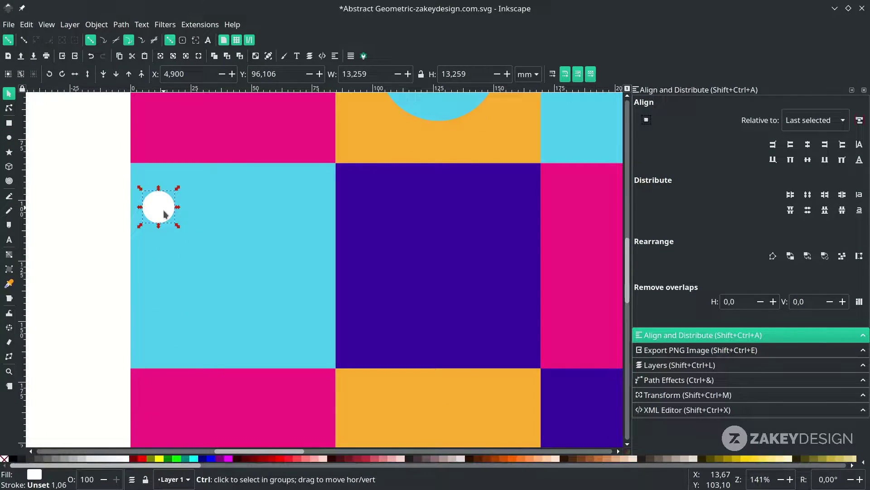
pyautogui.hotkey('ctrl', 'd')
pyautogui.moveTo(164, 213); pyautogui.dragTo(305, 216)
pyautogui.hotkey('ctrl', 'd')
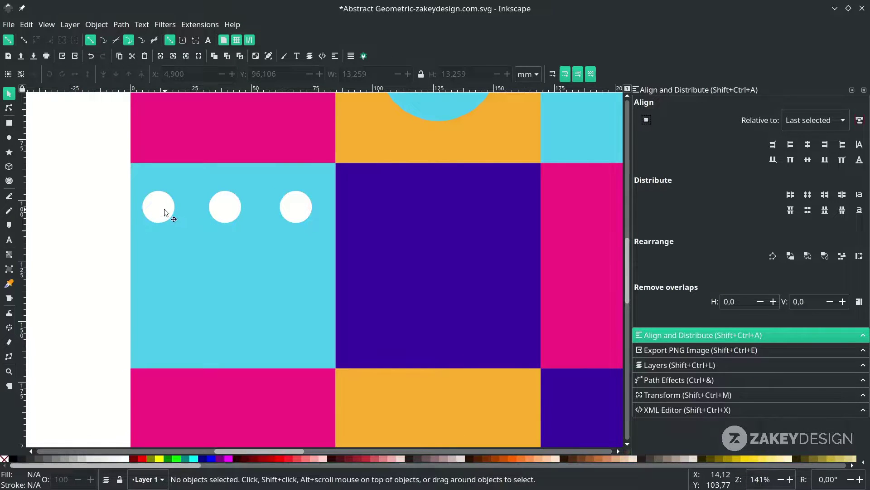
# Duplicate the row of three white circles twice downward to form a 3 × 3 dot pattern in the cyan square
pyautogui.click(164, 212)
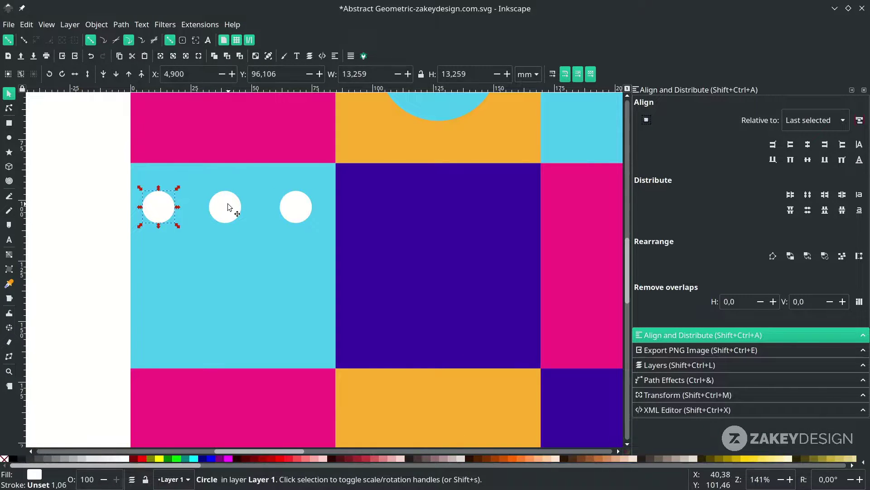
pyautogui.keyDown('shift'); pyautogui.click(224, 205); pyautogui.keyUp('shift')
pyautogui.keyDown('shift'); pyautogui.click(287, 207); pyautogui.keyUp('shift')
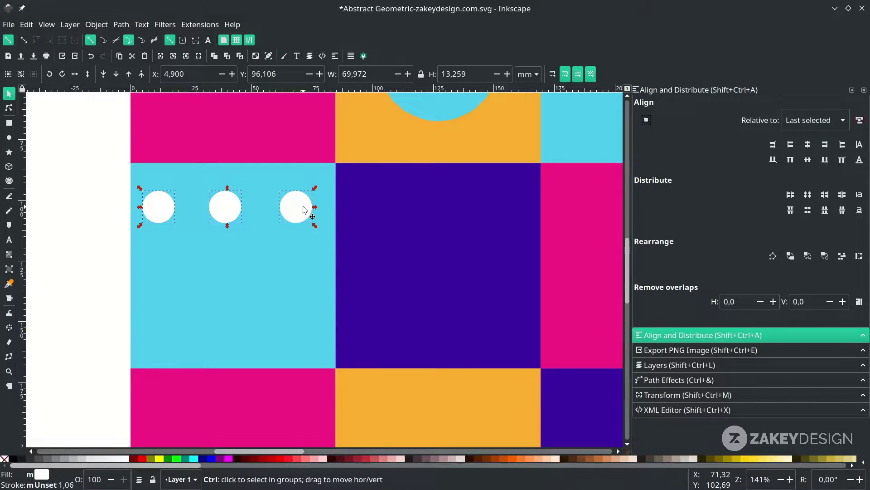
pyautogui.hotkey('ctrl', 'd')
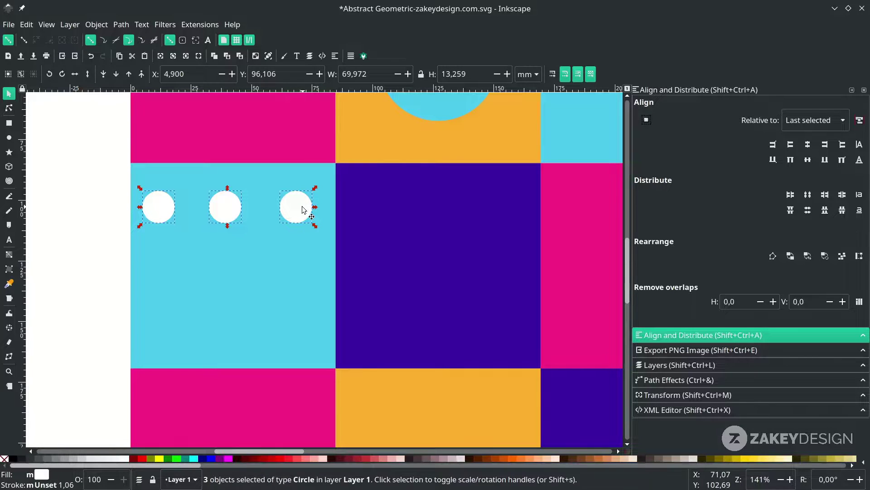
pyautogui.moveTo(302, 209); pyautogui.dragTo(288, 340)
pyautogui.hotkey('ctrl', 'd')
# Select all nine white circles in the middle-left square and group them
pyautogui.click(102, 203)
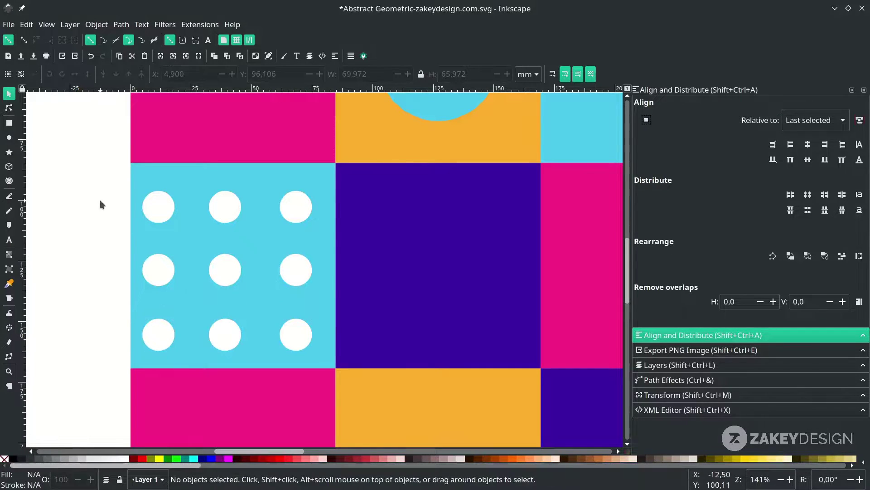
pyautogui.moveTo(93, 184); pyautogui.dragTo(336, 372)
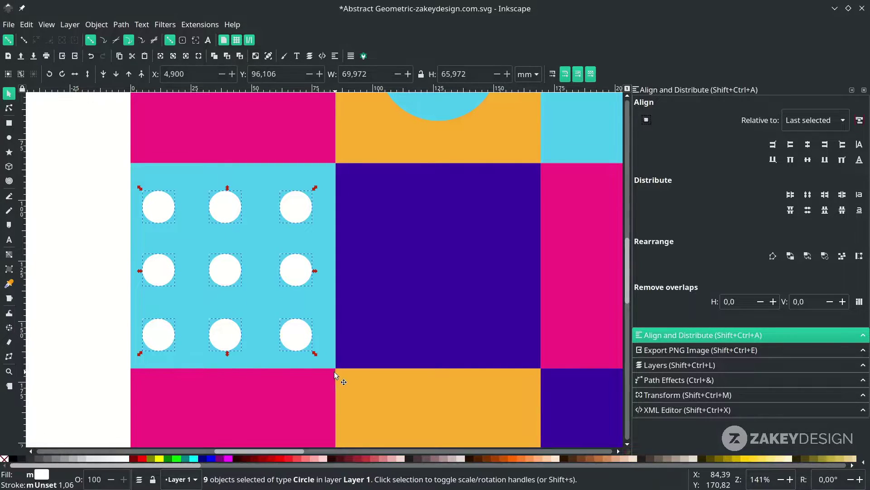
pyautogui.hotkey('ctrl', 'g')
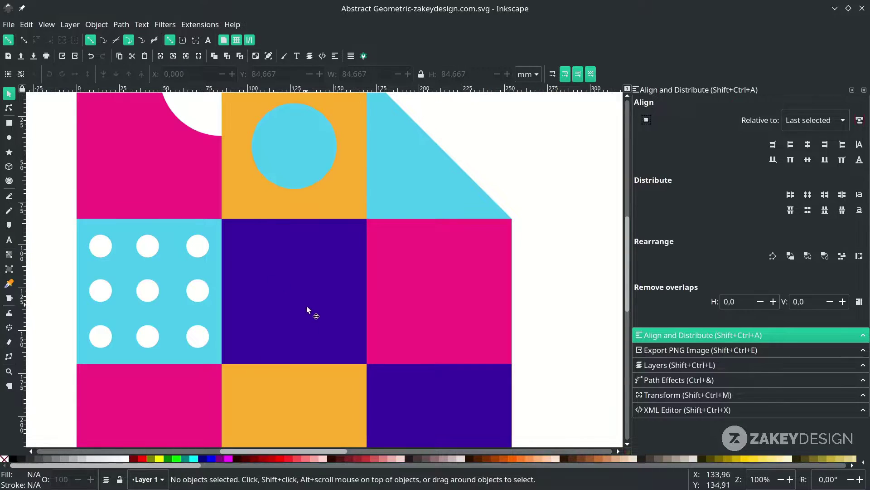
# Draw a straight diagonal line across the dark blue centre square, from its upper-left corner to its lower-right corner
pyautogui.scroll(2, 291, 293)
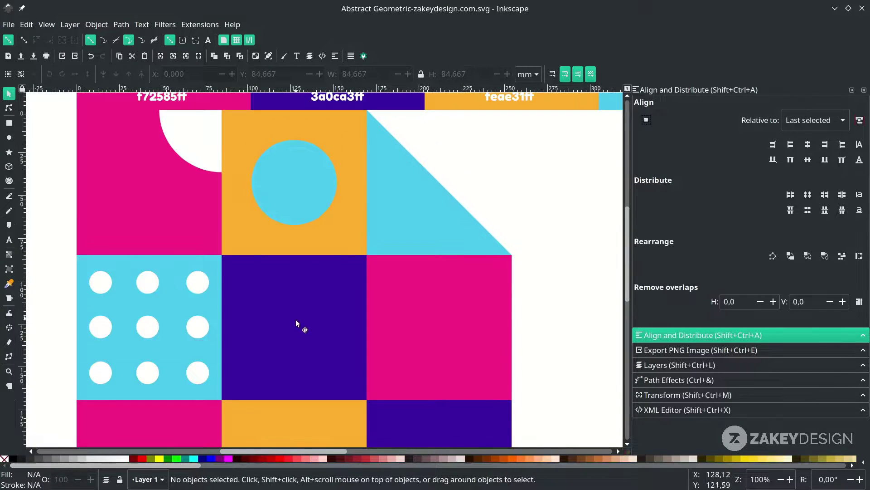
pyautogui.scroll(-2, 331, 256)
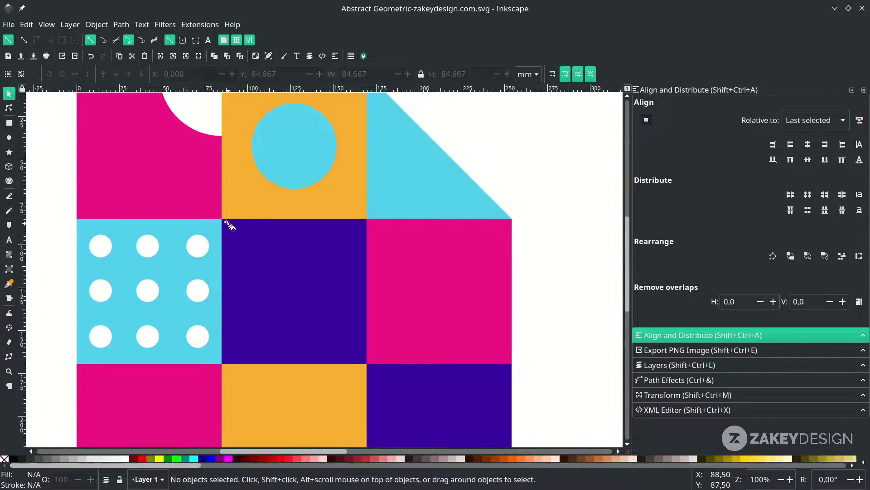
pyautogui.press('b')
pyautogui.click(222, 222)
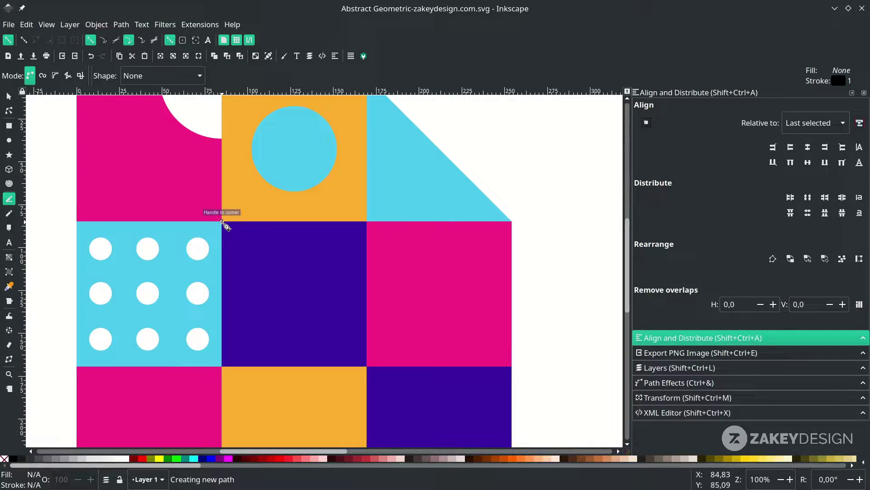
pyautogui.click(367, 366)
pyautogui.press('Return')
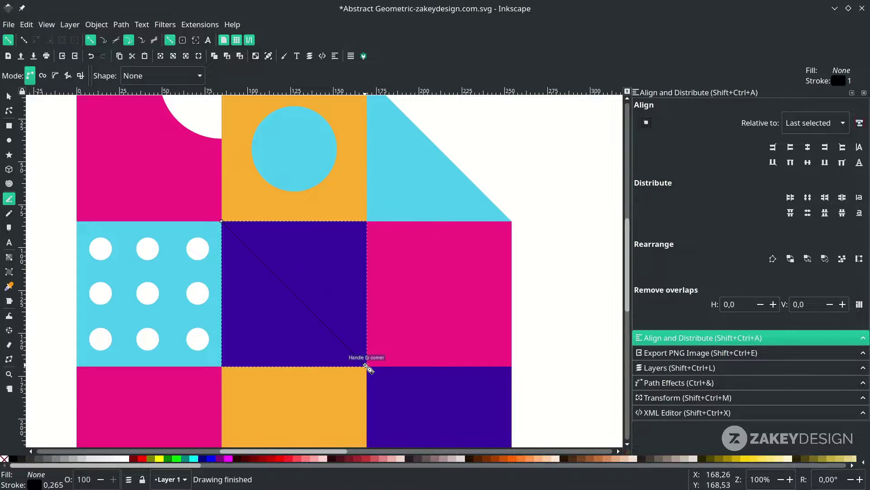
# Divide the dark blue centre square along its diagonal line and delete the upper-right triangle
pyautogui.press('s')
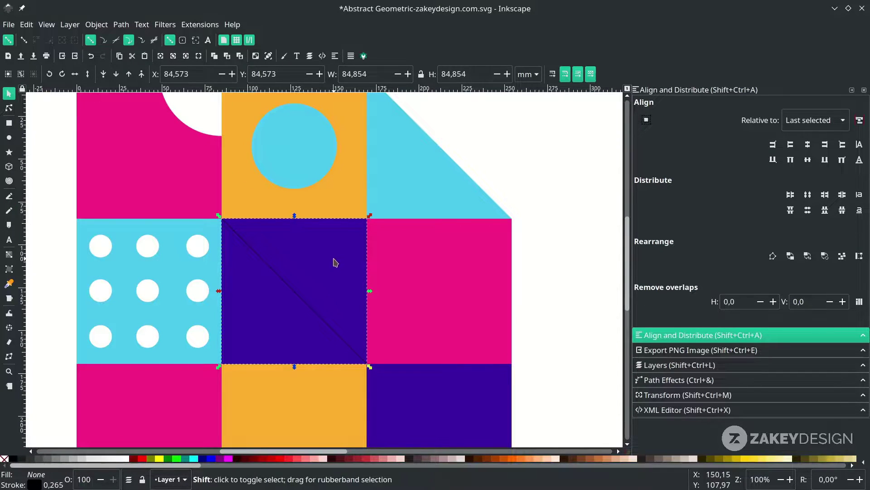
pyautogui.keyDown('shift'); pyautogui.click(335, 261); pyautogui.keyUp('shift')
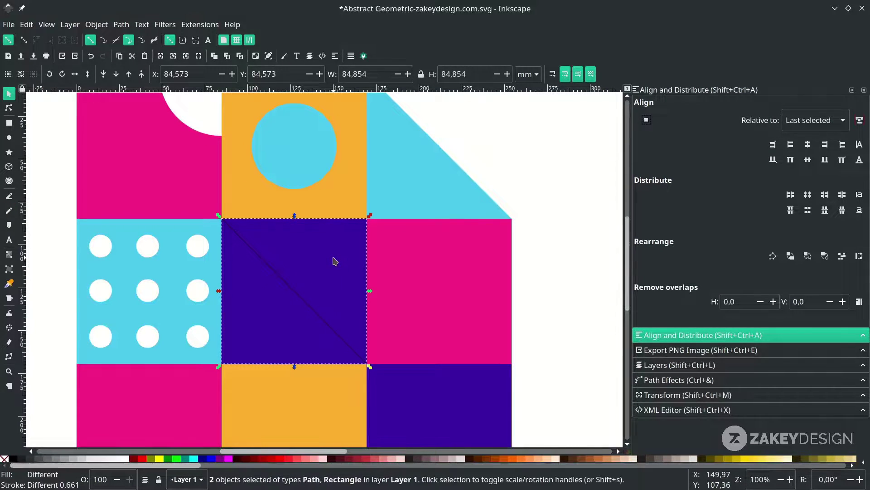
pyautogui.click(121, 25)
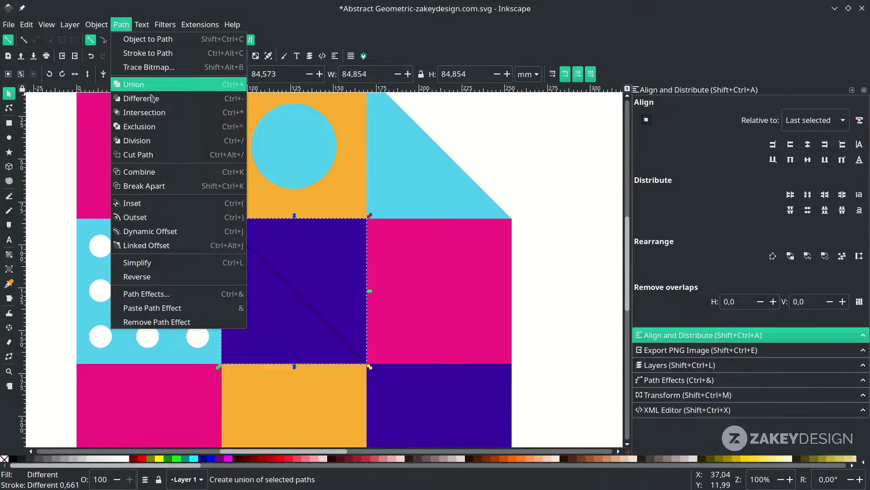
pyautogui.click(159, 140)
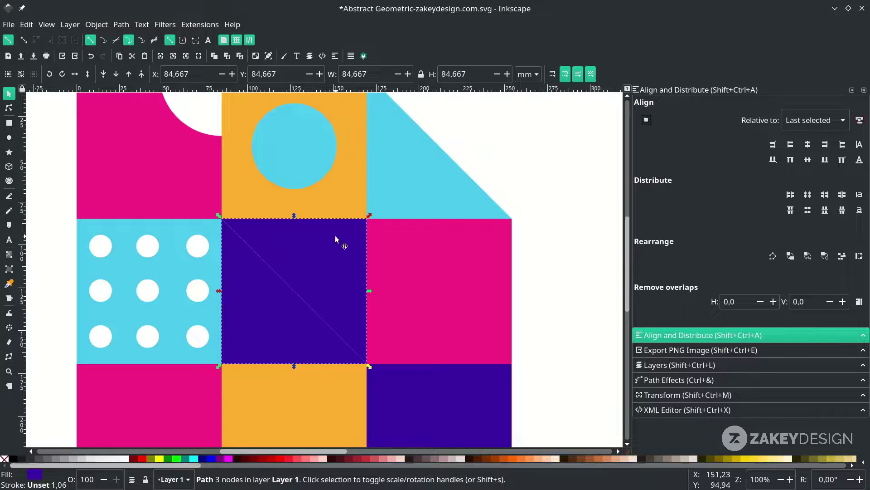
pyautogui.press('Delete')
# Duplicate the remaining dark blue triangle in the centre square and flip the copy horizontally
pyautogui.click(275, 290)
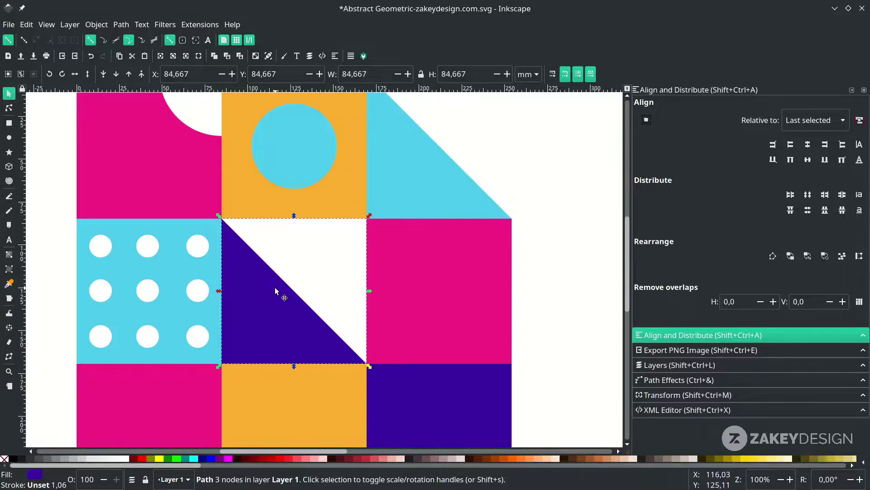
pyautogui.press('ctrl')
pyautogui.hotkey('ctrl', 'd')
pyautogui.press('h')
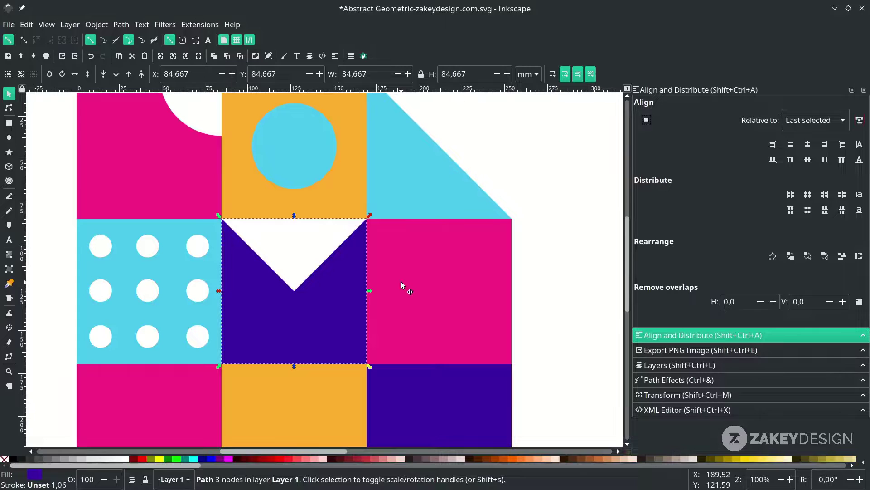
# Fill the flipped triangle with magenta sampled from the middle-right square and lower it behind the dark blue triangle
pyautogui.press('d')
pyautogui.click(430, 263)
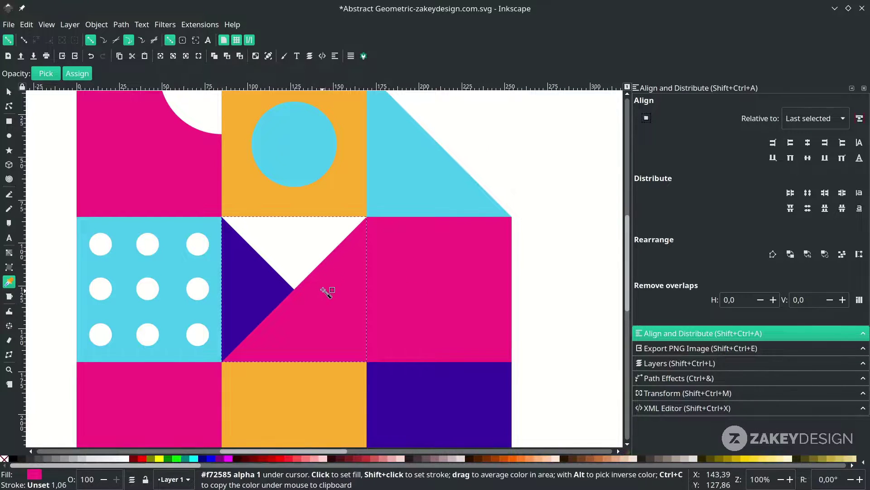
pyautogui.press('s')
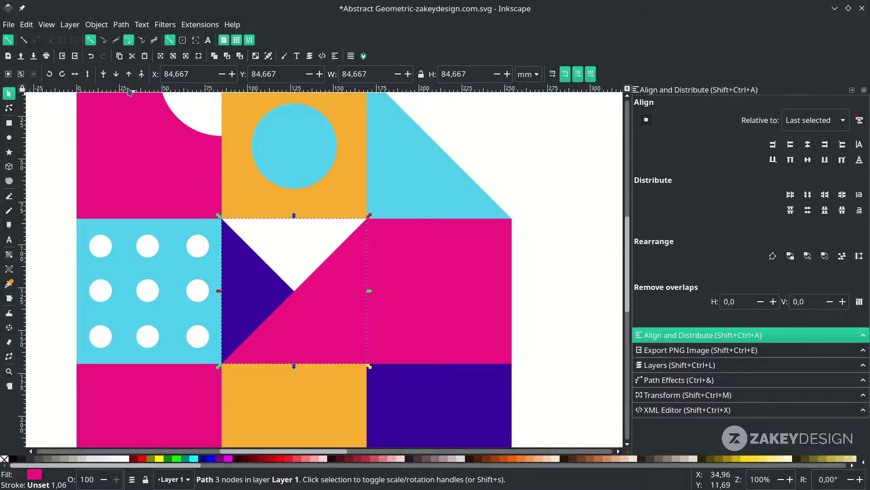
pyautogui.click(116, 74)
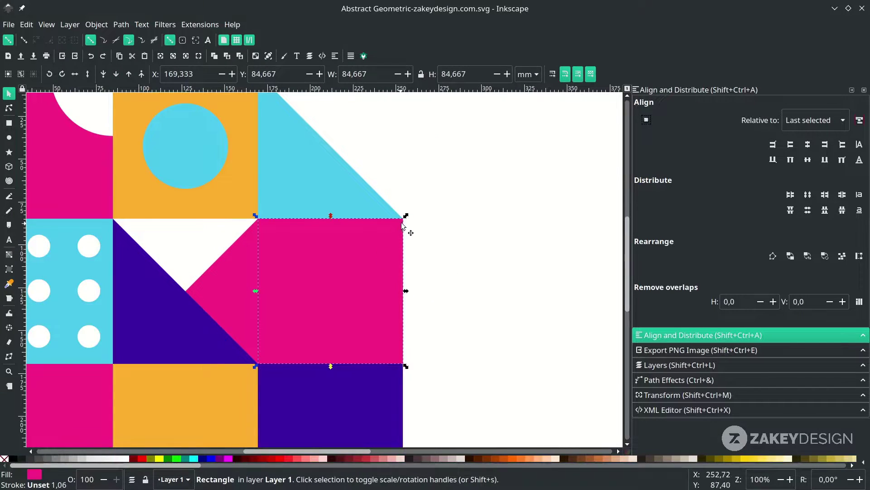
# Duplicate the magenta middle-right square, shrink the copy uniformly about its centre and fill it with cyan #4cc9f0
pyautogui.hotkey('ctrl', 'd')
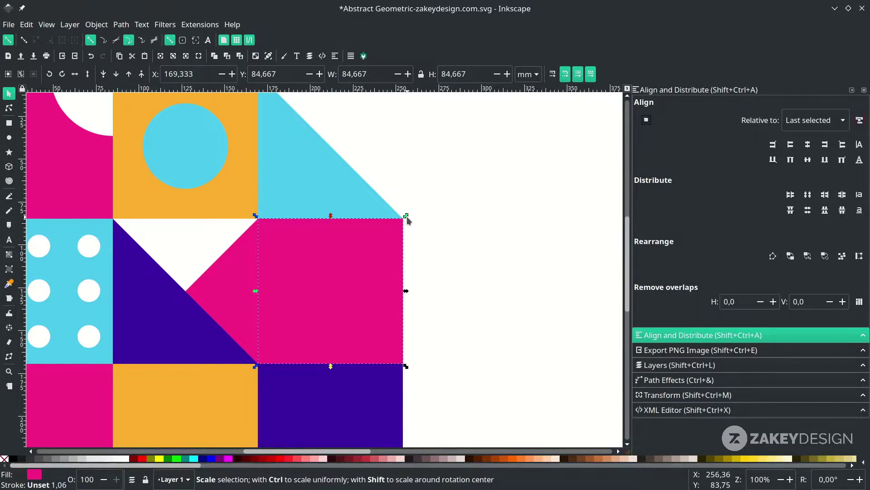
pyautogui.moveTo(407, 216); pyautogui.dragTo(391, 249)
pyautogui.press('d')
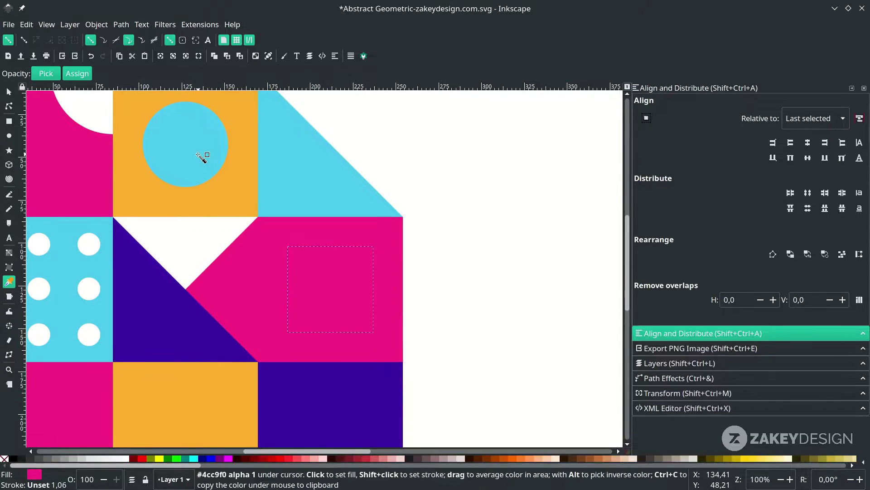
pyautogui.click(202, 160)
# Draw a straight diagonal line across the magenta bottom-left square, from its lower-left corner to its upper-right corner
pyautogui.press('5')
pyautogui.scroll(-1, 322, 205)
pyautogui.scroll(2, 317, 227)
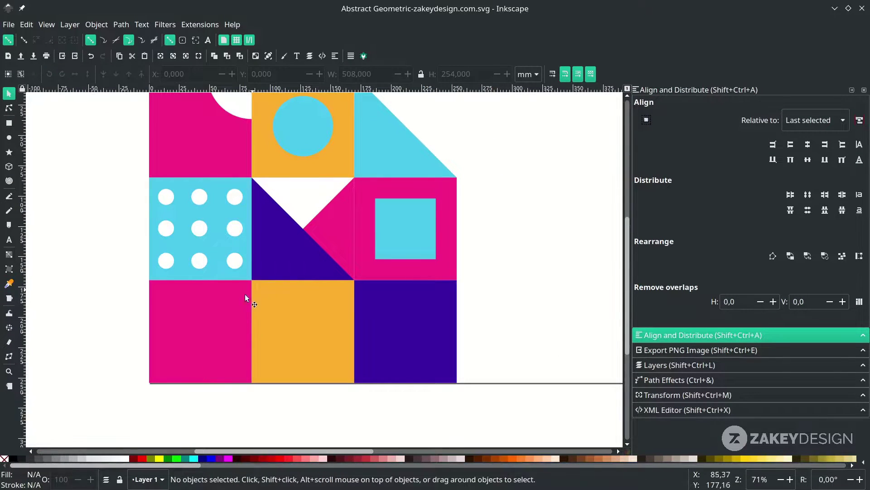
pyautogui.scroll(-2, 189, 328)
pyautogui.scroll(2, 175, 321)
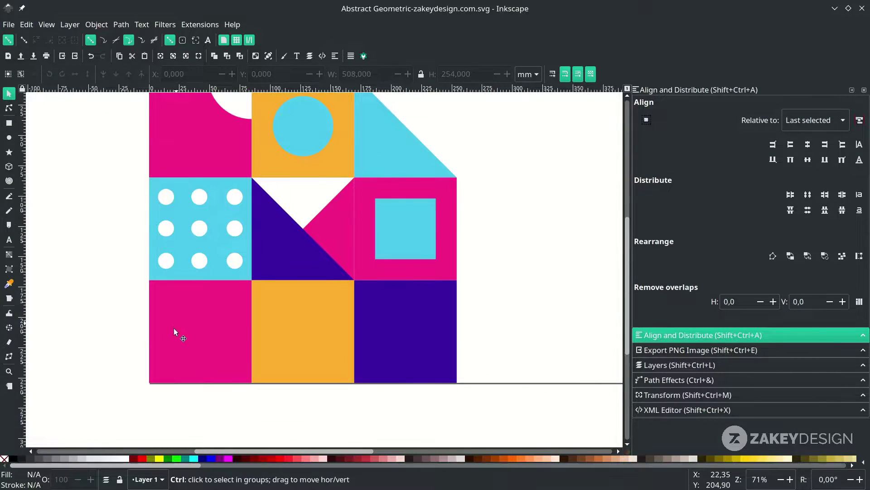
pyautogui.scroll(2, 173, 328)
pyautogui.press('b')
pyautogui.scroll(-4, 170, 395)
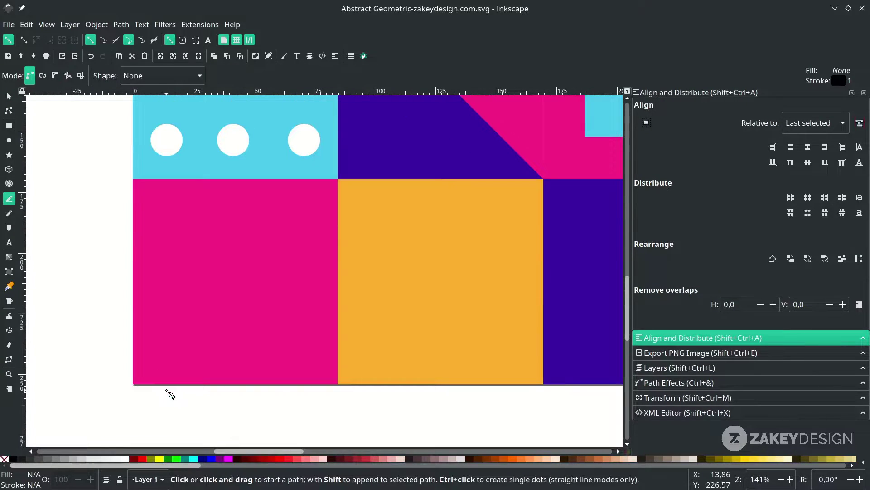
pyautogui.click(134, 384)
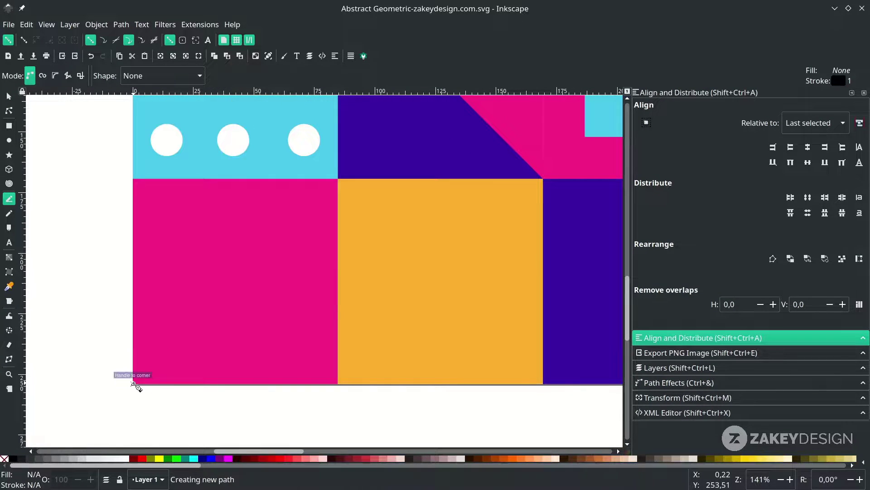
pyautogui.click(339, 179)
pyautogui.press('Return')
# Divide the magenta bottom-left square into two triangles using the diagonal line
pyautogui.press('s')
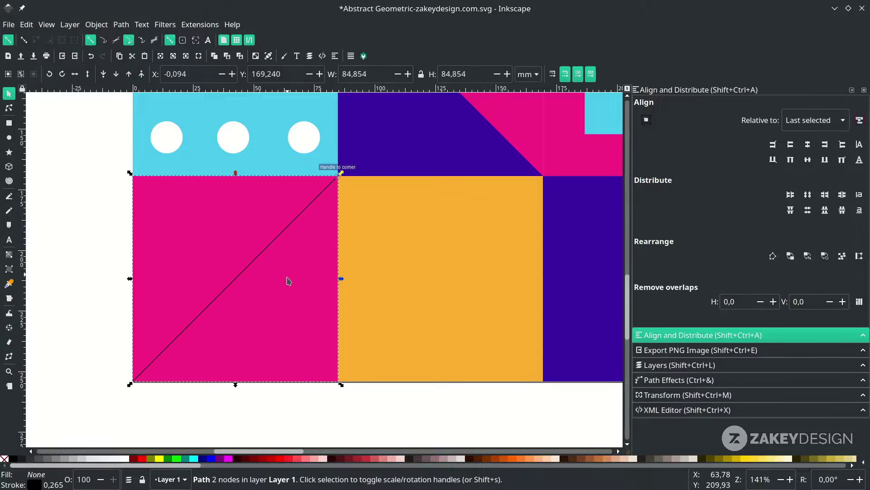
pyautogui.keyDown('shift'); pyautogui.click(301, 247); pyautogui.keyUp('shift')
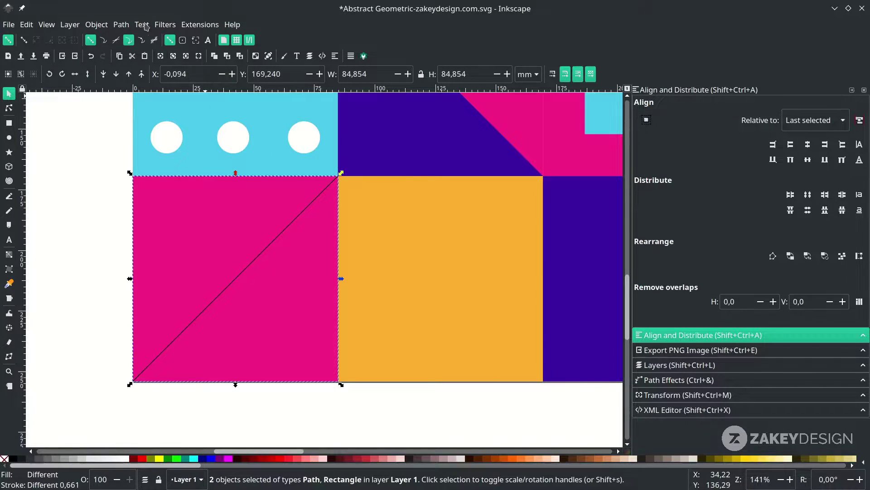
pyautogui.click(121, 25)
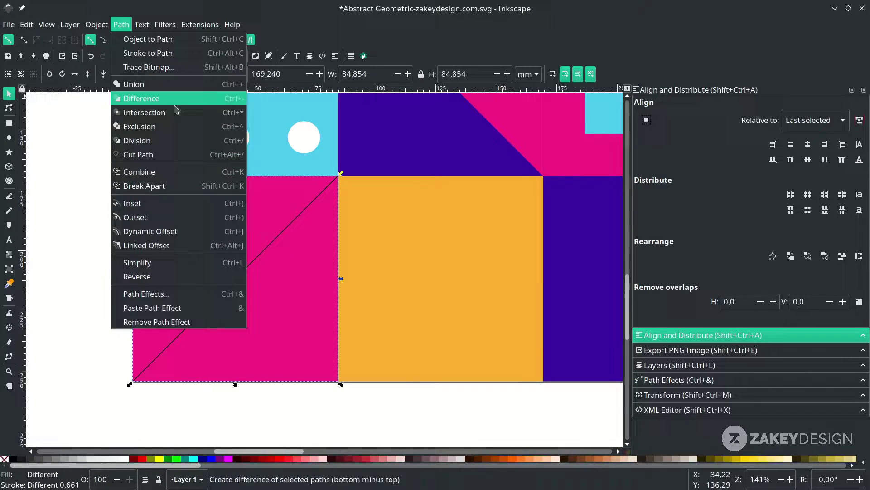
pyautogui.click(183, 144)
# Fill the upper-left triangle of the bottom-left square with dark blue sampled from the centre square
pyautogui.scroll(-2, 202, 297)
pyautogui.press('Escape')
pyautogui.click(154, 330)
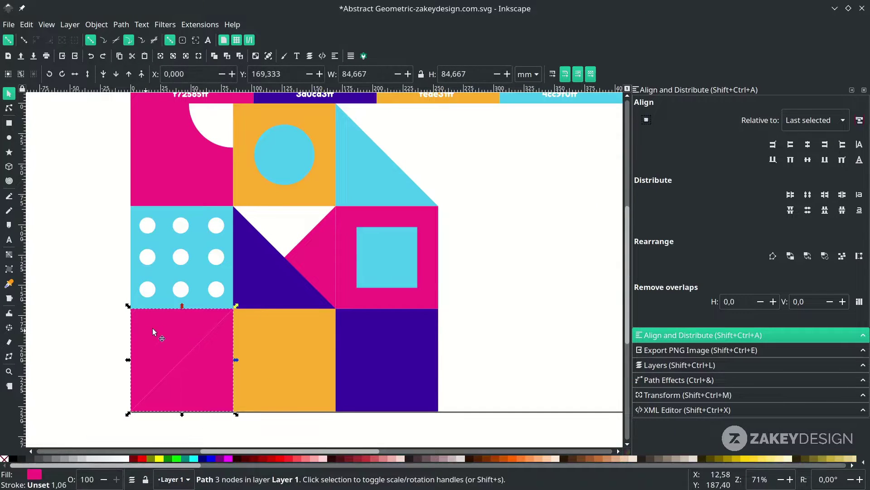
pyautogui.press('d')
pyautogui.click(259, 274)
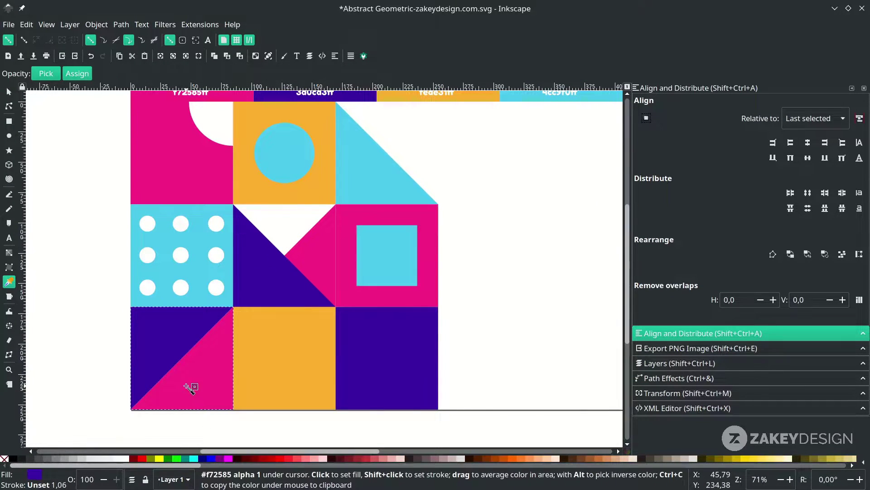
pyautogui.hscroll(2, 188, 384)
pyautogui.press('s')
pyautogui.press('Escape')
# Draw a circle about 23.6 mm across on the diagonal of the bottom-left square and fill it with cyan #4cc9f0
pyautogui.scroll(-3, 185, 386)
pyautogui.hscroll(-2, 186, 386)
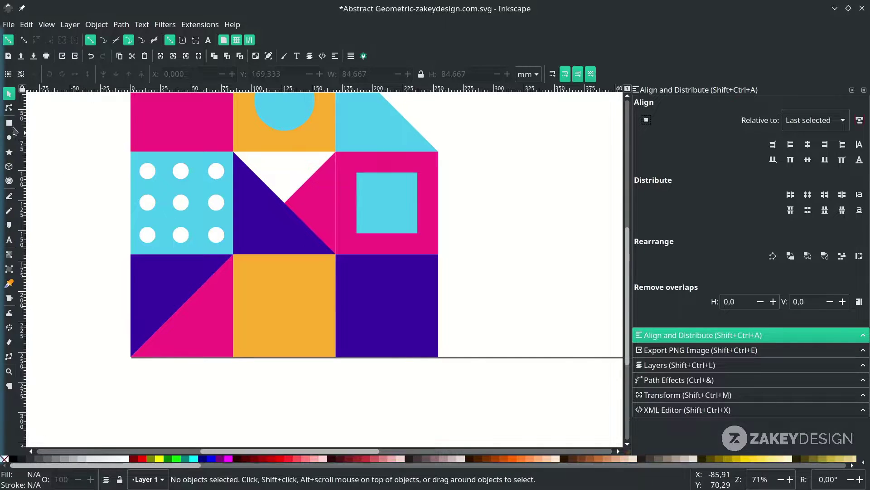
pyautogui.press('e')
pyautogui.scroll(2, 179, 290)
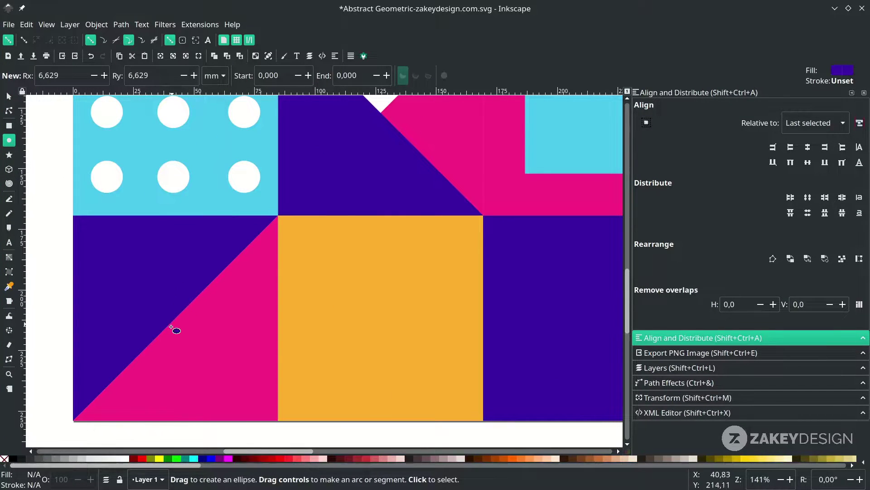
pyautogui.moveTo(171, 327); pyautogui.dragTo(206, 356)
pyautogui.scroll(-1, 206, 357)
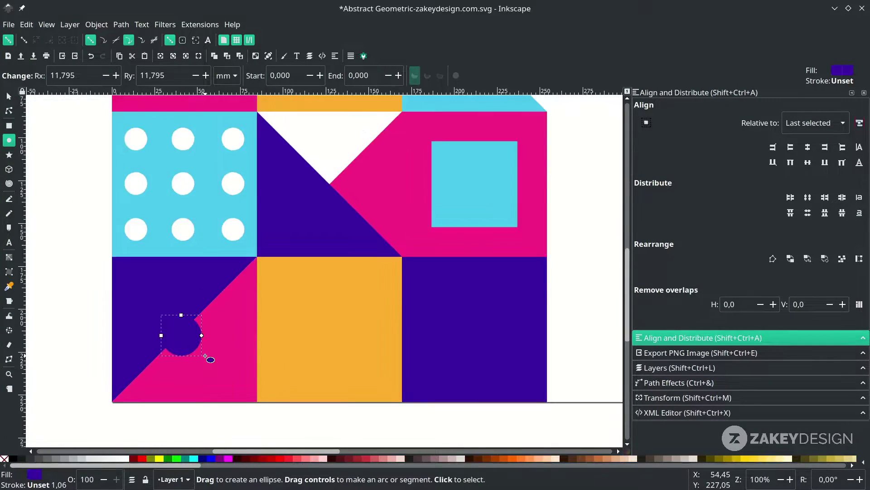
pyautogui.scroll(-1, 206, 357)
pyautogui.scroll(1, 186, 344)
pyautogui.press('d')
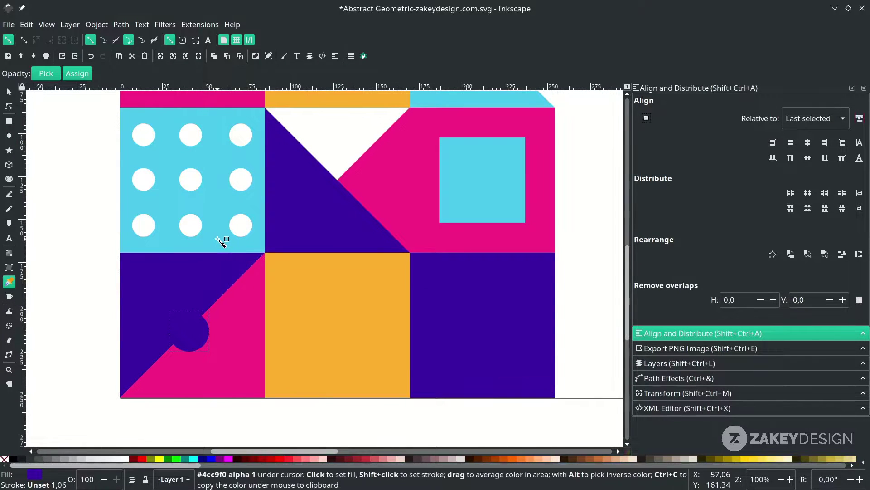
pyautogui.click(221, 245)
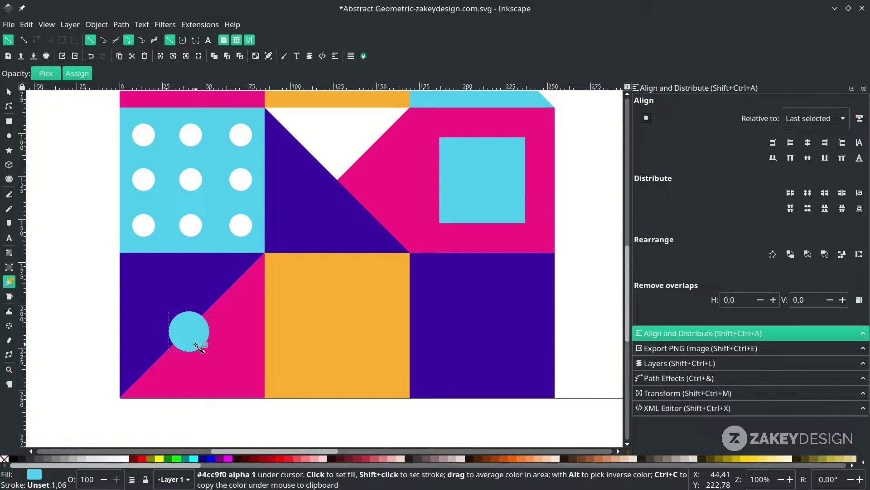
# Move the cyan circle to the centre of the bottom-left square and enlarge it slightly about its centre
pyautogui.press('s')
pyautogui.moveTo(198, 340); pyautogui.dragTo(202, 335)
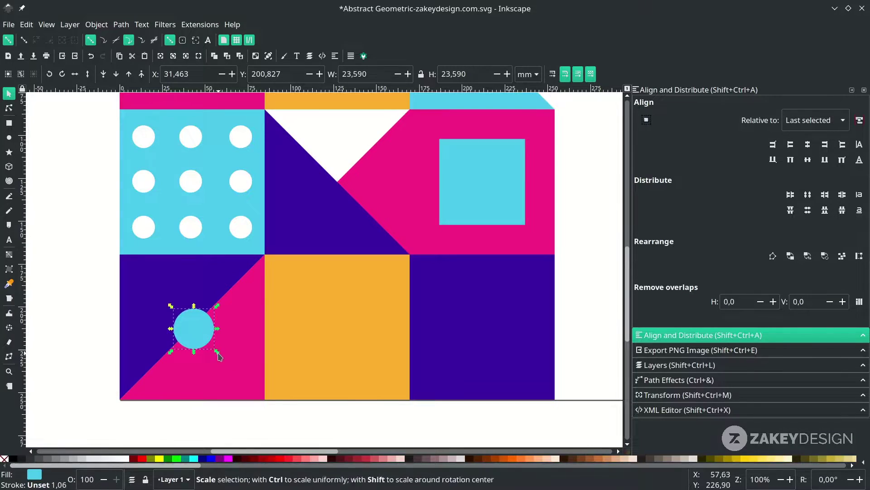
pyautogui.click(235, 318)
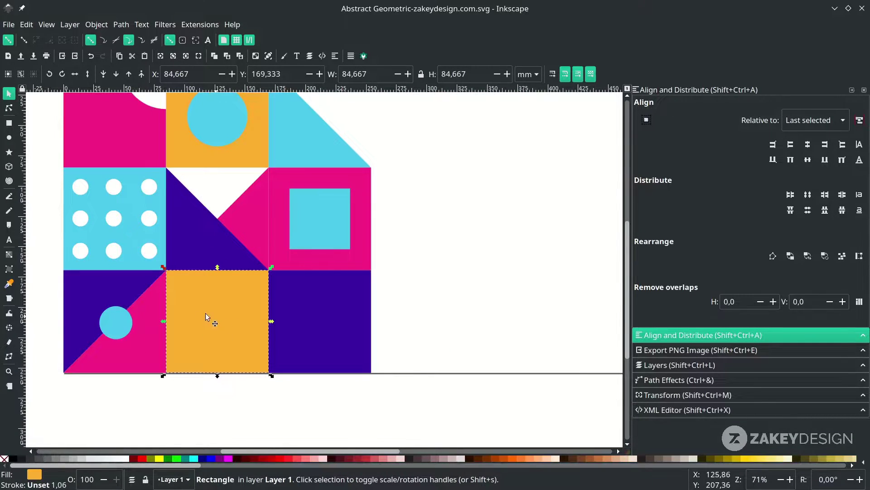
pyautogui.click(207, 315)
pyautogui.click(235, 410)
pyautogui.click(223, 324)
pyautogui.click(204, 410)
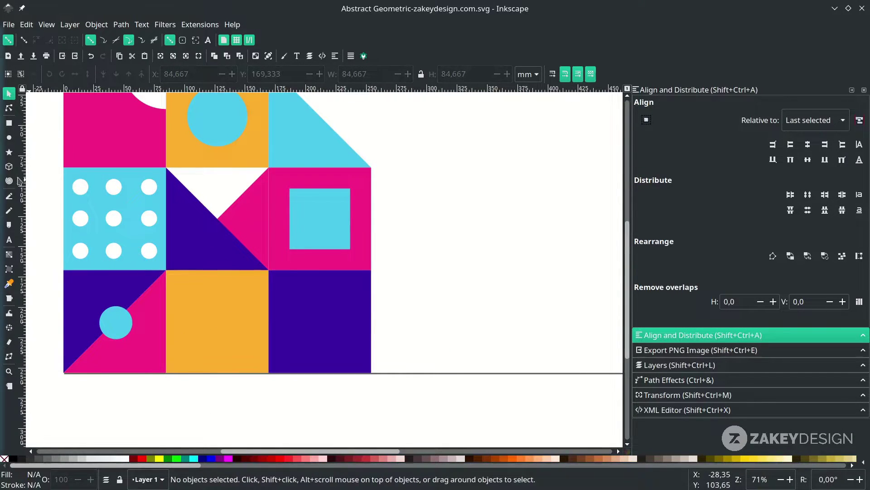
# Draw a circle about 81 mm across centred on the upper-left corner of the orange bottom-middle square and fill it white
pyautogui.press('e')
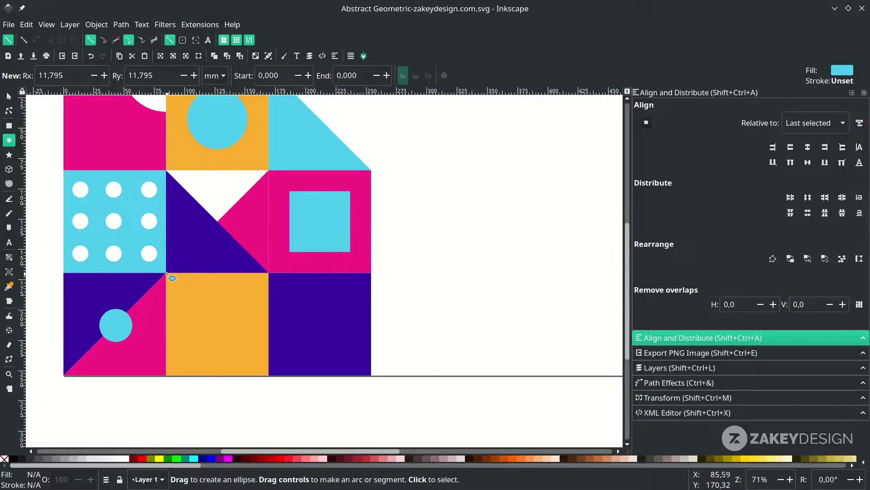
pyautogui.moveTo(167, 274); pyautogui.dragTo(222, 324)
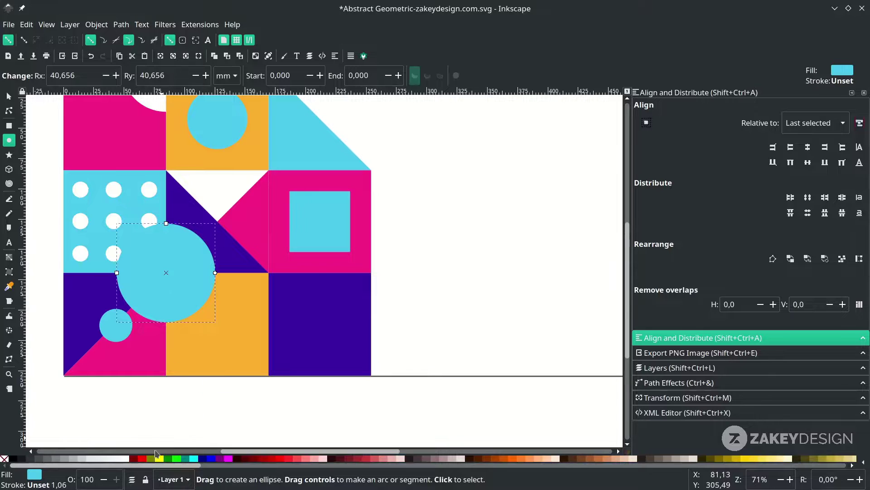
pyautogui.click(129, 461)
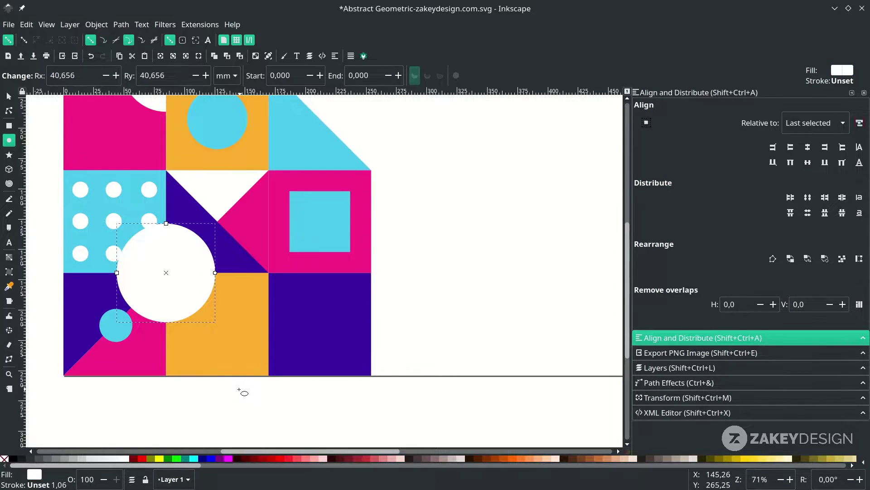
pyautogui.press('s')
pyautogui.click(171, 263)
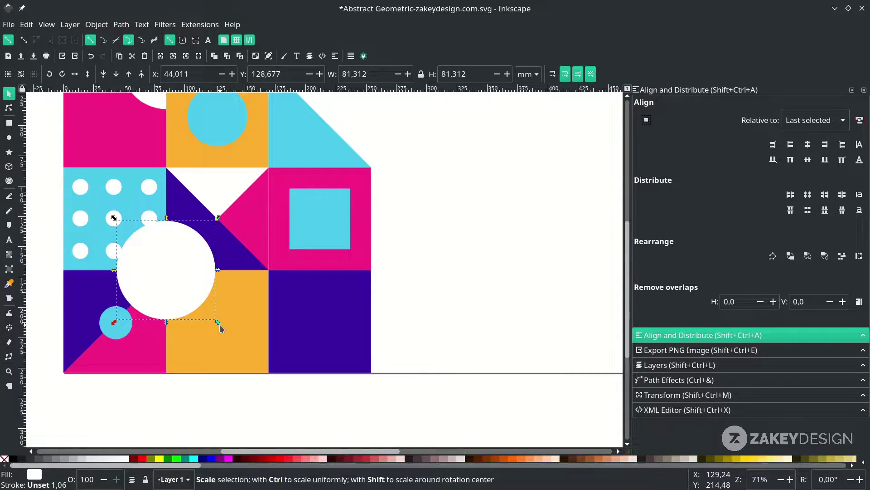
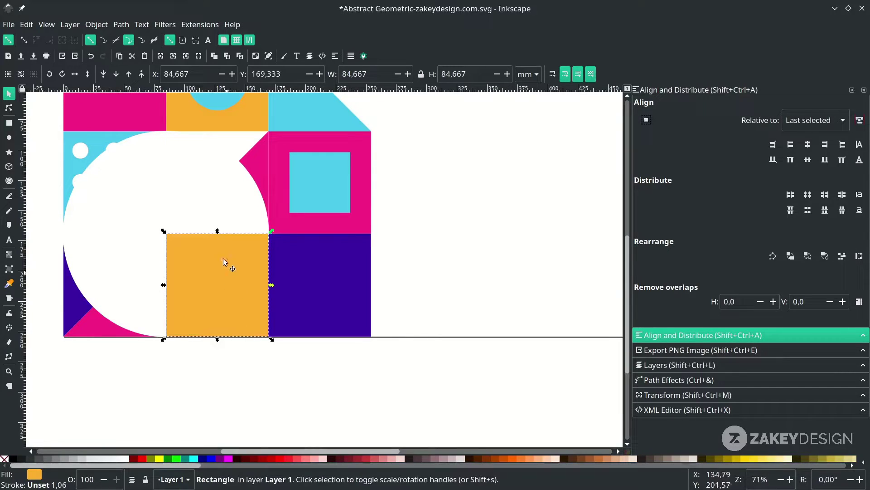
# Clip the 170 mm white circle to the duplicate of the orange bottom-middle square
pyautogui.keyDown('shift'); pyautogui.click(198, 230); pyautogui.keyUp('shift')
pyautogui.rightClick(218, 277)
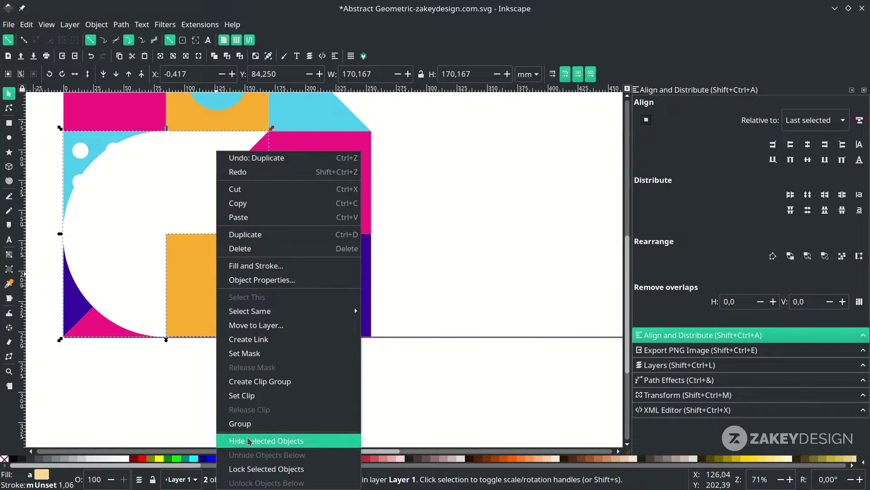
pyautogui.click(260, 396)
pyautogui.click(253, 415)
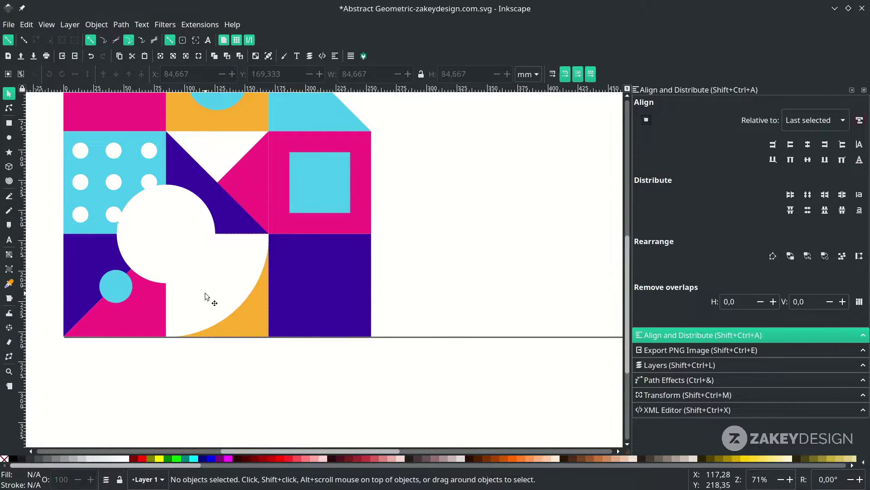
# Duplicate the orange bottom-middle square, raise the copy to the top, and clip the 81 mm white circle to it
pyautogui.click(251, 327)
pyautogui.keyDown('alt'); pyautogui.click(251, 328); pyautogui.keyUp('alt')
pyautogui.click(165, 224)
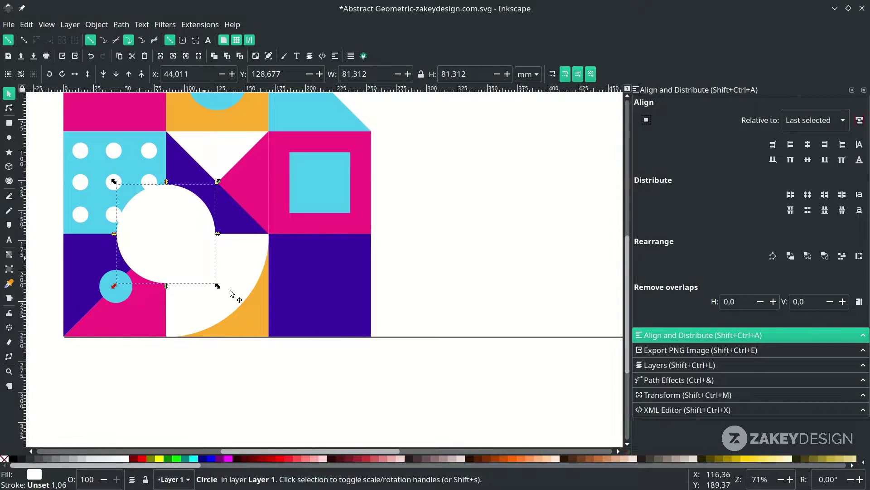
pyautogui.click(244, 310)
pyautogui.press('ctrl')
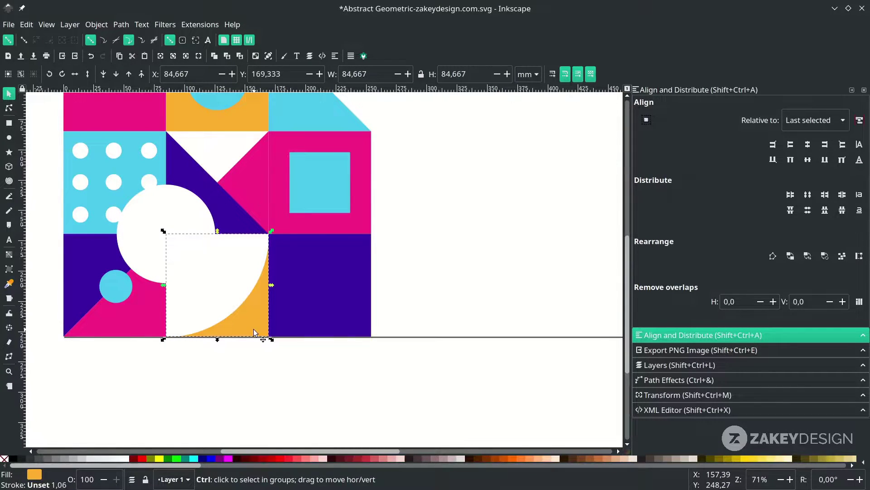
pyautogui.press('Home')
pyautogui.press('shift')
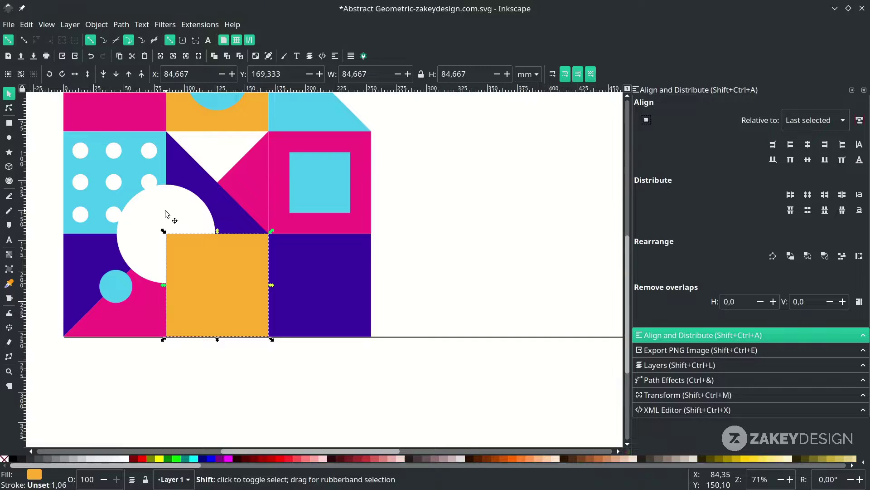
pyautogui.keyDown('shift'); pyautogui.click(166, 213); pyautogui.keyUp('shift')
pyautogui.rightClick(200, 247)
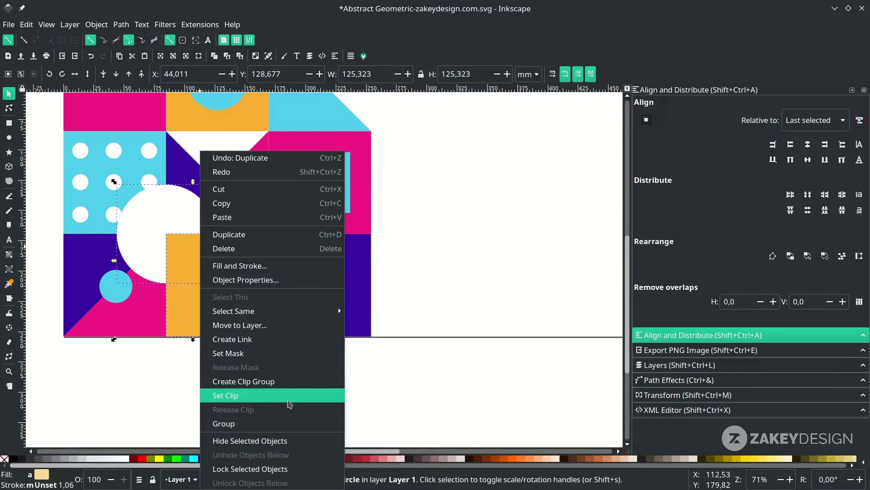
pyautogui.click(287, 395)
pyautogui.click(285, 397)
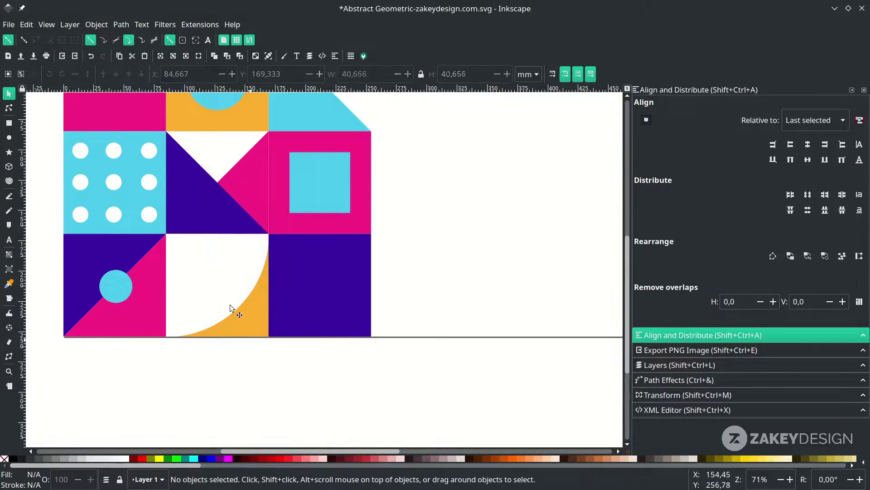
# Fill the large clipped circle with cyan #4cc9f0 sampled from the inset square and lower it behind the small white quarter circle
pyautogui.scroll(1, 242, 322)
pyautogui.click(227, 320)
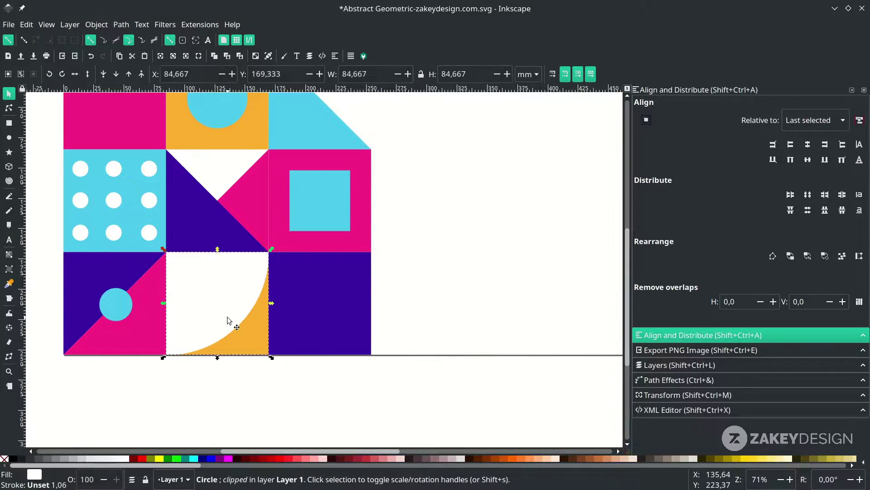
pyautogui.scroll(2, 227, 320)
pyautogui.press('d')
pyautogui.click(316, 252)
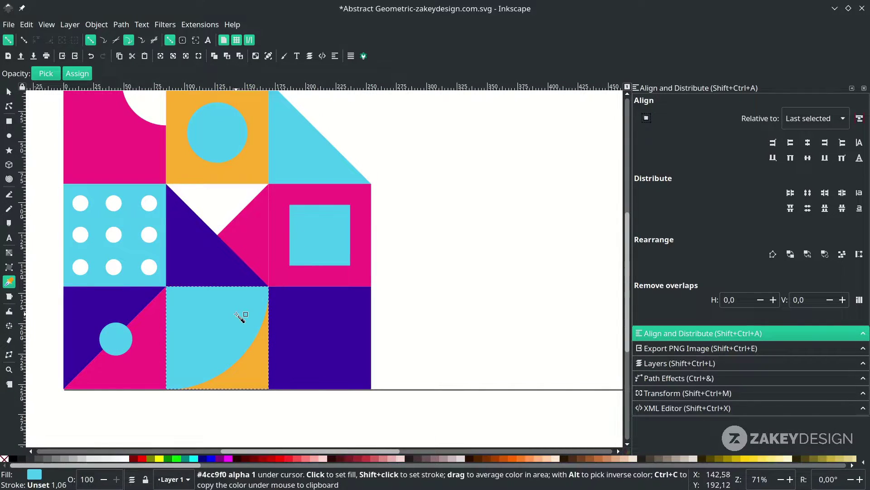
pyautogui.press('s')
pyautogui.scroll(-2, 228, 320)
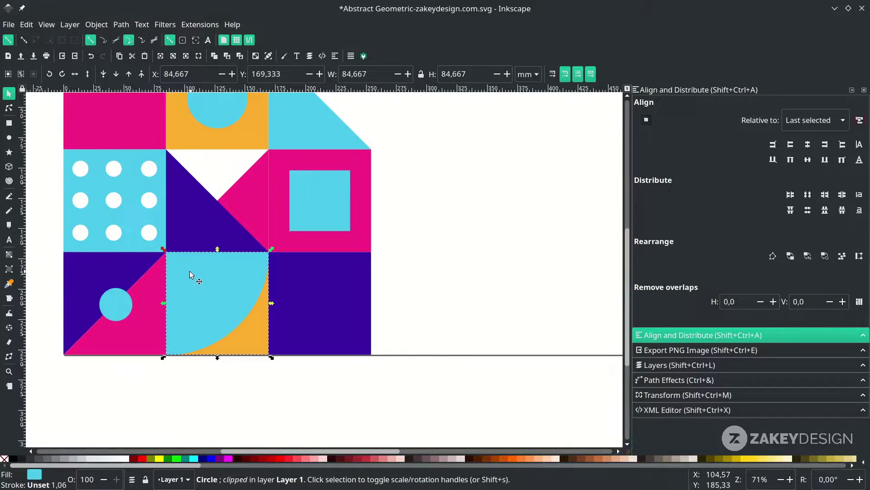
pyautogui.click(115, 75)
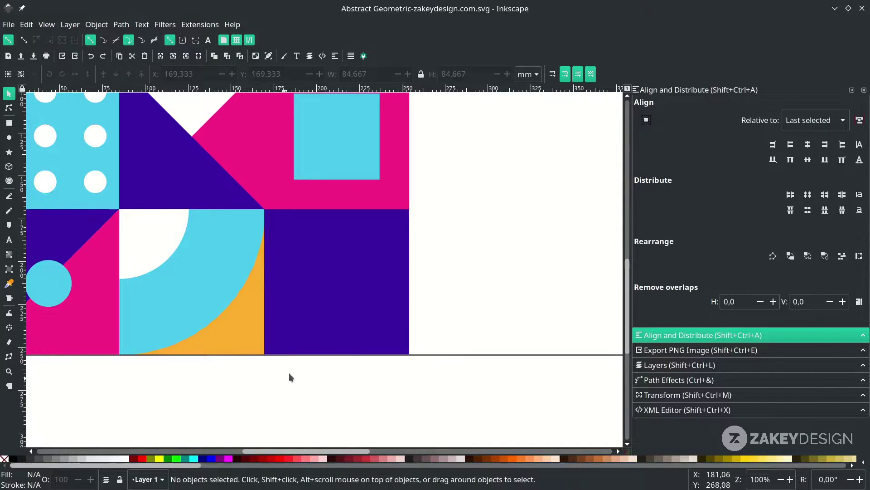
# Draw a straight diagonal line from the lower-left to the upper-right corner of the dark blue bottom-right square
pyautogui.press('b')
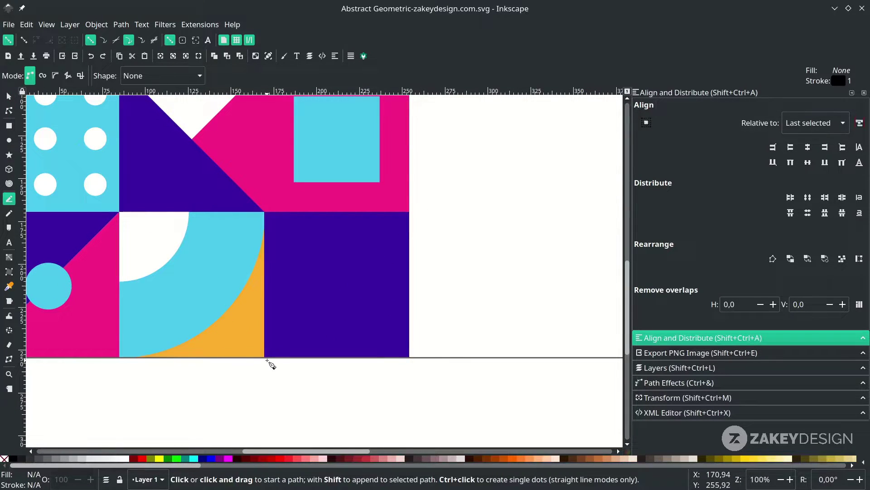
pyautogui.click(265, 354)
pyautogui.click(409, 217)
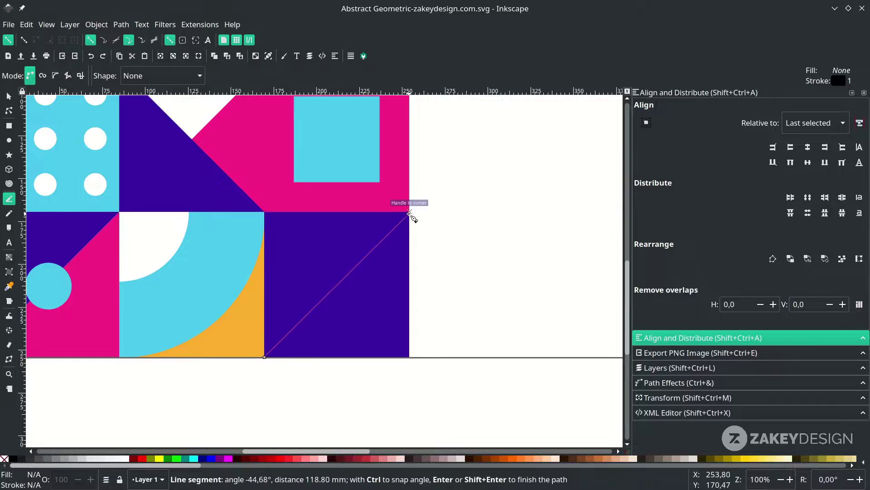
pyautogui.press('Return')
pyautogui.press('s')
# Divide the bottom-right square along its diagonal, delete the upper-left triangle, and save the file
pyautogui.keyDown('shift'); pyautogui.click(375, 297); pyautogui.keyUp('shift')
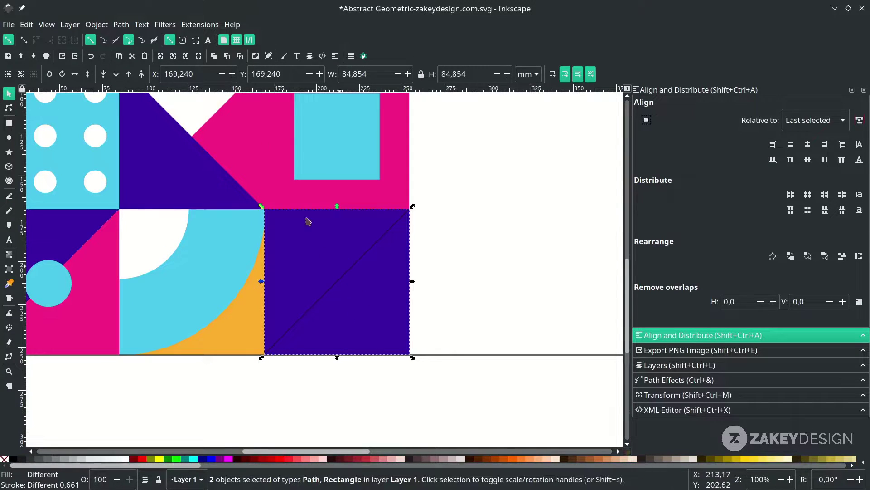
pyautogui.click(121, 25)
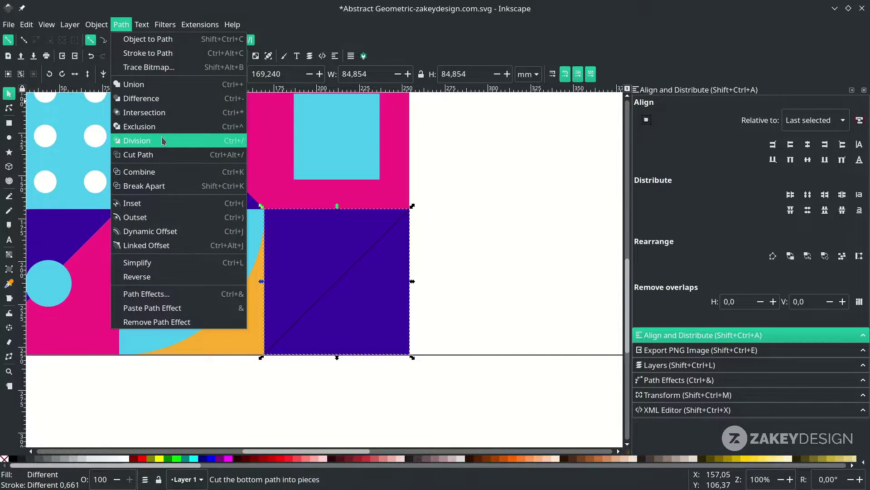
pyautogui.click(145, 140)
pyautogui.press('Escape')
pyautogui.click(315, 250)
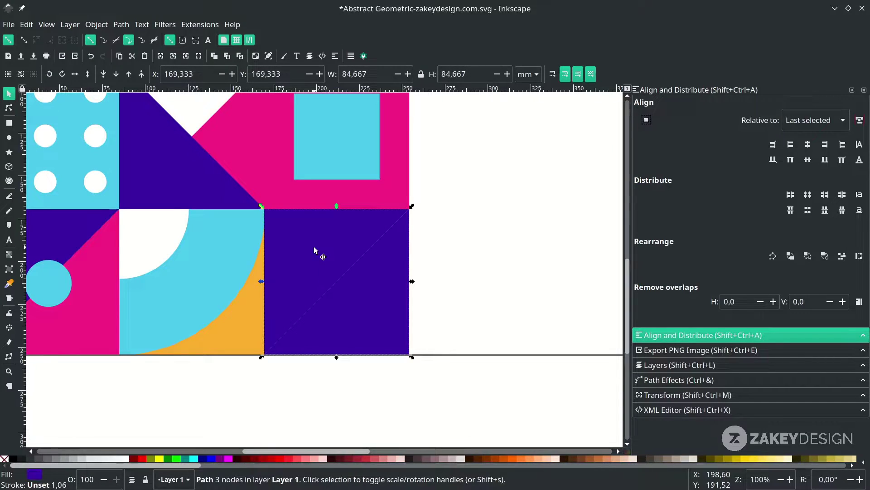
pyautogui.press('Delete')
pyautogui.hotkey('ctrl', 's')
# Draw a circle about 27.5 mm across beside the diagonal of the top-right cell and fill it with pink #f72585
pyautogui.scroll(-2, 314, 246)
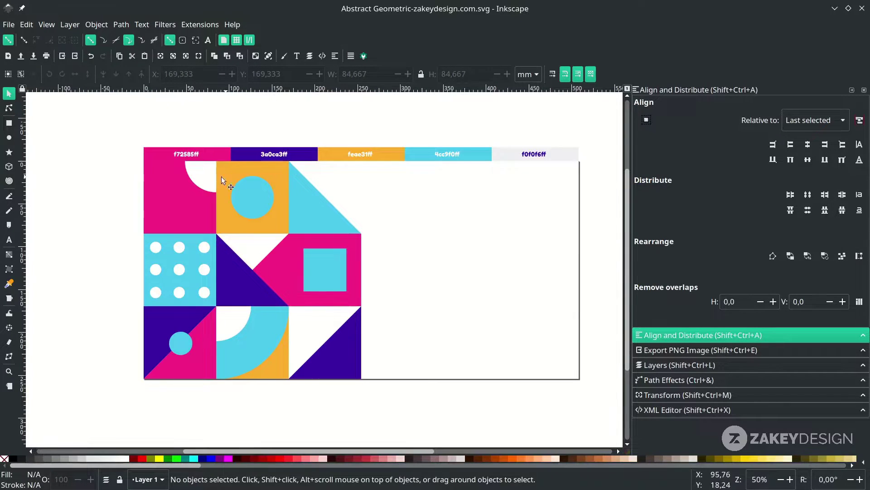
pyautogui.click(8, 137)
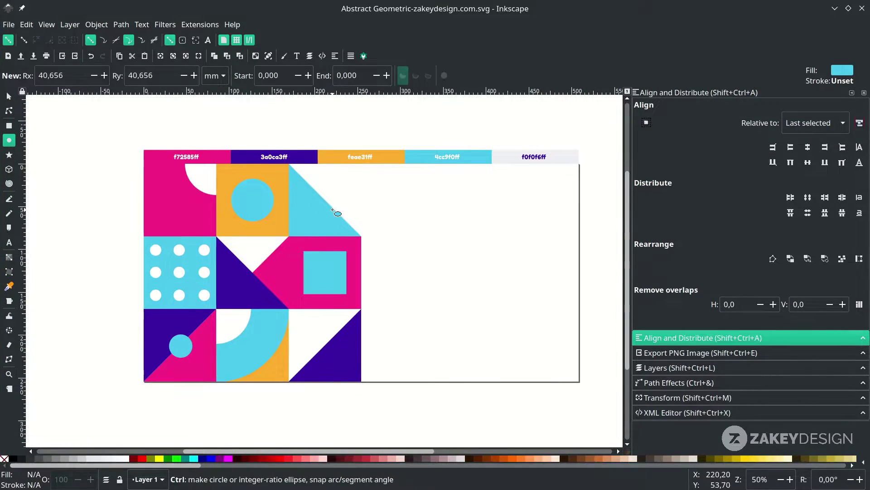
pyautogui.scroll(1, 334, 208)
pyautogui.moveTo(347, 181); pyautogui.dragTo(369, 192)
pyautogui.press('d')
pyautogui.click(361, 261)
pyautogui.press('s')
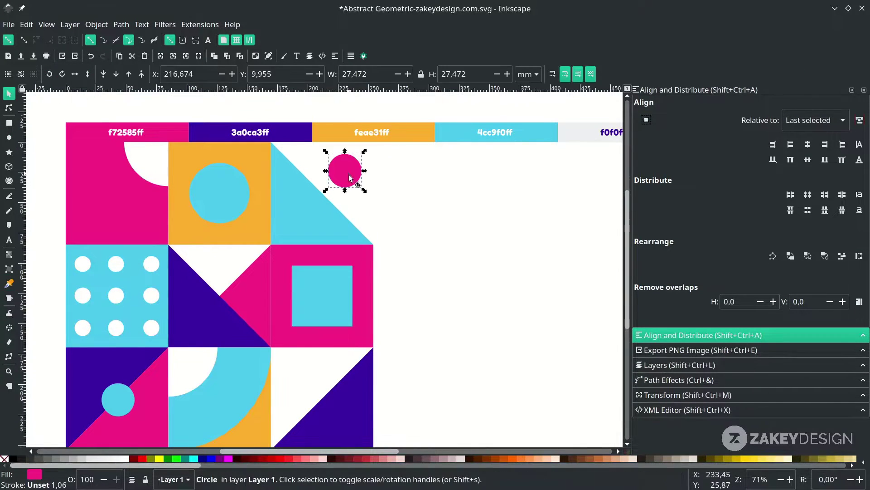
# Recolour the pink middle-right square with dark blue #3a0ca3 sampled from the bottom-right triangle
pyautogui.scroll(-2, 344, 288)
pyautogui.scroll(1, 345, 293)
pyautogui.click(349, 317)
pyautogui.press('d')
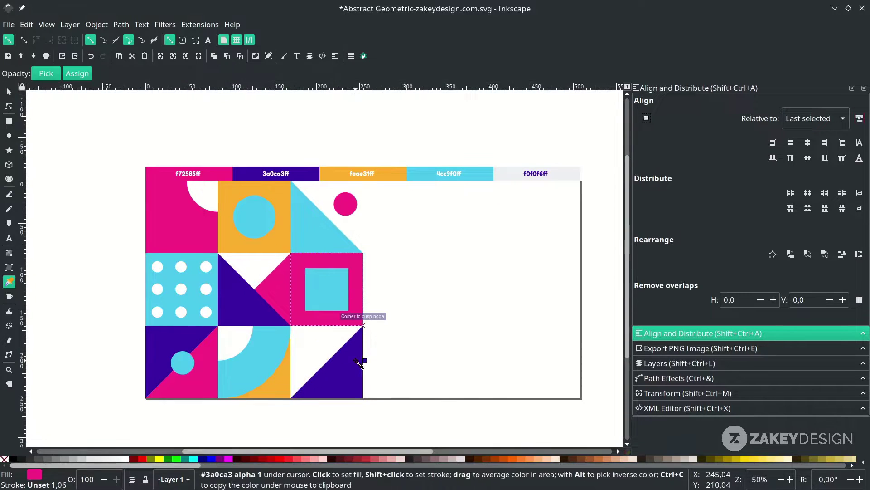
pyautogui.click(351, 362)
# Swap the colours of the bottom-middle cell, making the arc orange #feae31 and its background cyan #4cc9f0, and save the file
pyautogui.press('n')
pyautogui.click(271, 373)
pyautogui.press('d')
pyautogui.click(287, 388)
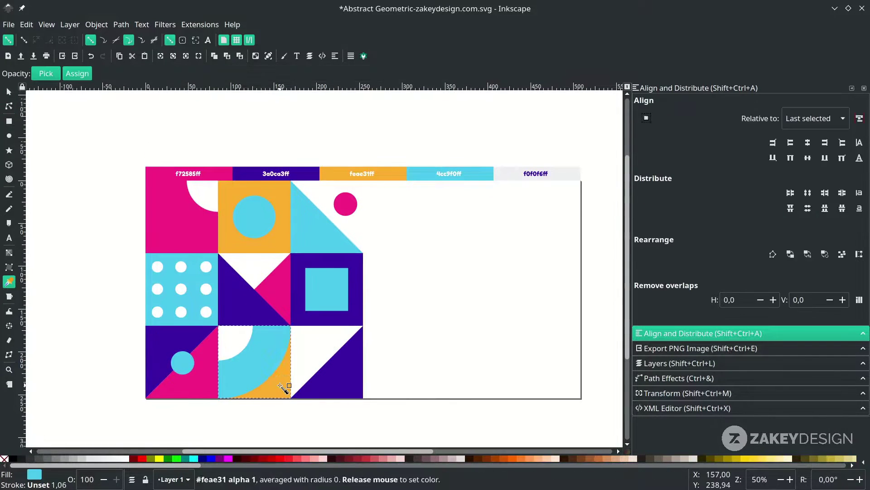
pyautogui.press('n')
pyautogui.click(288, 380)
pyautogui.press('d')
pyautogui.click(188, 364)
pyautogui.scroll(-3, 281, 373)
pyautogui.click(281, 373)
pyautogui.hotkey('ctrl', 's')
# Recolour the descending diagonal dots of the middle-left square dark blue, orange and pink with sampled palette colours
pyautogui.hscroll(2, 282, 374)
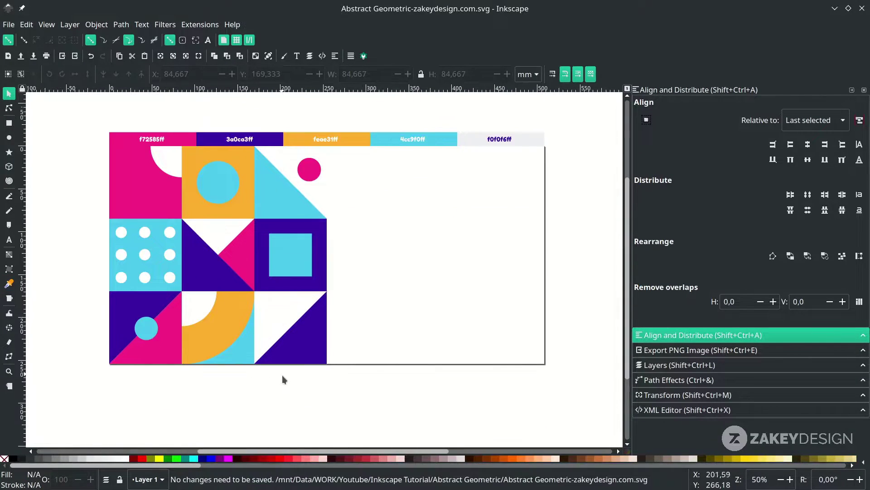
pyautogui.press('n')
pyautogui.click(75, 201)
pyautogui.press('d')
pyautogui.click(154, 227)
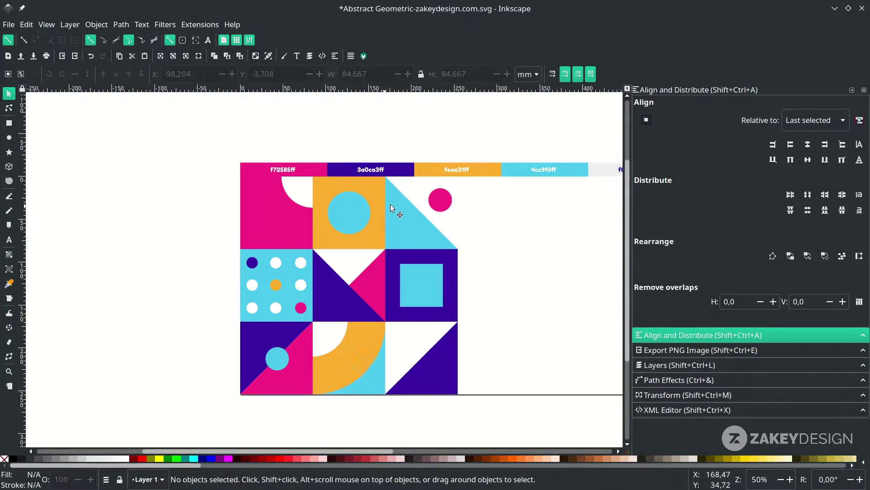
# Duplicate the cyan top-right triangle and place the copy on empty canvas beyond the grid's left edge
pyautogui.hscroll(4, 233, 264)
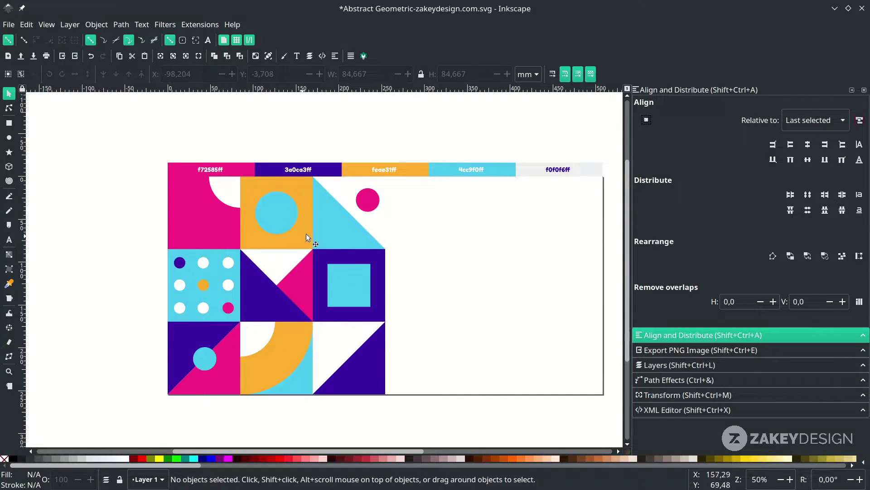
pyautogui.click(348, 227)
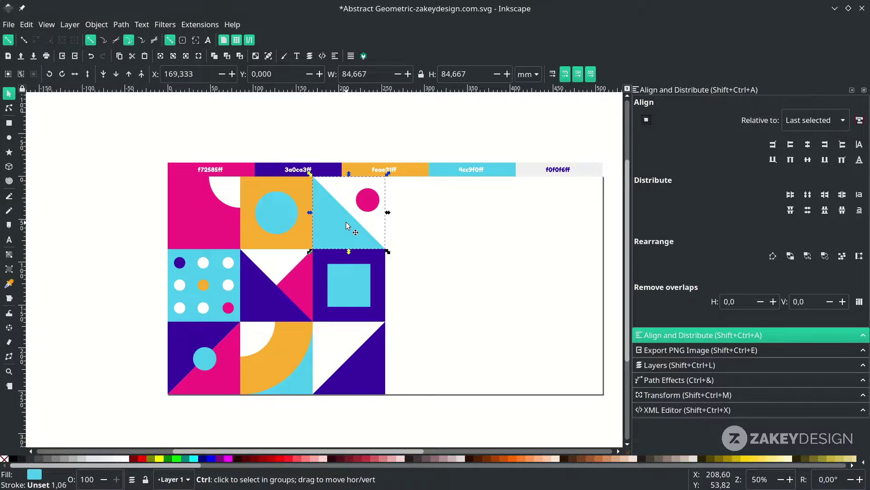
pyautogui.moveTo(349, 226); pyautogui.dragTo(200, 231)
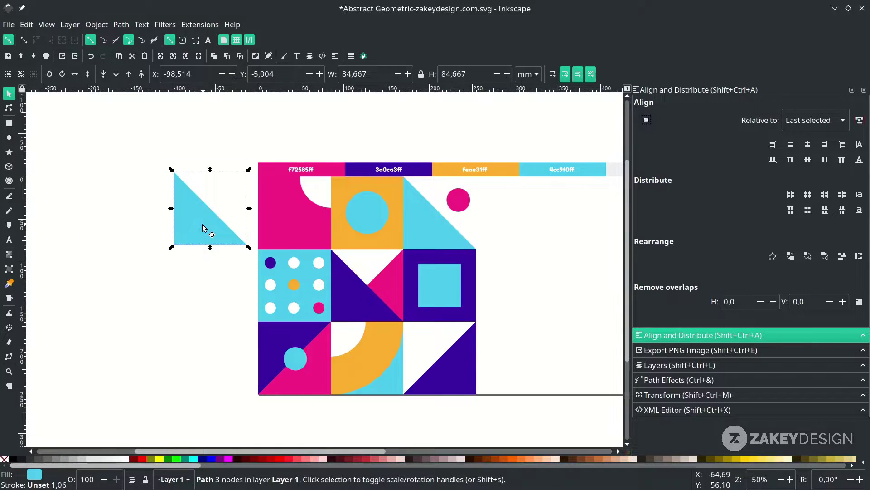
# Change the triangle copy's fill to the Wavy pattern
pyautogui.click(283, 55)
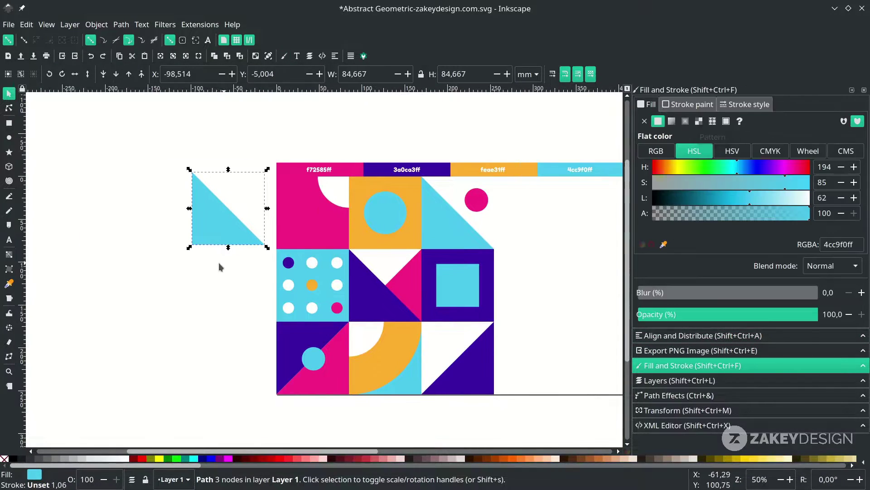
pyautogui.click(712, 121)
pyautogui.click(716, 153)
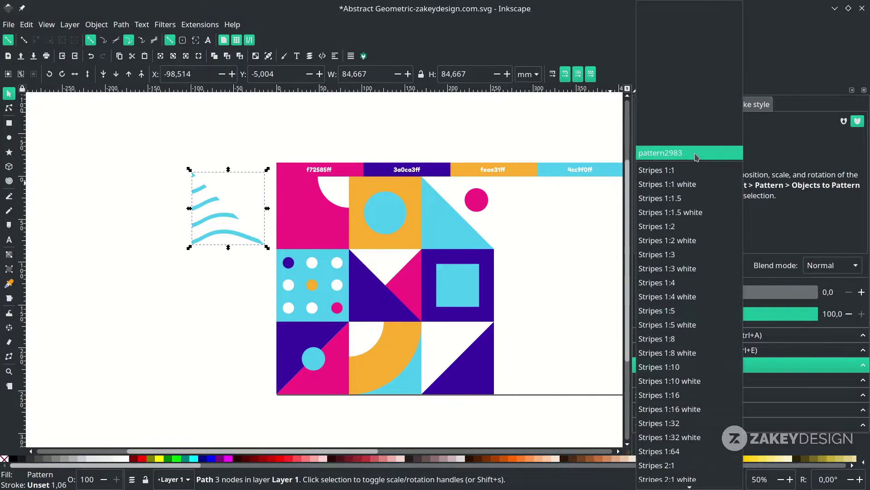
pyautogui.scroll(-1, 678, 414)
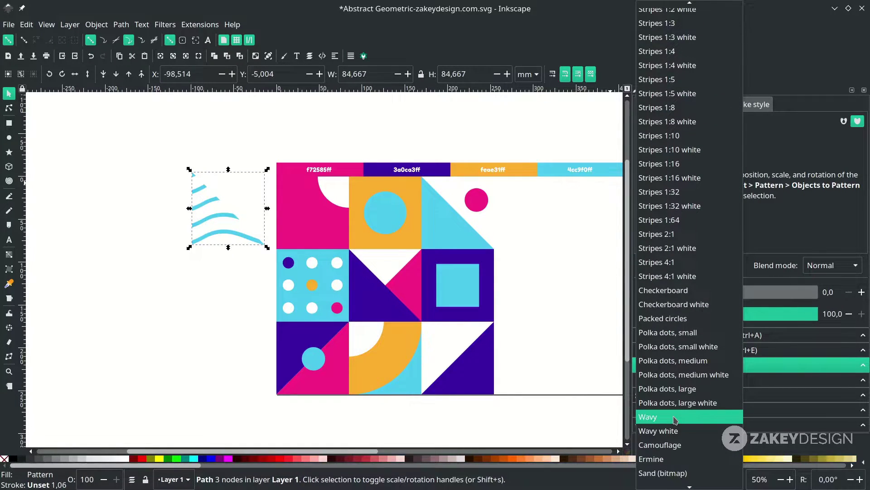
pyautogui.click(675, 417)
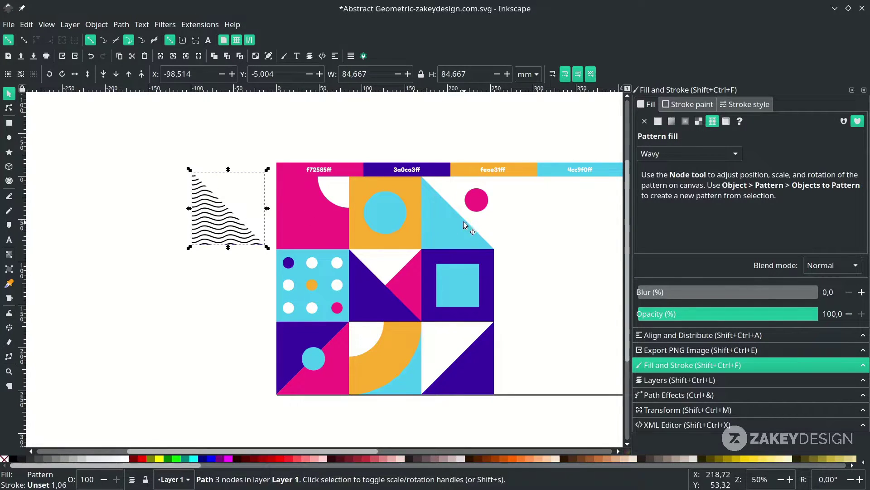
# Try to recolour the triangle copy's wavy pattern with cyan #4cc9f0 sampled from the top-right triangle, and undo it
pyautogui.moveTo(232, 230); pyautogui.dragTo(183, 211)
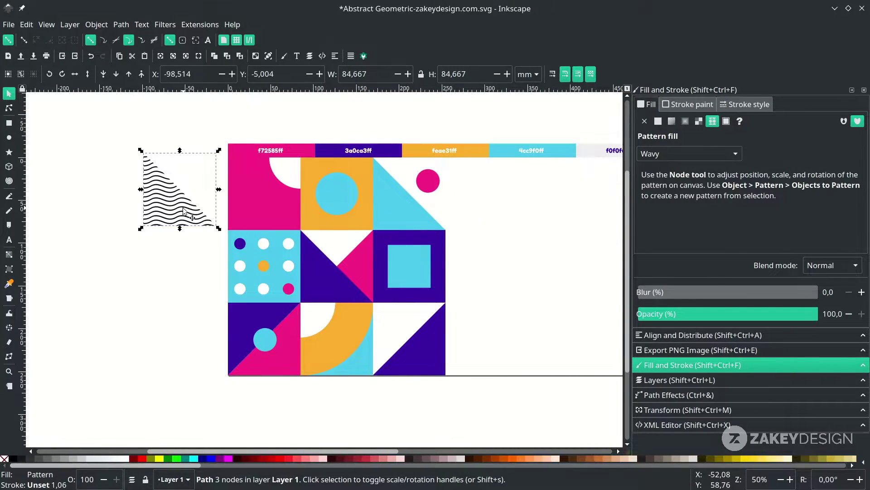
pyautogui.press('d')
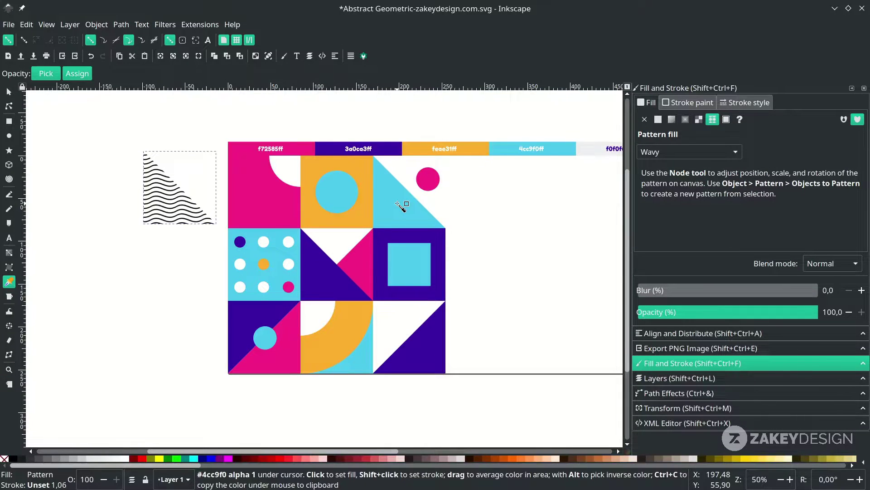
pyautogui.click(397, 204)
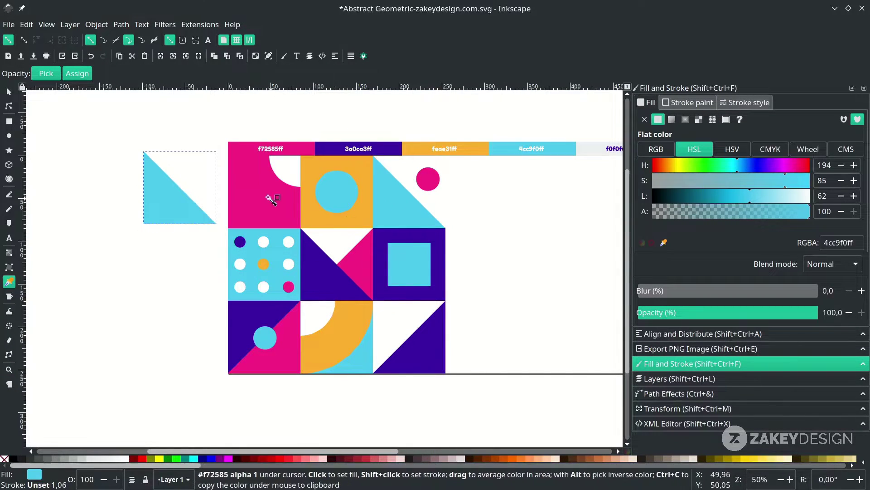
pyautogui.hotkey('ctrl', 'z')
pyautogui.press('s')
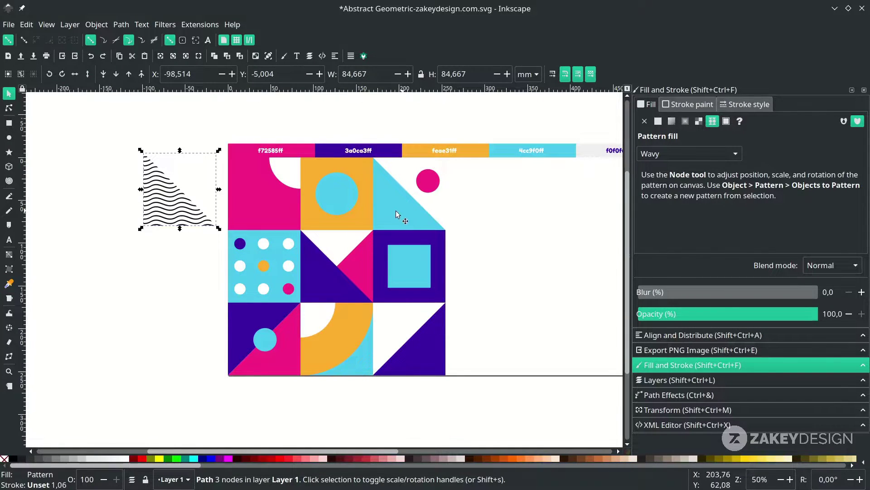
# Convert the triangle copy's Wavy pattern to objects and recolour the extracted wave cyan #4cc9f0 sampled from the top-right triangle
pyautogui.click(104, 25)
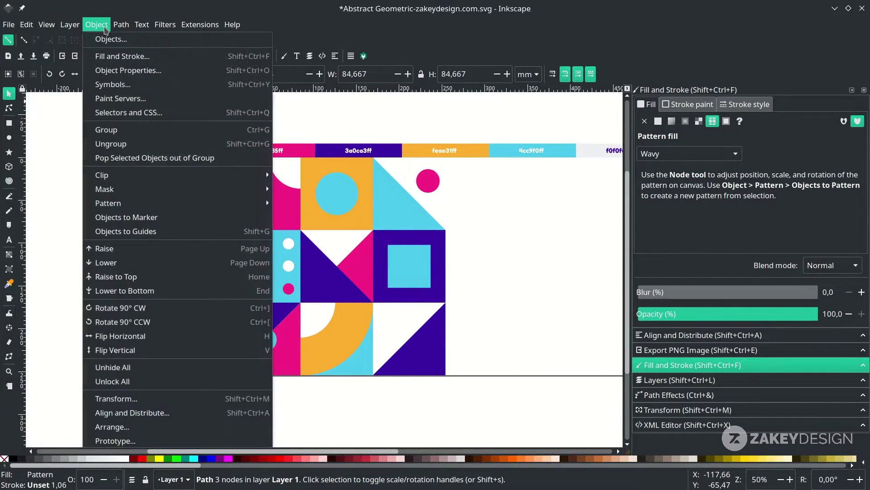
pyautogui.moveTo(159, 205)
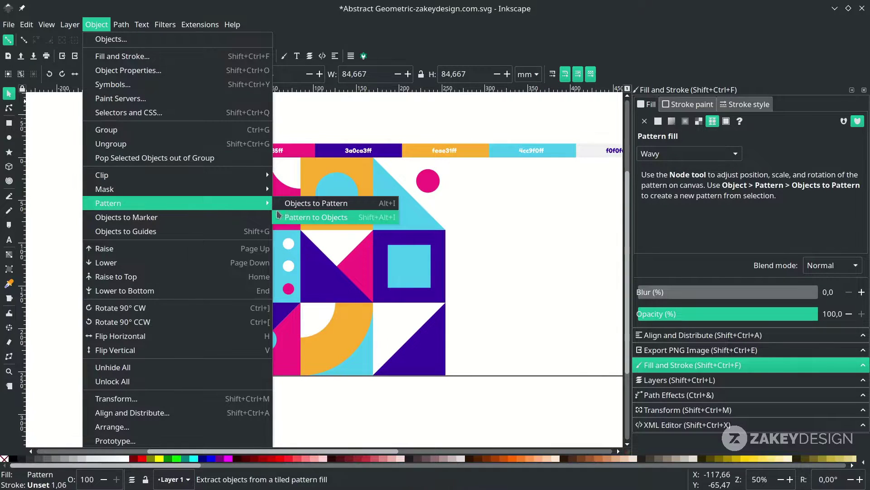
pyautogui.click(296, 218)
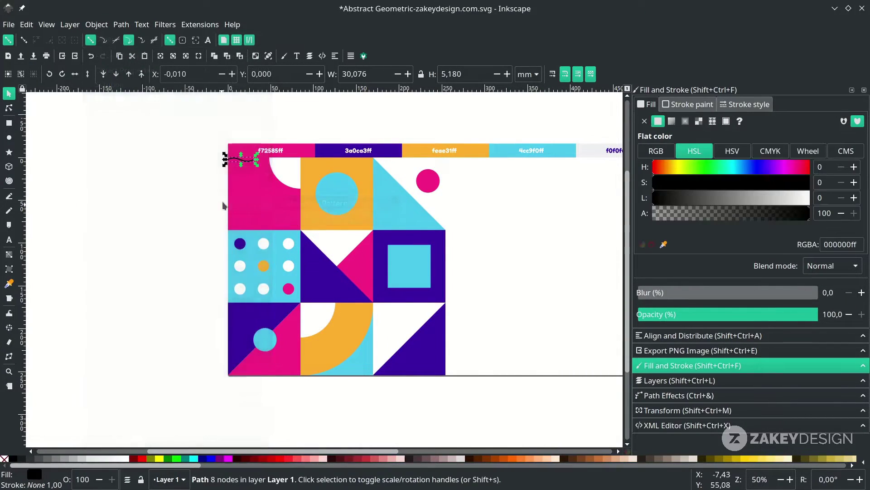
pyautogui.scroll(1, 218, 147)
pyautogui.press('d')
pyautogui.click(467, 208)
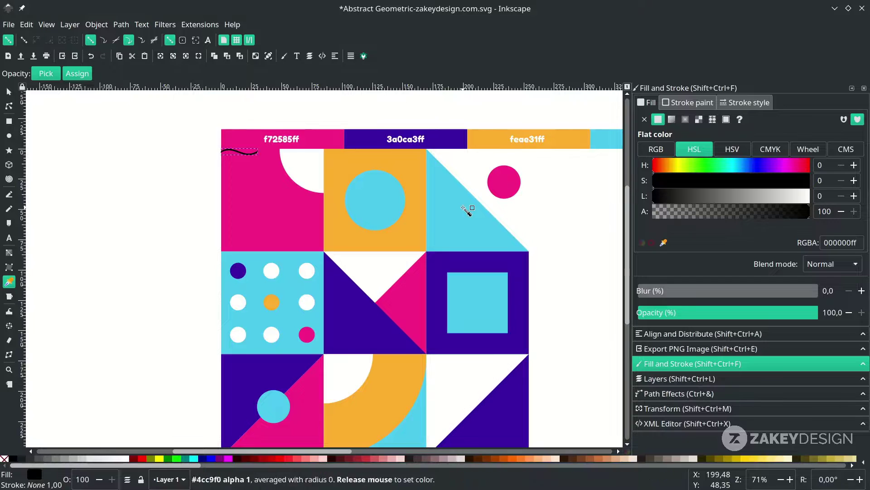
pyautogui.press('s')
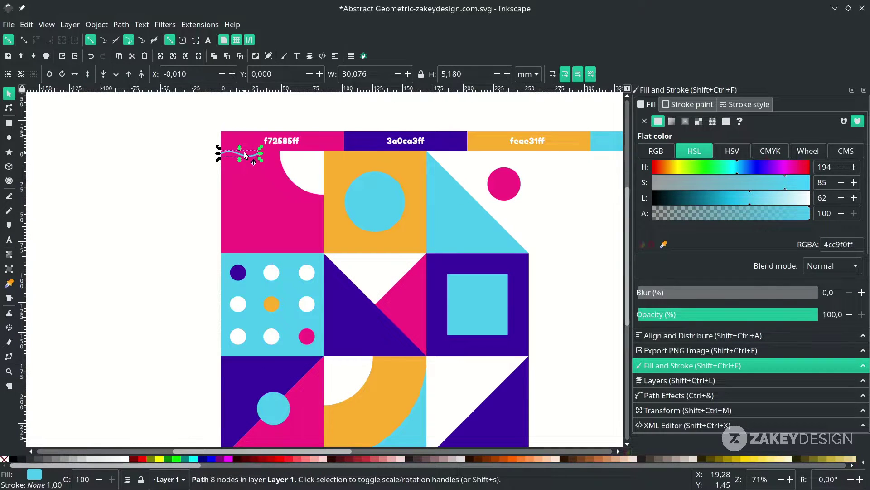
# Convert the single cyan wave back into a rectangle with a tiled pattern fill
pyautogui.click(96, 24)
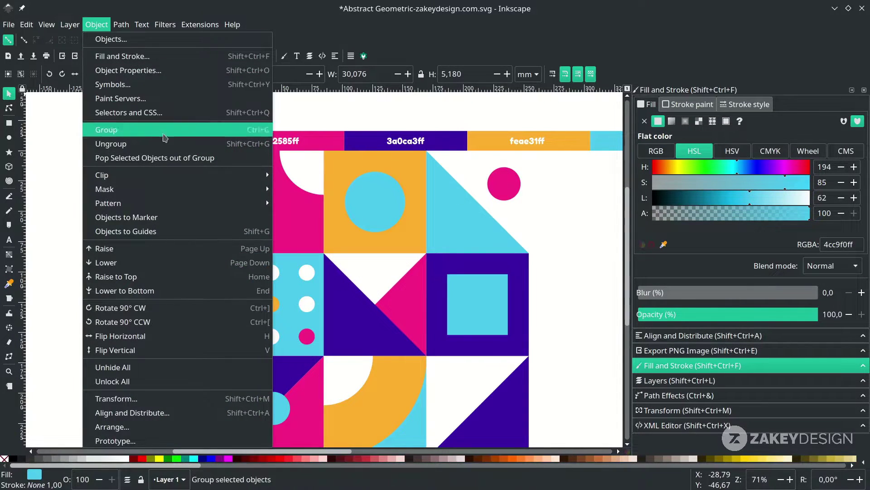
pyautogui.moveTo(181, 194)
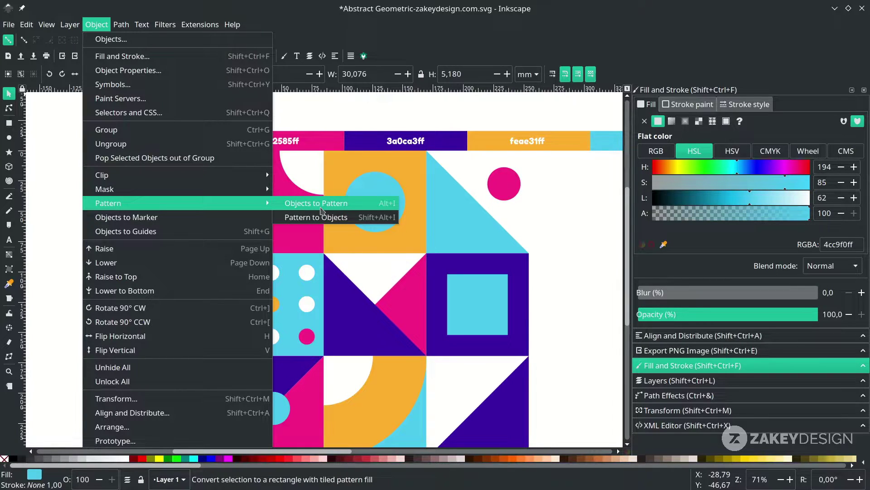
pyautogui.click(321, 204)
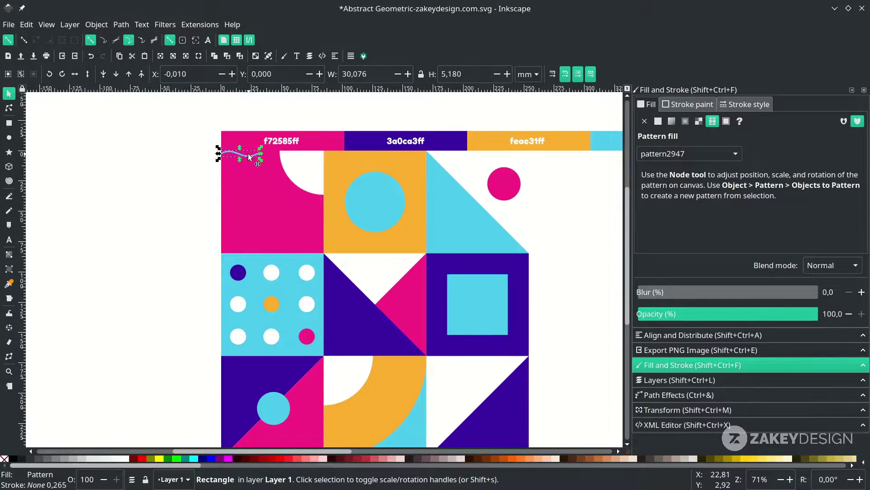
pyautogui.hotkey('ctrl', 'z')
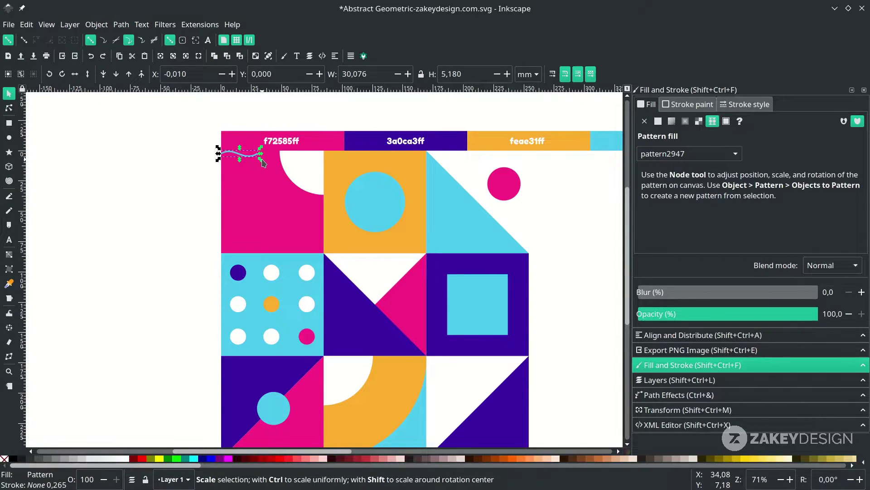
# Enlarge the wave rectangle to about 232 × 40 mm and scale its pattern fill down to small repeating waves
pyautogui.moveTo(262, 159); pyautogui.dragTo(384, 227)
pyautogui.scroll(2, 288, 206)
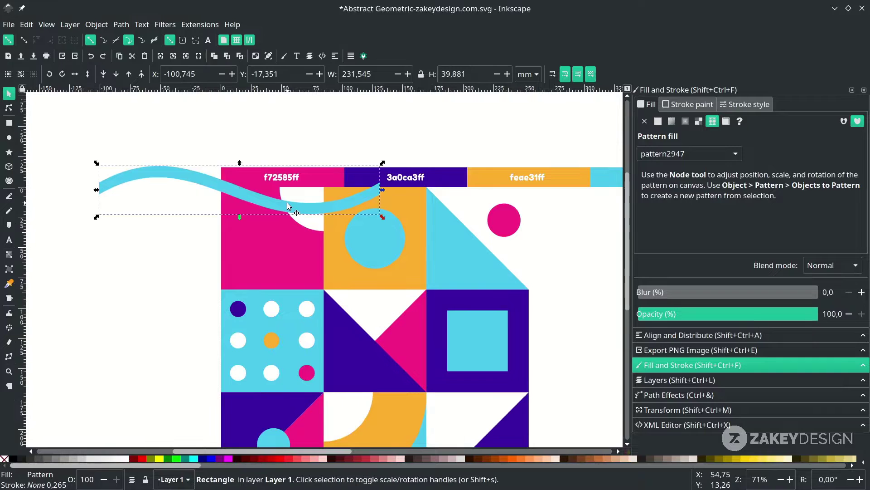
pyautogui.press('n')
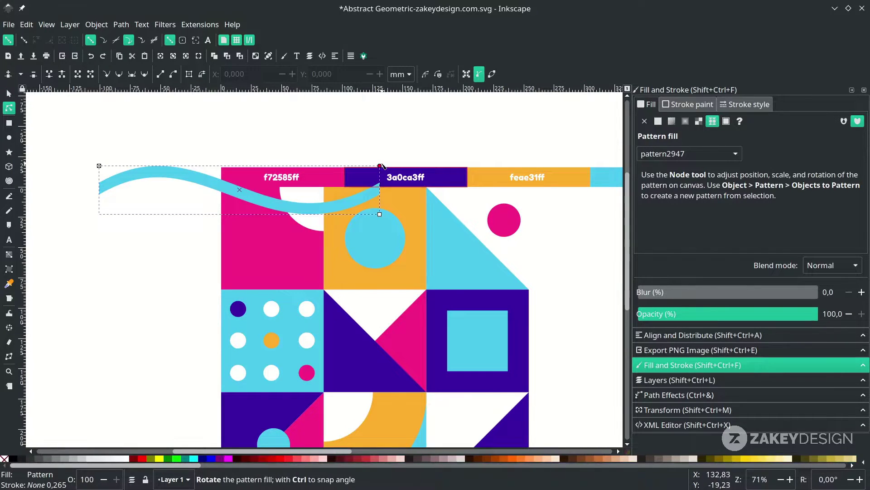
pyautogui.moveTo(380, 215); pyautogui.dragTo(138, 172)
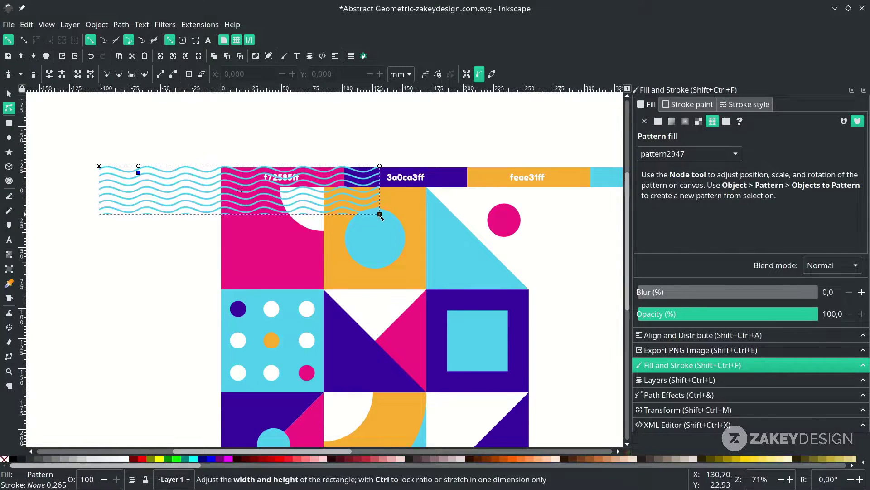
# Extend the wavy rectangle to about 270 × 102 mm and move it over the cyan triangle, snapping its lower-left corner to the top-middle square's
pyautogui.moveTo(380, 215); pyautogui.dragTo(426, 290)
pyautogui.press('s')
pyautogui.moveTo(363, 251); pyautogui.dragTo(326, 242)
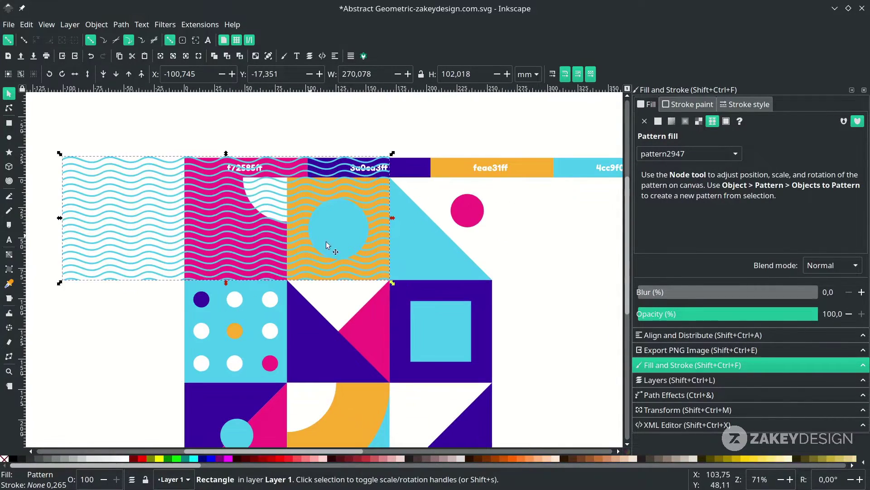
pyautogui.moveTo(142, 242); pyautogui.dragTo(360, 241)
pyautogui.hscroll(2, 360, 240)
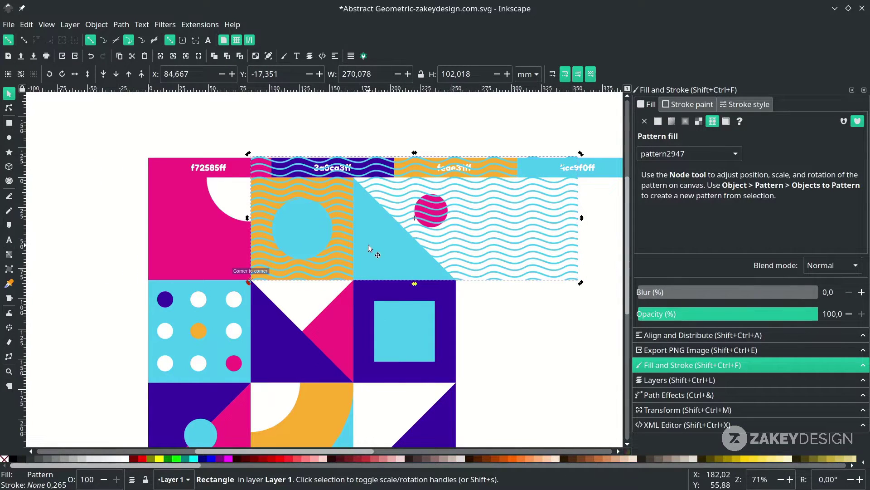
pyautogui.hscroll(4, 369, 247)
pyautogui.moveTo(423, 239); pyautogui.dragTo(423, 246)
pyautogui.keyDown('ctrl'); pyautogui.scroll(1, 376, 261); pyautogui.keyUp('ctrl')
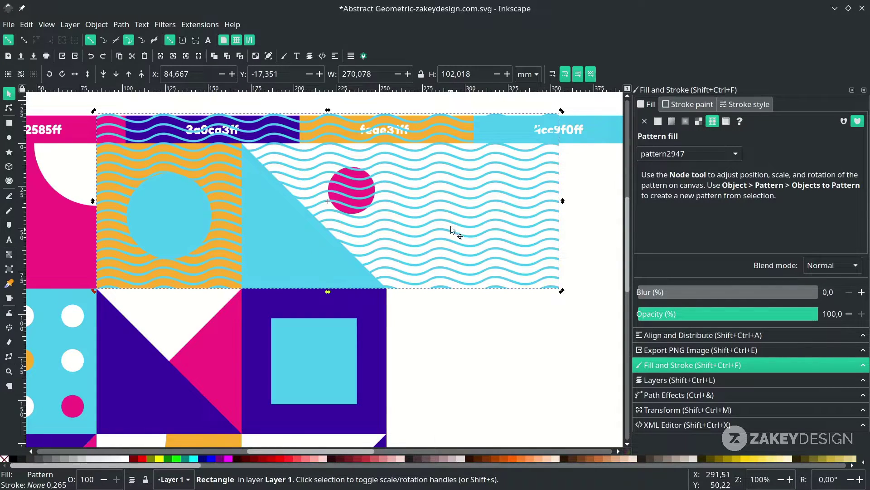
# Lower the wavy rectangle behind the pink dot and orange square, and clip it to the shape of the top-right triangle
pyautogui.click(116, 76)
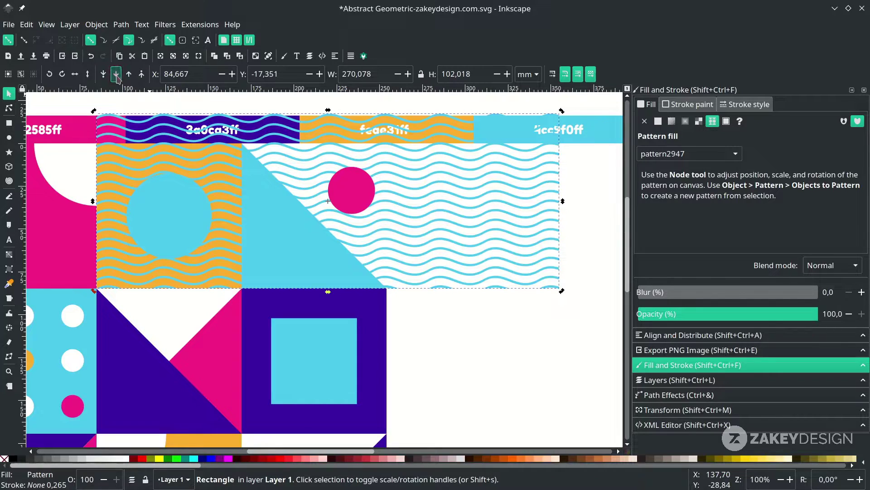
pyautogui.click(117, 75)
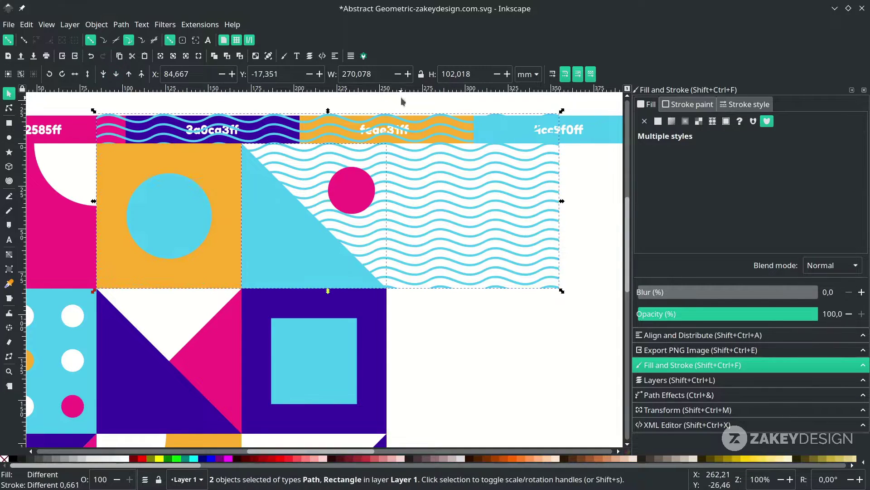
pyautogui.click(402, 99)
pyautogui.click(296, 232)
pyautogui.keyDown('shift'); pyautogui.click(415, 219); pyautogui.keyUp('shift')
pyautogui.rightClick(415, 222)
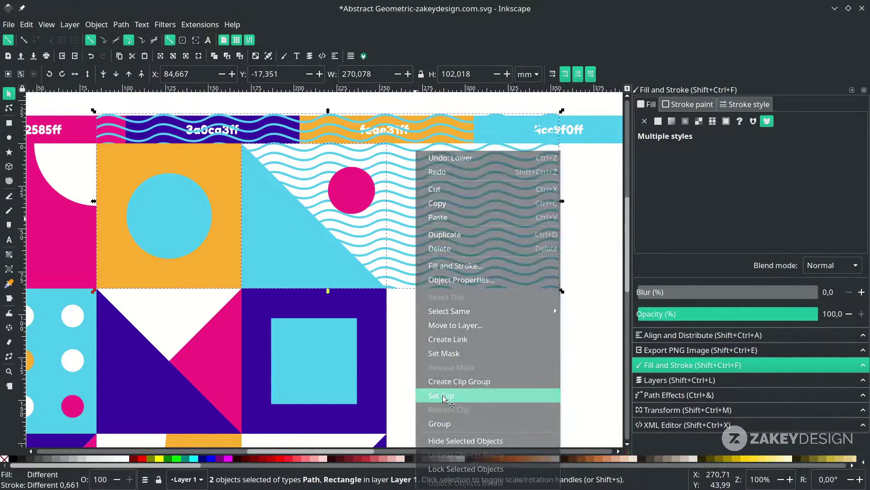
pyautogui.click(443, 395)
# Save the document with the wavy triangle in place
pyautogui.click(414, 278)
pyautogui.hotkey('ctrl', 's')
pyautogui.scroll(-1, 414, 278)
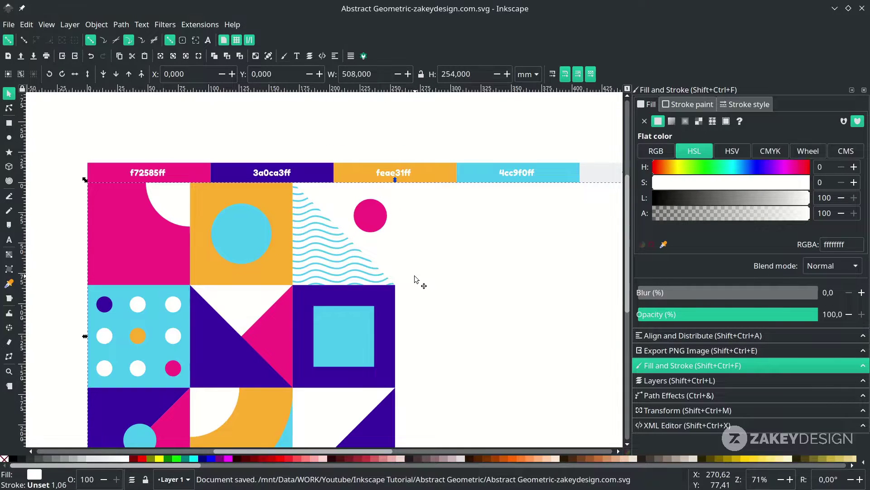
pyautogui.scroll(-1, 415, 275)
pyautogui.scroll(-2, 414, 275)
pyautogui.scroll(1, 322, 199)
pyautogui.hotkey('ctrl', 's')
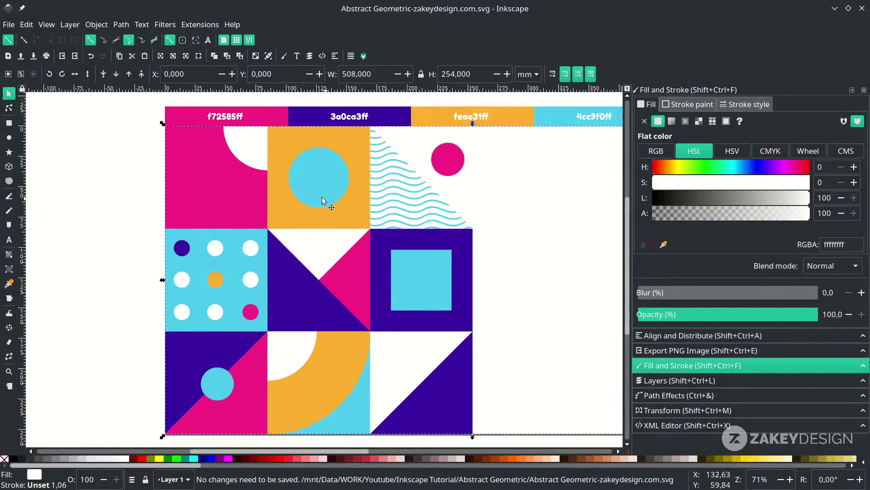
# Duplicate the orange top-middle square and place the copy on empty canvas beyond the grid's left edge
pyautogui.hscroll(-1, 315, 172)
pyautogui.hscroll(1, 317, 170)
pyautogui.scroll(-1, 320, 167)
pyautogui.scroll(2, 363, 200)
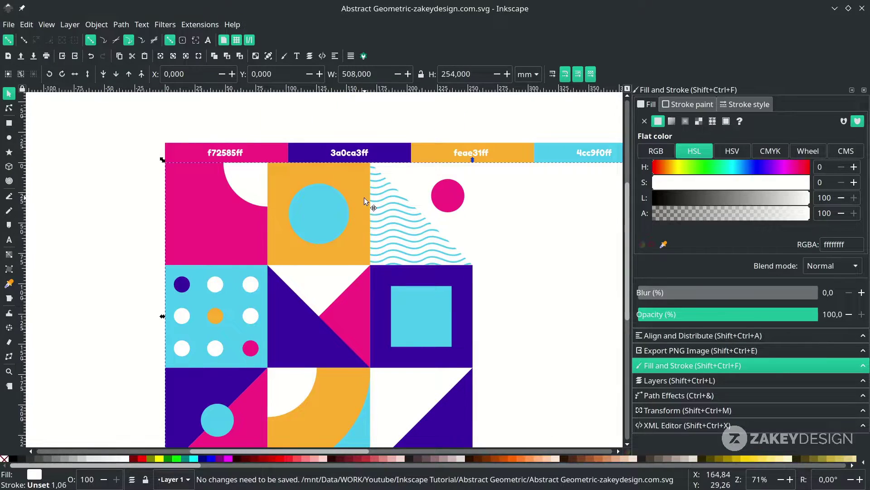
pyautogui.click(364, 197)
pyautogui.hscroll(2, 317, 197)
pyautogui.scroll(1, 254, 213)
pyautogui.scroll(1, 272, 233)
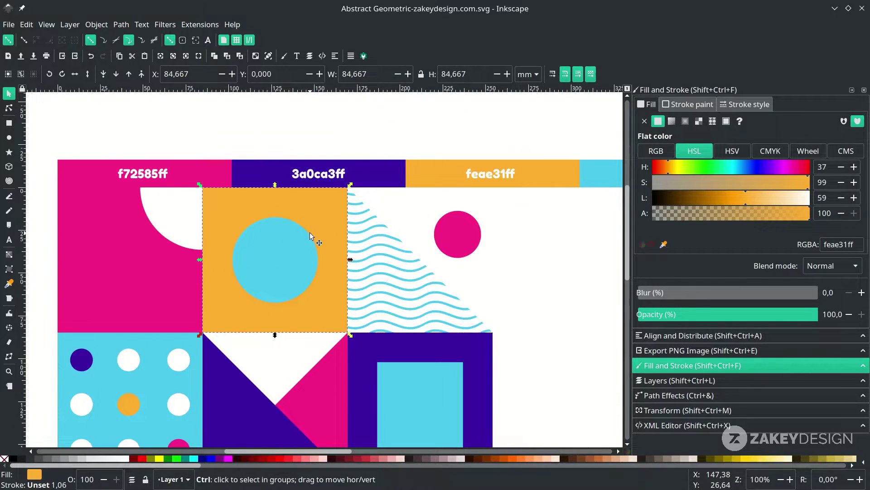
pyautogui.hotkey('ctrl', 'd')
pyautogui.scroll(-1, 309, 232)
pyautogui.moveTo(311, 243); pyautogui.dragTo(92, 236)
pyautogui.hscroll(-2, 111, 252)
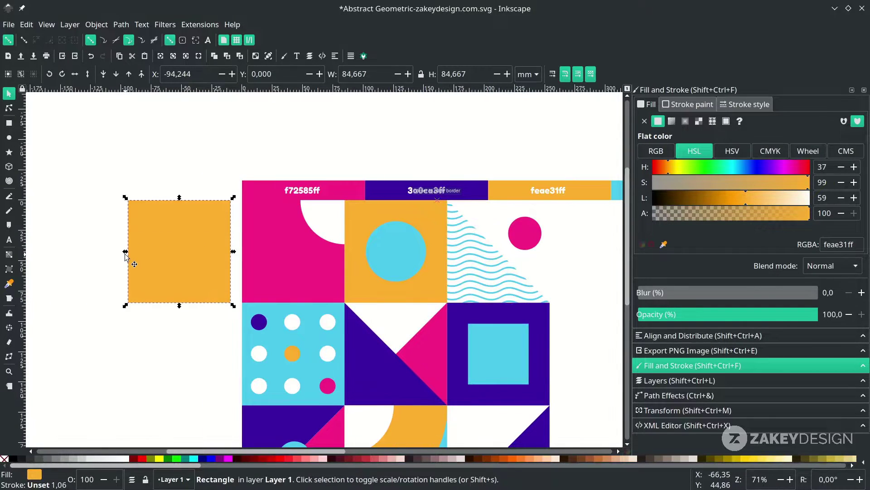
# Change the square copy's fill to the "Polka dots, medium" pattern and shift the copy slightly up and outward
pyautogui.click(712, 121)
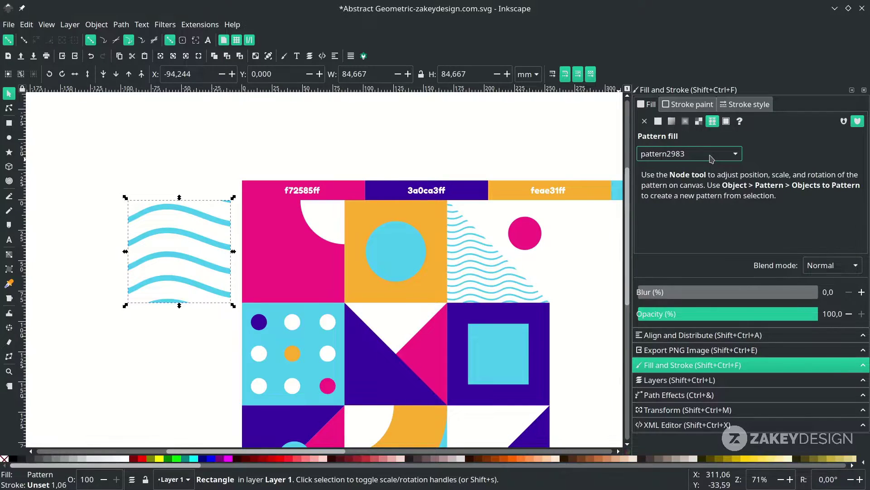
pyautogui.click(710, 158)
pyautogui.scroll(-5, 698, 328)
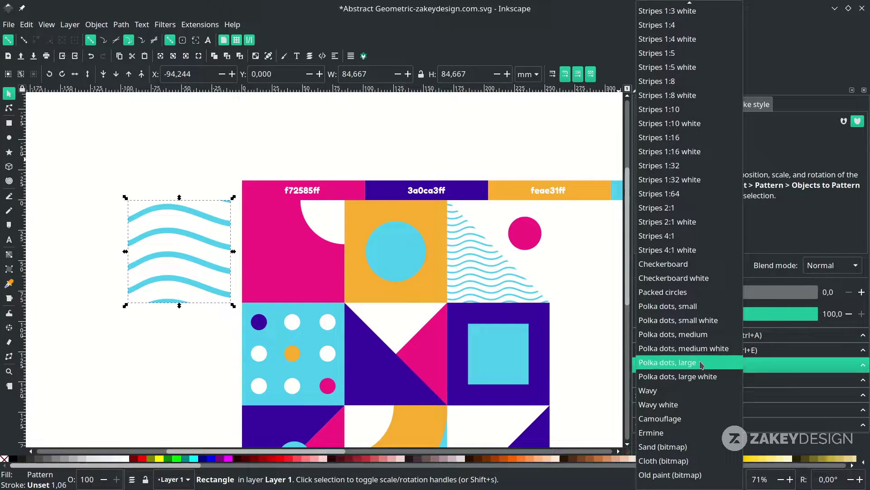
pyautogui.click(706, 335)
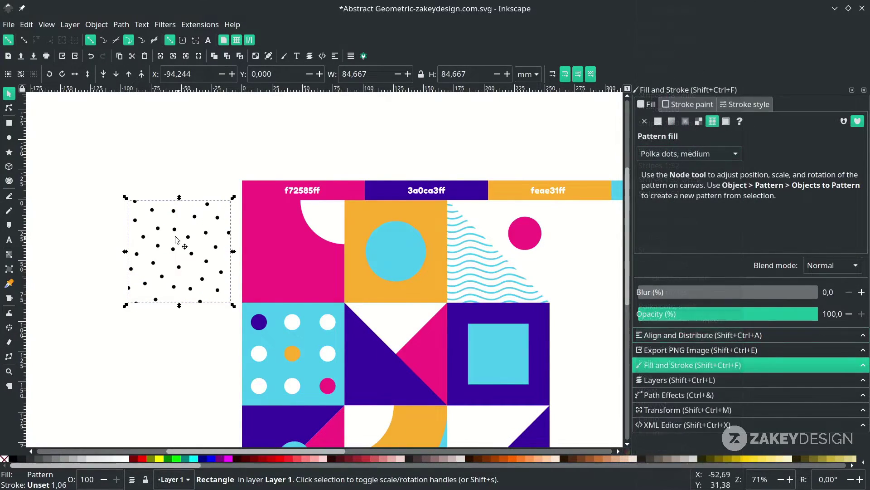
pyautogui.moveTo(191, 251); pyautogui.dragTo(186, 245)
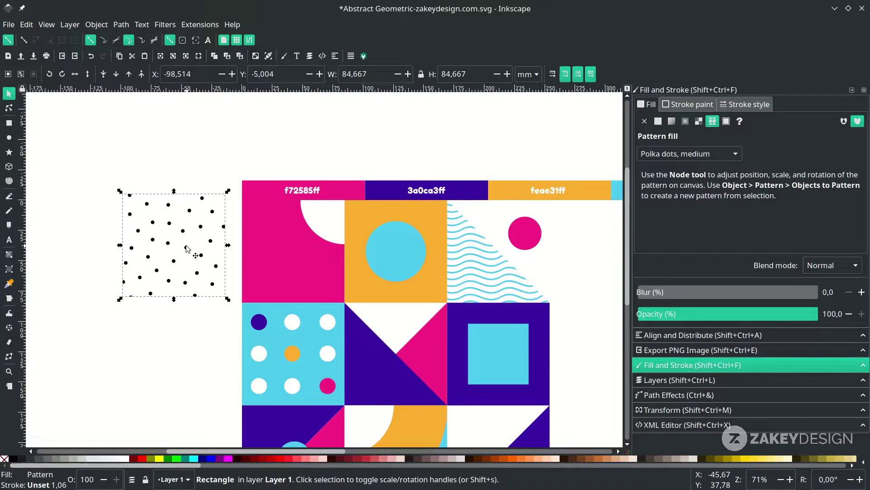
# Convert the polka-dot pattern to objects and move the extracted dots onto empty canvas beyond the grid's left edge
pyautogui.click(97, 25)
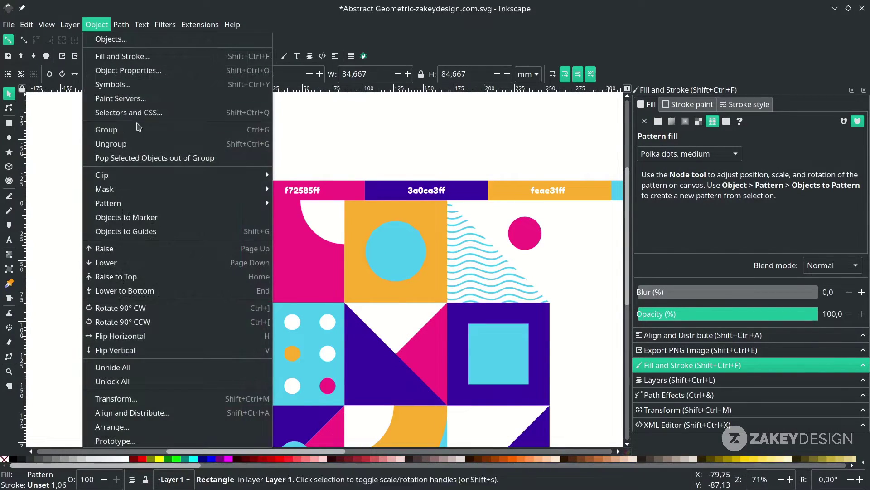
pyautogui.moveTo(186, 206)
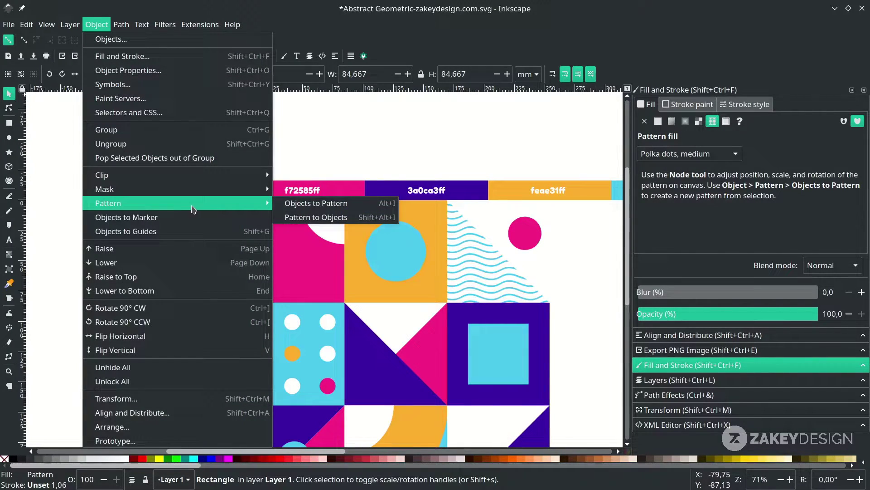
pyautogui.click(308, 218)
pyautogui.scroll(-1, 247, 254)
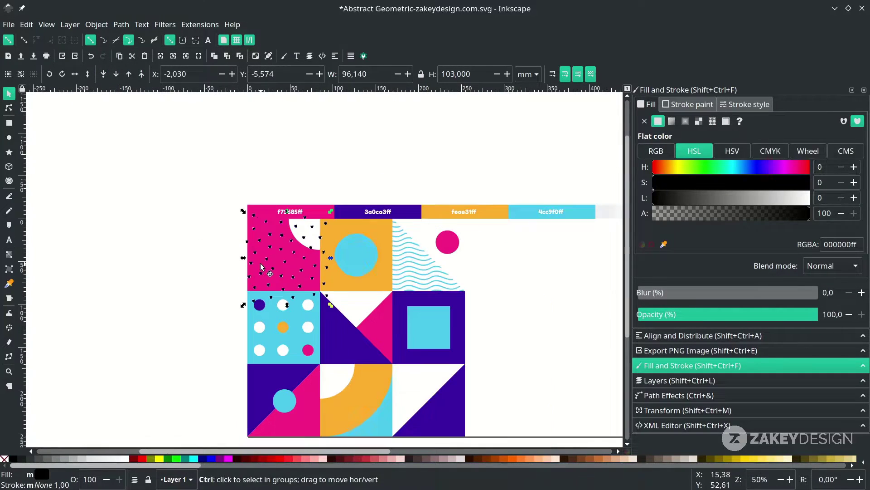
pyautogui.moveTo(247, 243); pyautogui.dragTo(94, 243)
pyautogui.scroll(1, 103, 257)
pyautogui.moveTo(153, 281); pyautogui.dragTo(167, 249)
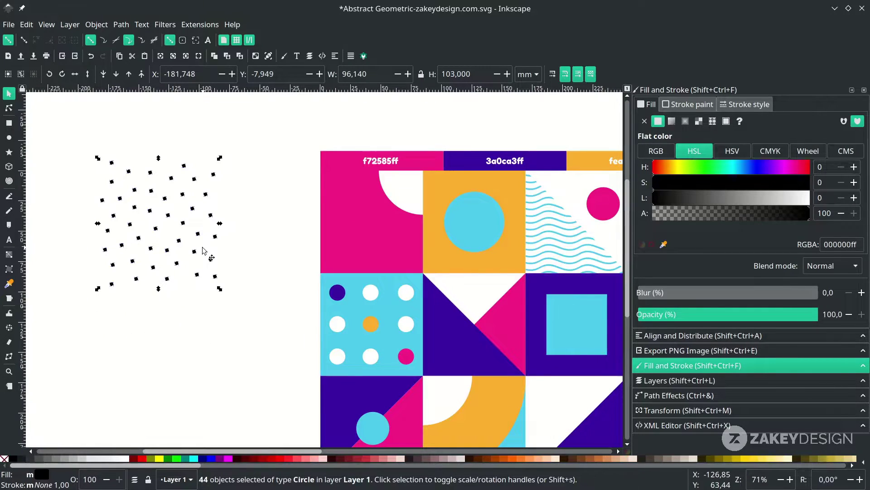
# Group the extracted dots and recolour the group pink #f72585 sampled from the top-left square
pyautogui.press('ctrl')
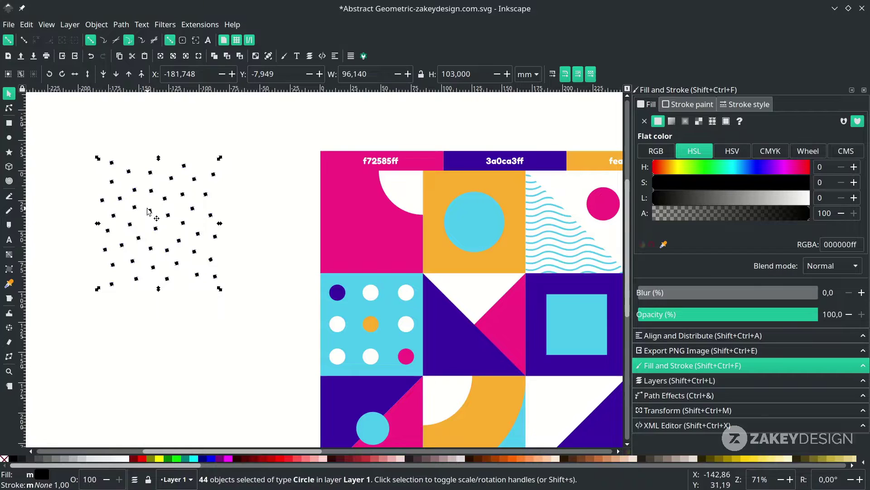
pyautogui.hotkey('ctrl', 'g')
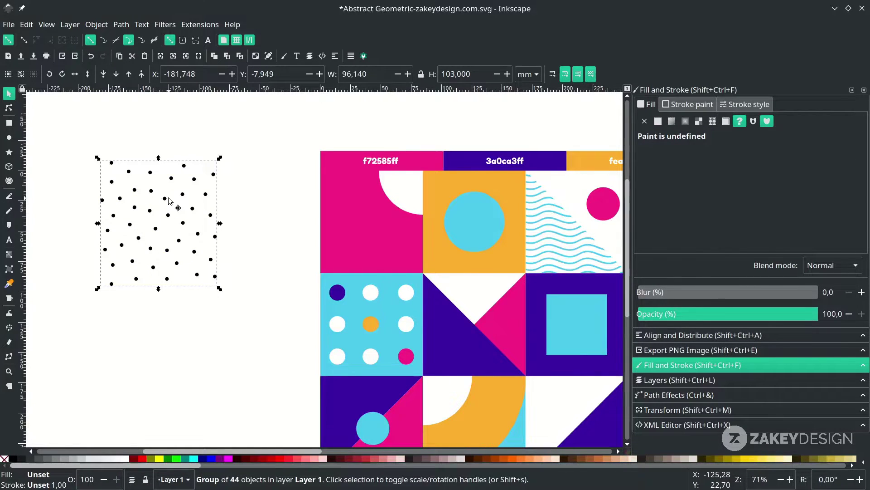
pyautogui.moveTo(169, 201); pyautogui.dragTo(188, 208)
pyautogui.press('d')
pyautogui.moveTo(327, 242); pyautogui.dragTo(327, 242)
pyautogui.scroll(-1, 243, 248)
pyautogui.press('s')
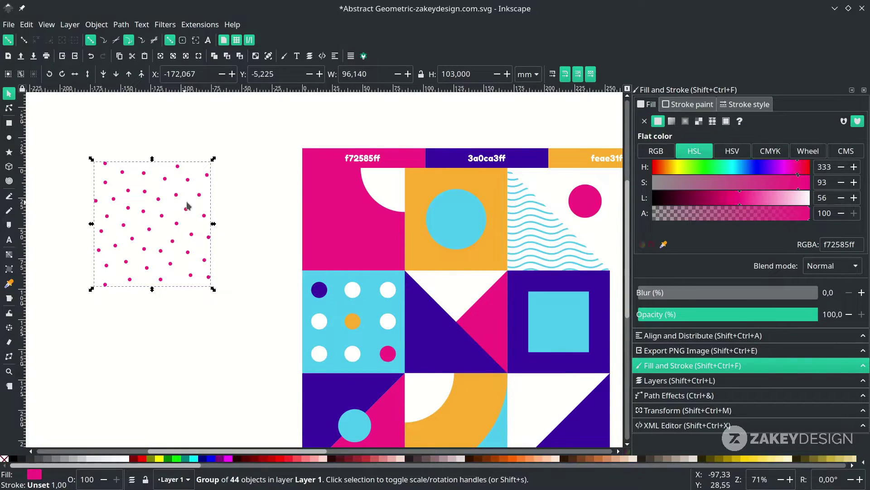
pyautogui.press('shift')
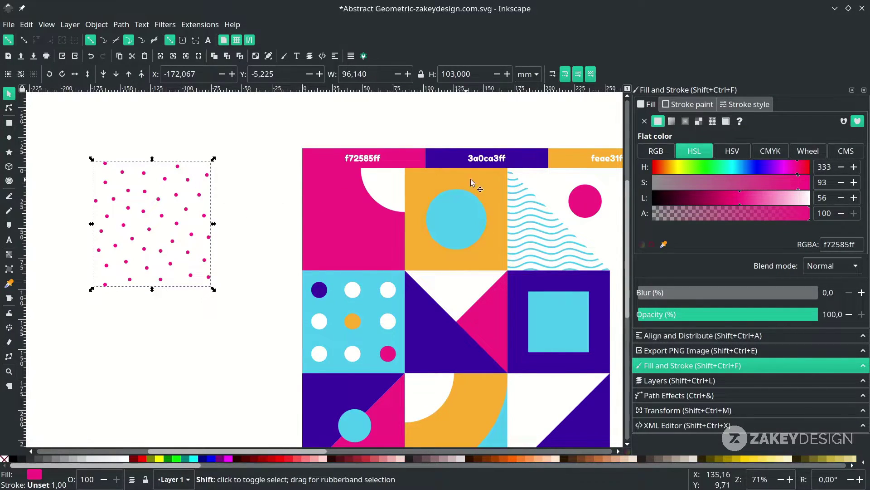
# Centre the pink dots group horizontally and vertically on the orange top-middle square
pyautogui.keyDown('shift'); pyautogui.click(471, 181); pyautogui.keyUp('shift')
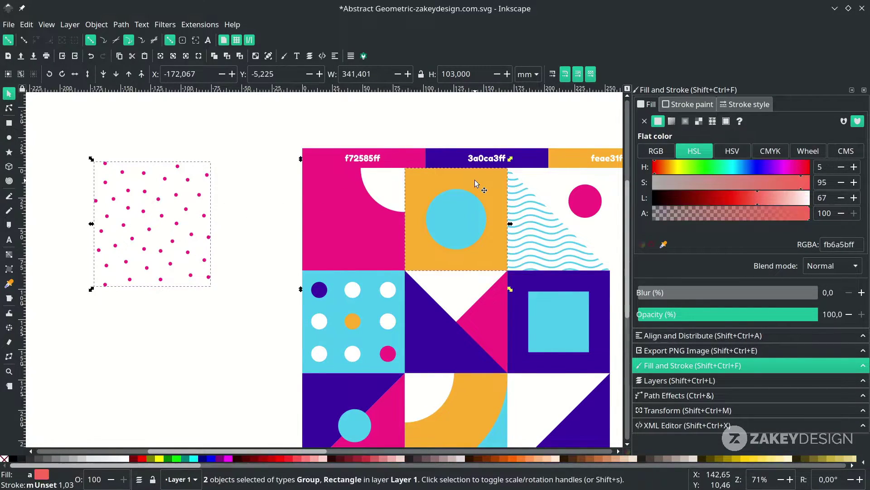
pyautogui.click(335, 57)
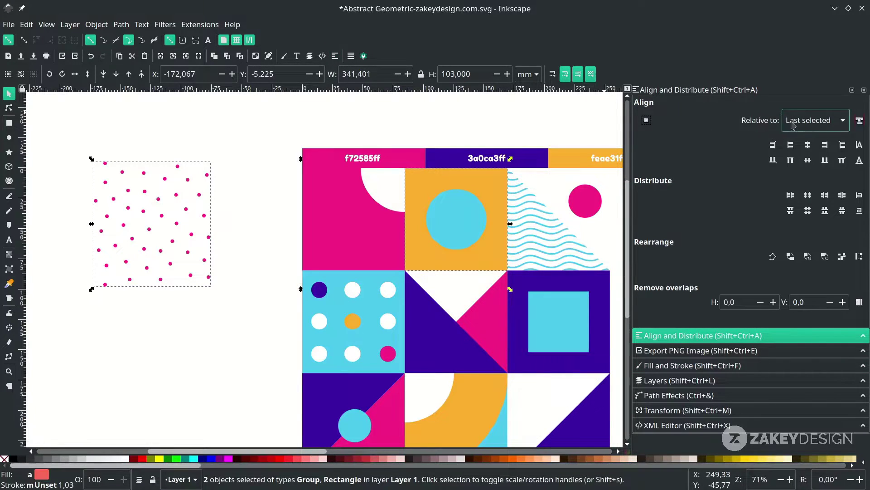
pyautogui.click(809, 149)
pyautogui.click(810, 162)
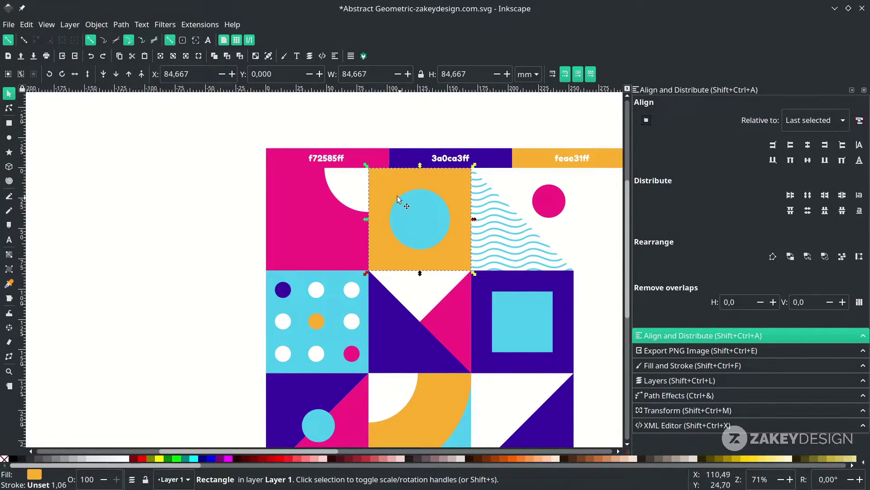
# Select the dots group hidden beneath the orange square and restack it above the square but behind the blue circle
pyautogui.press('alt')
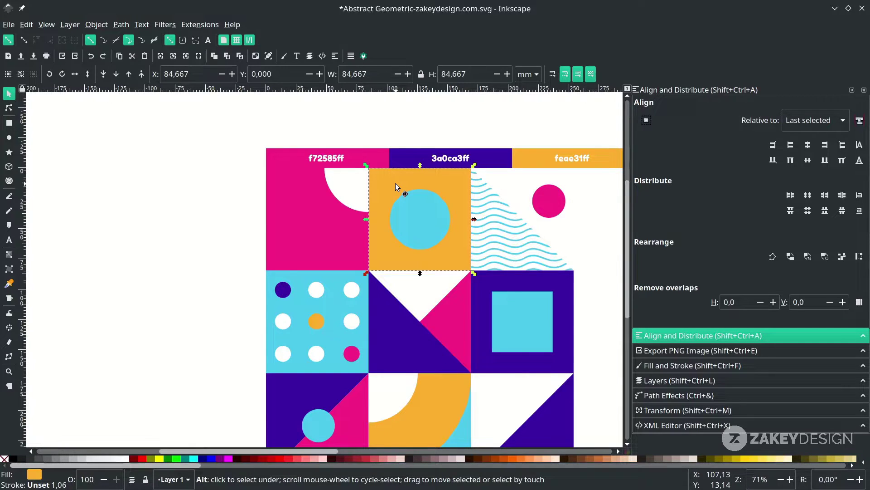
pyautogui.keyDown('alt'); pyautogui.click(395, 183); pyautogui.keyUp('alt')
pyautogui.keyDown('alt'); pyautogui.click(396, 183); pyautogui.keyUp('alt')
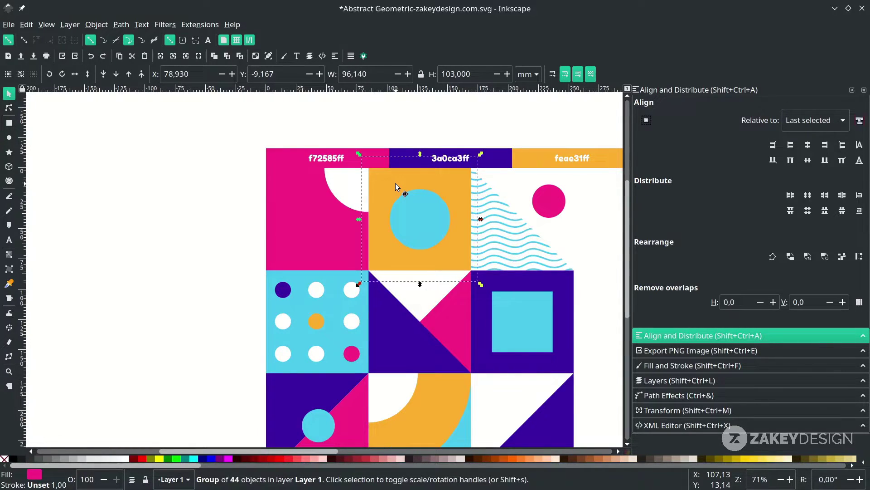
pyautogui.hscroll(2, 382, 186)
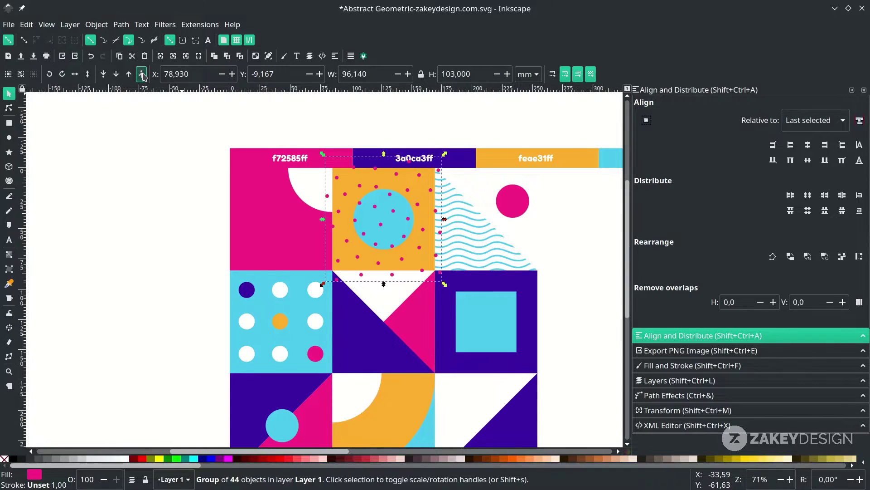
pyautogui.click(116, 74)
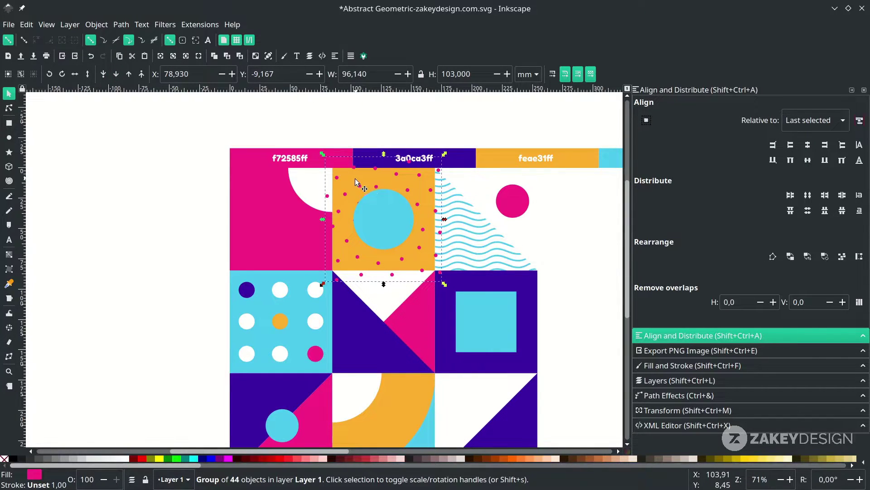
# Duplicate the orange square in front of the dots, clip the dots group with the copy, and save the file
pyautogui.press('alt')
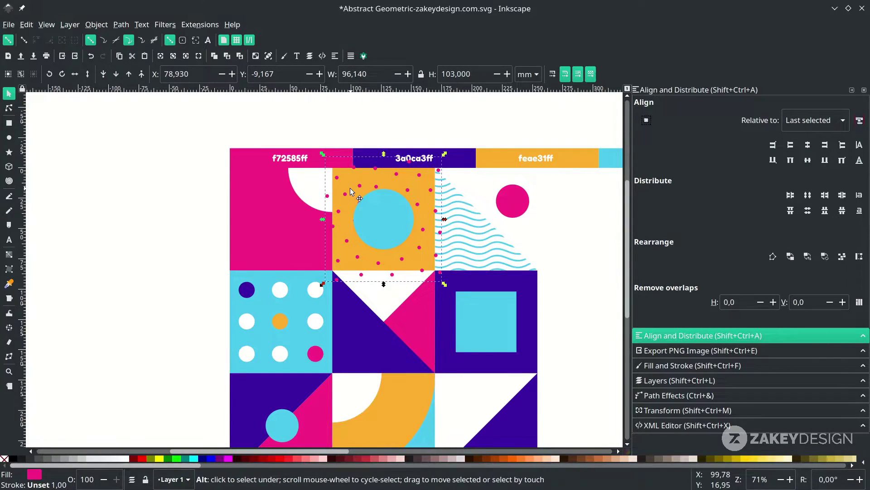
pyautogui.keyDown('alt'); pyautogui.click(351, 190); pyautogui.keyUp('alt')
pyautogui.press('ctrl')
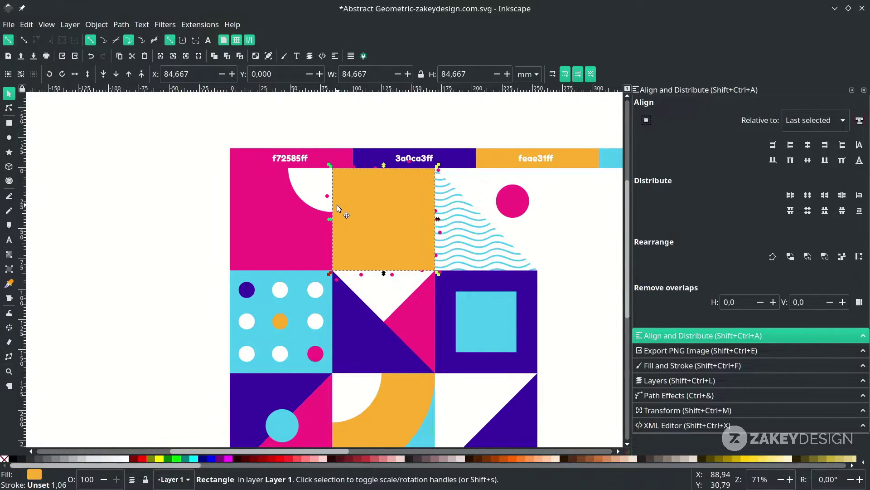
pyautogui.scroll(3, 337, 204)
pyautogui.scroll(-1, 317, 186)
pyautogui.keyDown('shift'); pyautogui.click(314, 180); pyautogui.keyUp('shift')
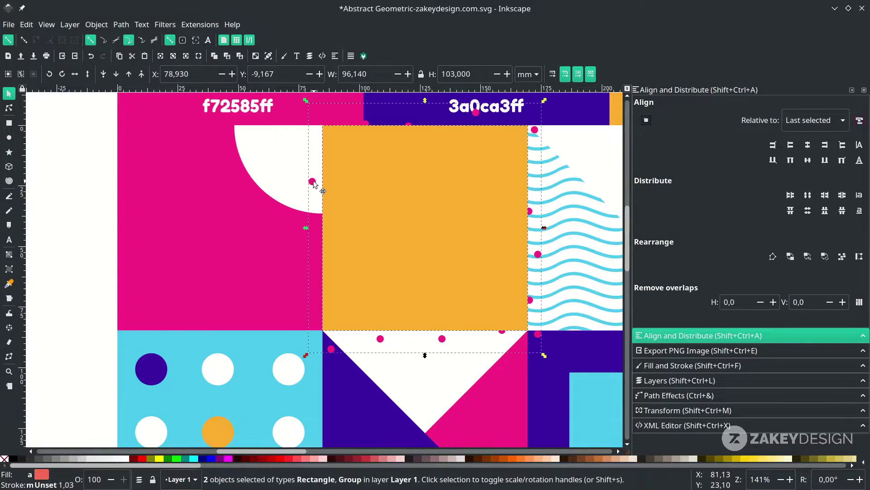
pyautogui.rightClick(423, 222)
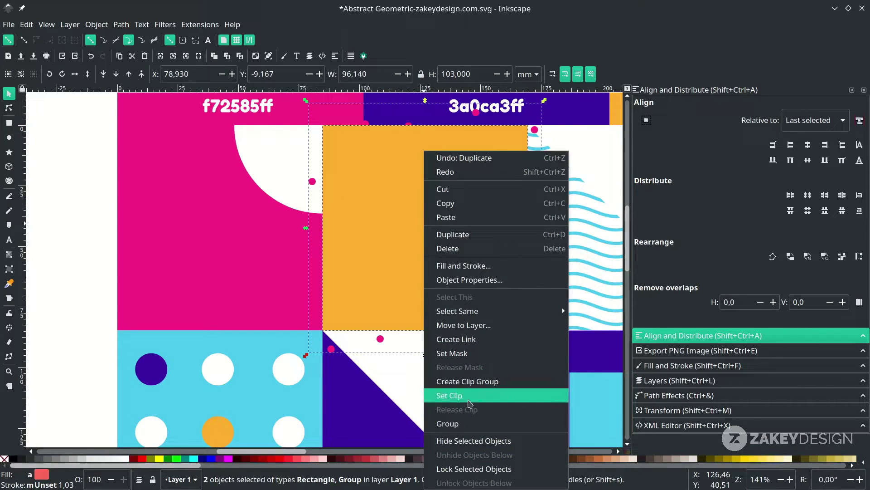
pyautogui.click(451, 395)
pyautogui.scroll(-3, 330, 281)
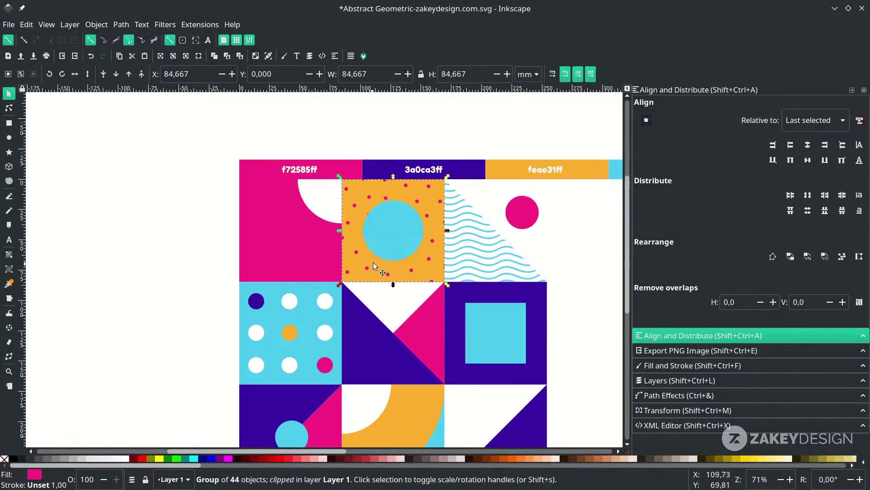
pyautogui.hotkey('ctrl', 's')
pyautogui.click(404, 245)
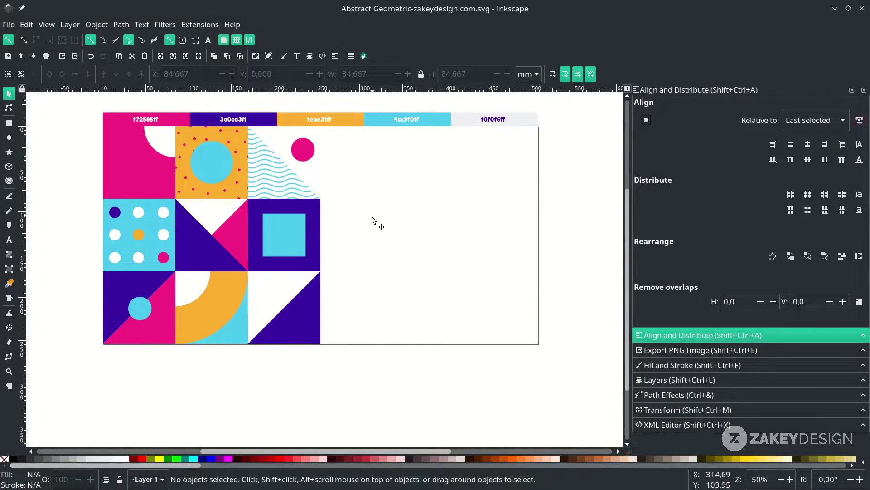
# Add the text "Abstract Geometric" on two lines in the blank page area beside the grid
pyautogui.click(9, 240)
pyautogui.scroll(2, 372, 217)
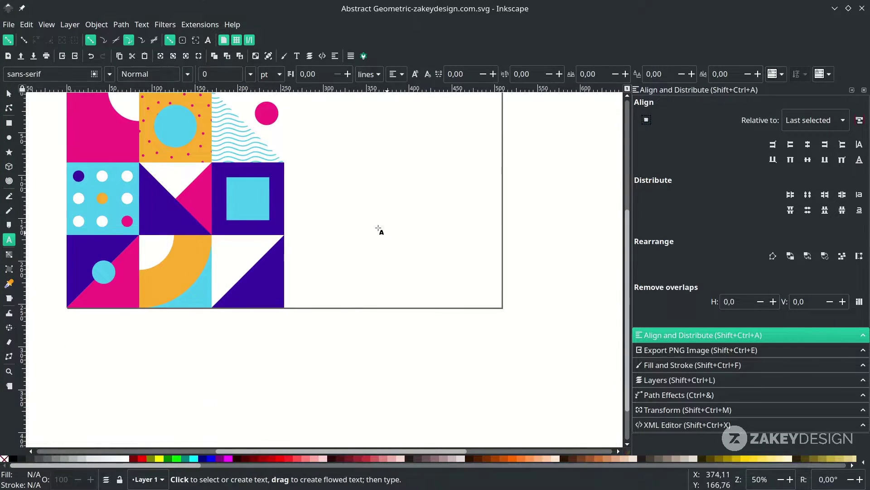
pyautogui.write('Abstract')
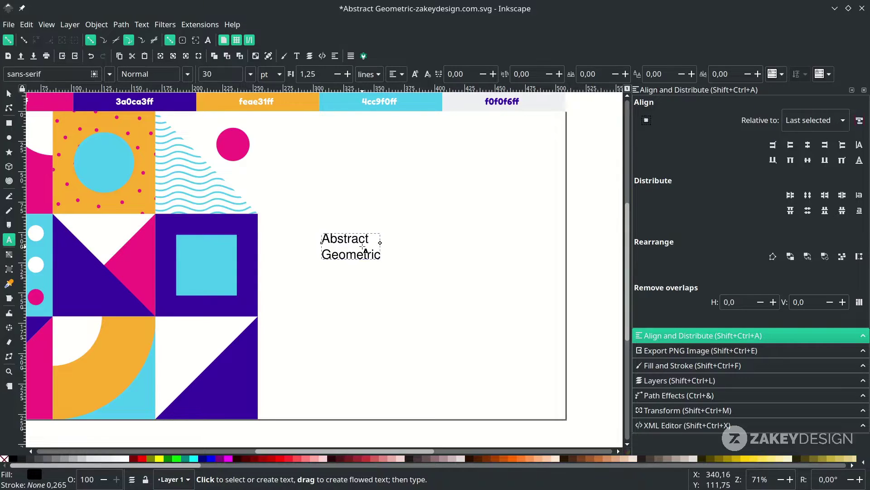
# Set the whole title's font to Abril Fatface
pyautogui.hotkey('ctrl', 'a')
pyautogui.tripleClick(54, 73)
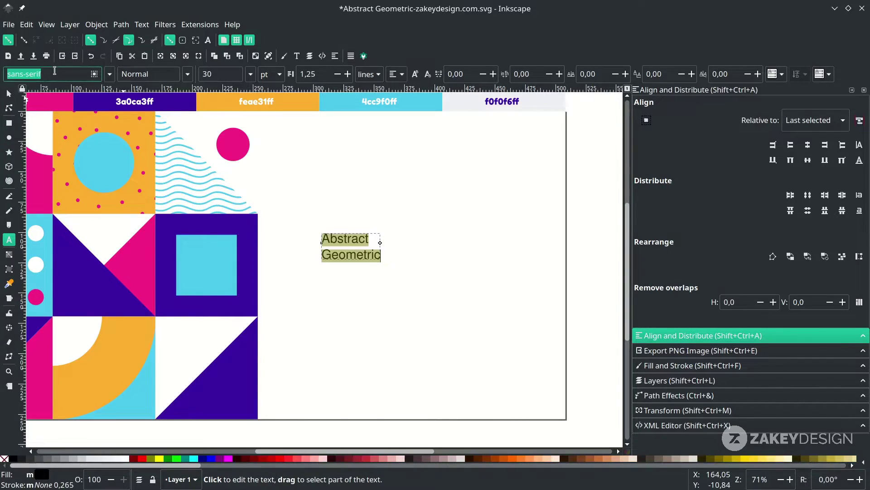
pyautogui.write('ab')
pyautogui.click(26, 90)
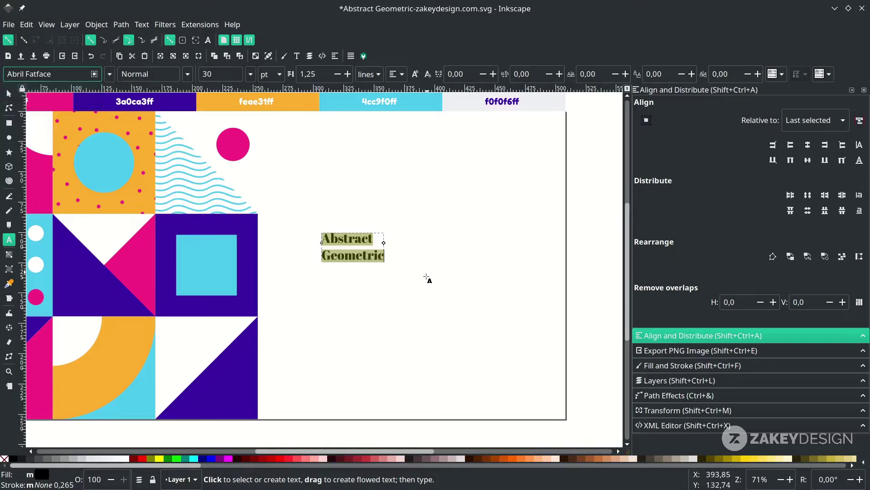
# Enlarge the title to about 182 mm wide and position it in the blank area beside the grid
pyautogui.press('F1')
pyautogui.moveTo(389, 263); pyautogui.dragTo(533, 311)
pyautogui.moveTo(444, 303); pyautogui.dragTo(444, 297)
pyautogui.moveTo(511, 311); pyautogui.dragTo(525, 318)
pyautogui.moveTo(473, 301); pyautogui.dragTo(476, 300)
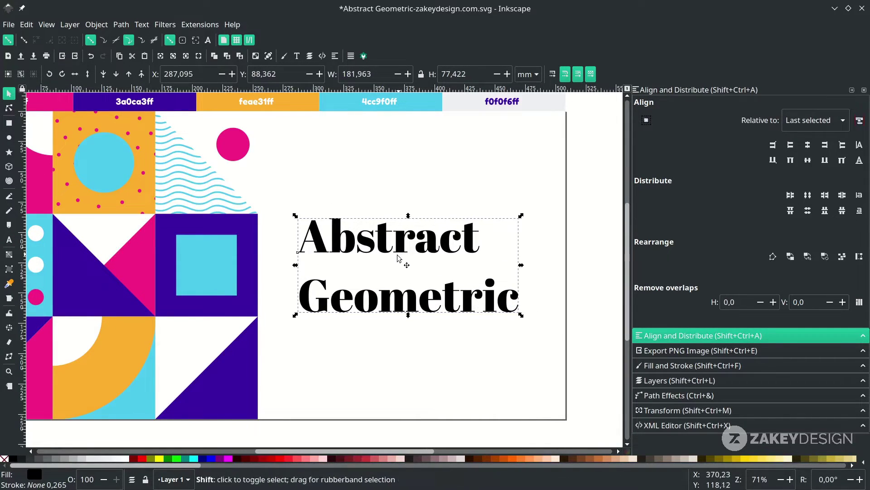
# Reduce the title's line spacing so its two lines sit close together
pyautogui.press('t')
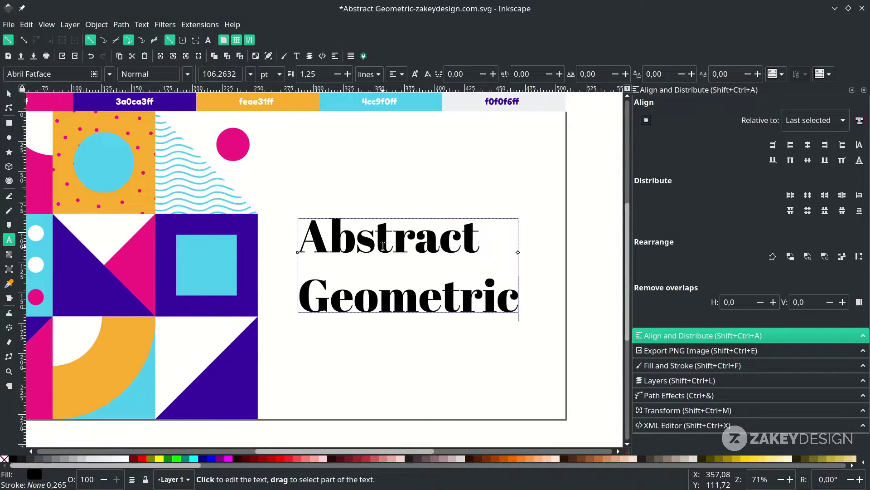
pyautogui.hotkey('ctrl', 'a')
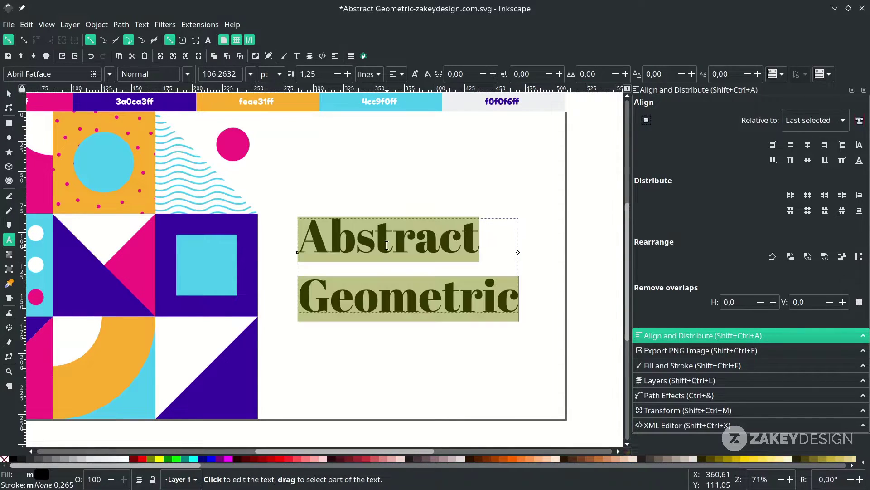
pyautogui.click(337, 74)
pyautogui.click(338, 74)
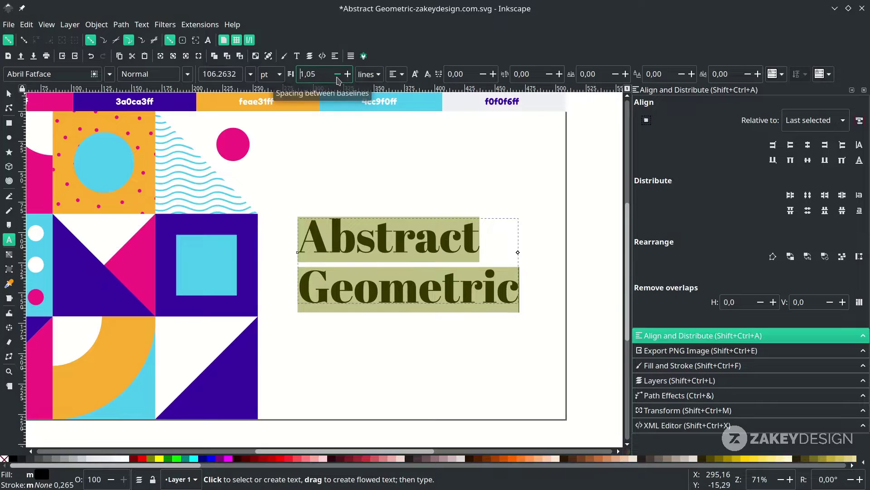
pyautogui.click(337, 74)
pyautogui.click(337, 74)
pyautogui.click(337, 74)
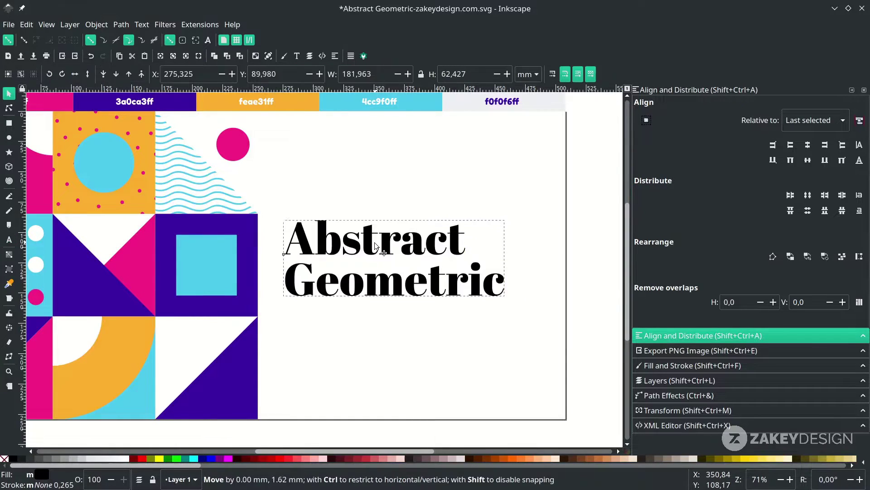
# Move the title closer to the grid and slightly higher, and recolour it dark blue sampled from the middle-right square
pyautogui.moveTo(375, 244); pyautogui.dragTo(359, 244)
pyautogui.press('d')
pyautogui.click(254, 233)
pyautogui.moveTo(358, 242); pyautogui.dragTo(358, 231)
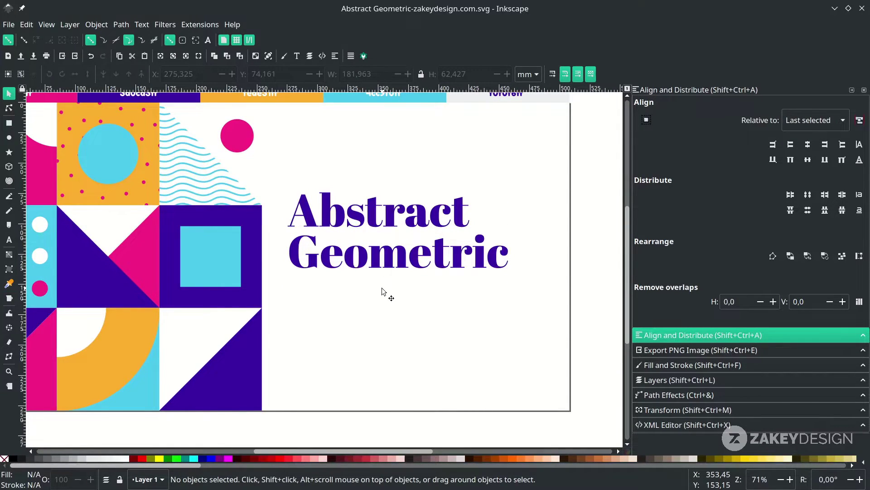
# Generate Lorem ipsum text with 2 paragraphs and 2 sentences per paragraph using the text extension
pyautogui.click(200, 24)
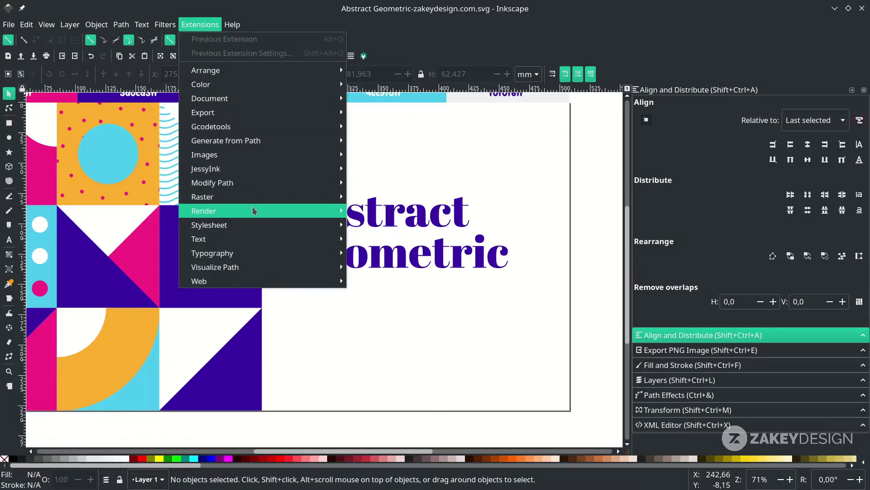
pyautogui.moveTo(349, 244)
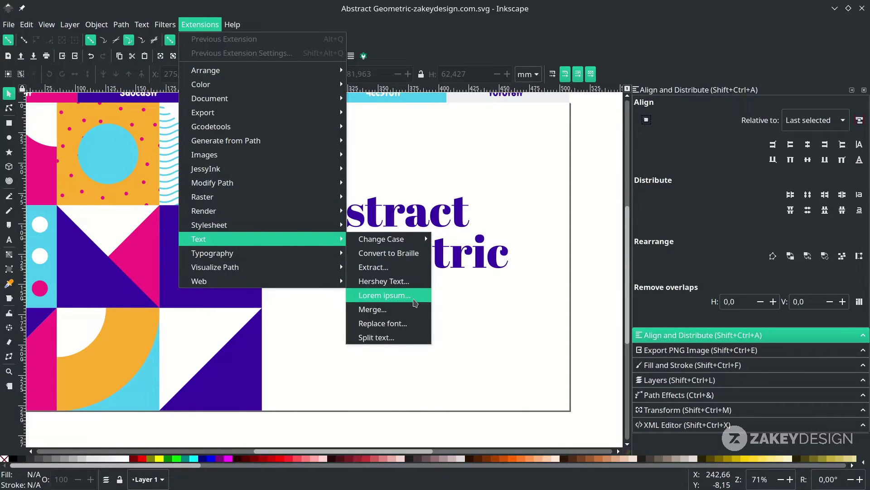
pyautogui.click(413, 298)
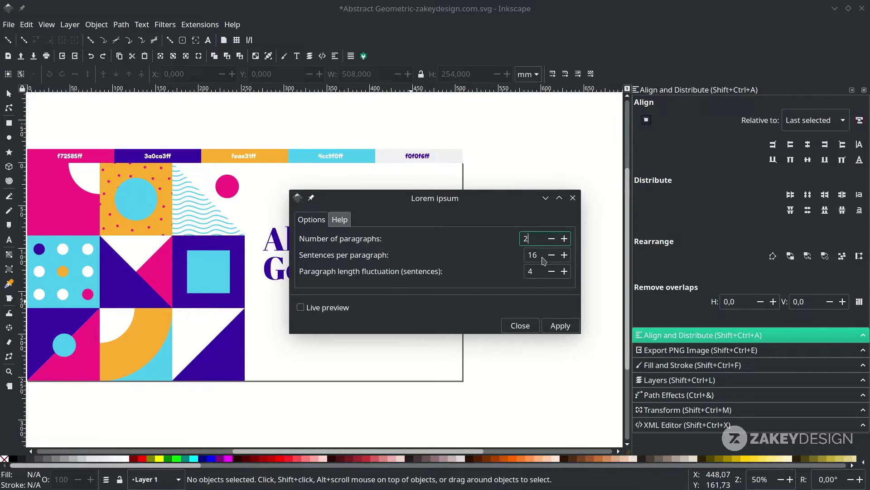
pyautogui.press('Tab')
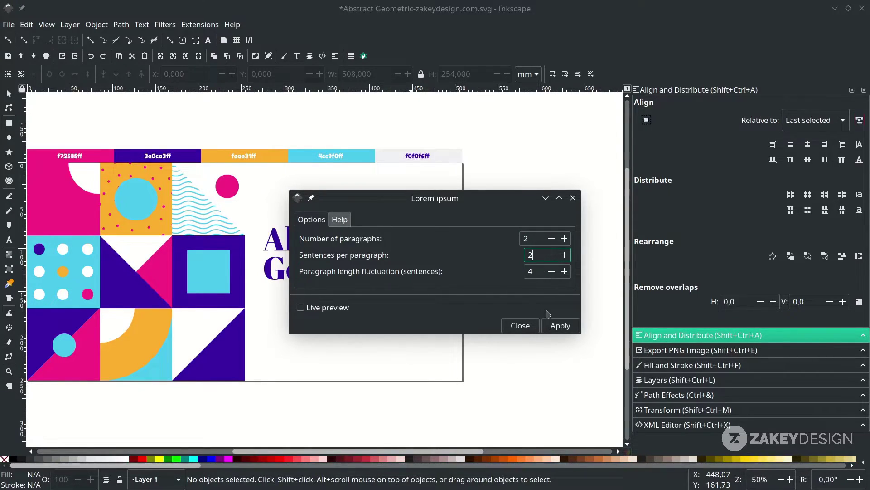
pyautogui.click(550, 326)
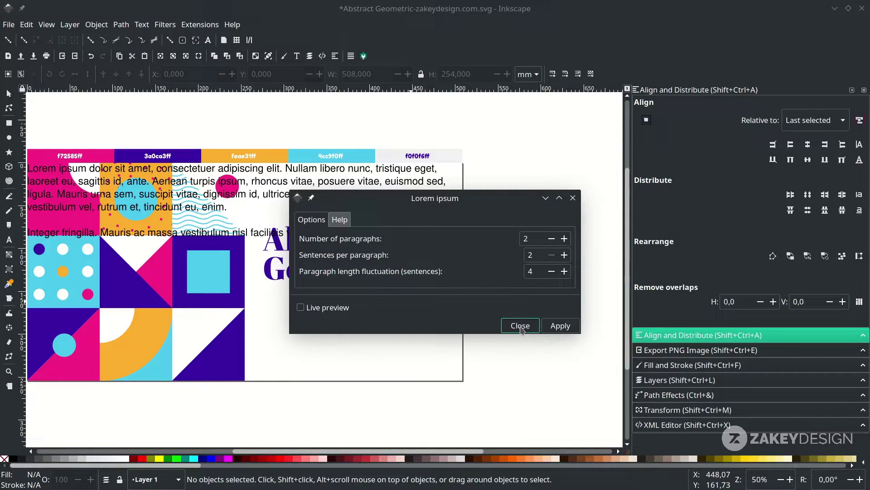
pyautogui.click(520, 325)
# Move the Lorem ipsum text block off the pattern to just below the "Abstract Geometric" title
pyautogui.hscroll(-2, 290, 256)
pyautogui.click(378, 185)
pyautogui.moveTo(379, 185); pyautogui.dragTo(556, 303)
pyautogui.hscroll(6, 432, 312)
pyautogui.scroll(-3, 431, 311)
# Delete the placeholder text from "Mauris urna sem" through the end of the last paragraph
pyautogui.doubleClick(441, 311)
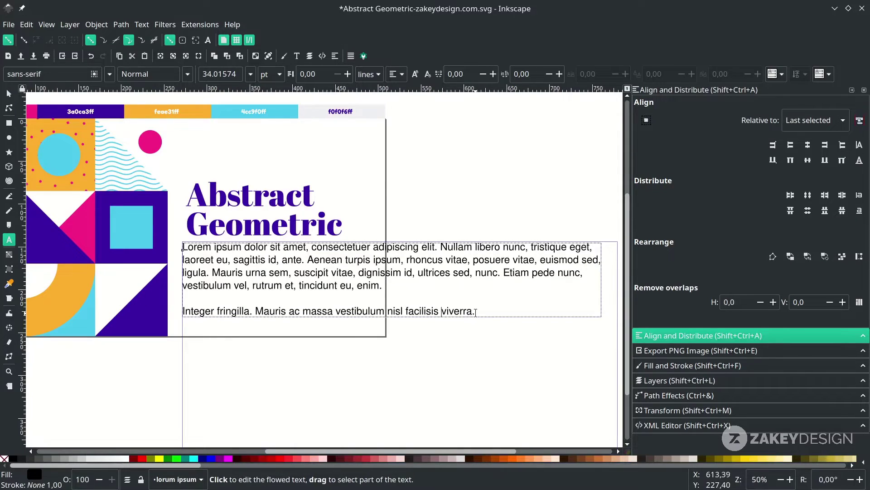
pyautogui.moveTo(475, 312); pyautogui.dragTo(211, 275)
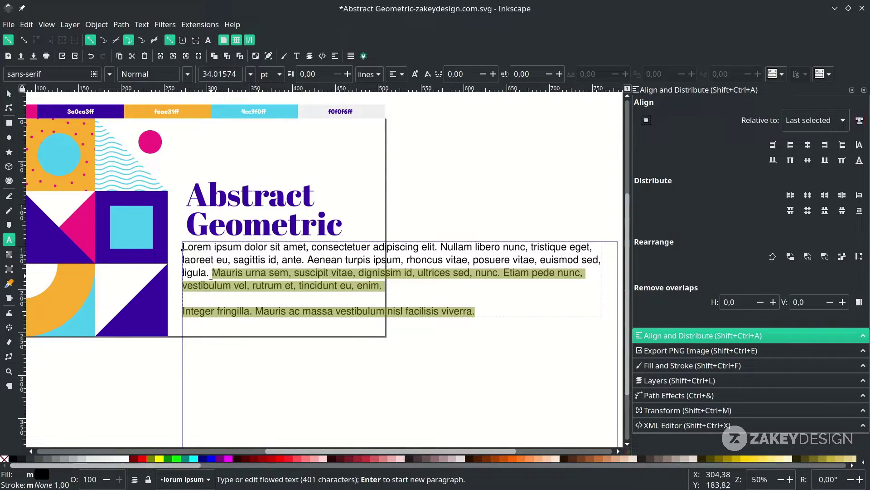
pyautogui.press('BackSpace')
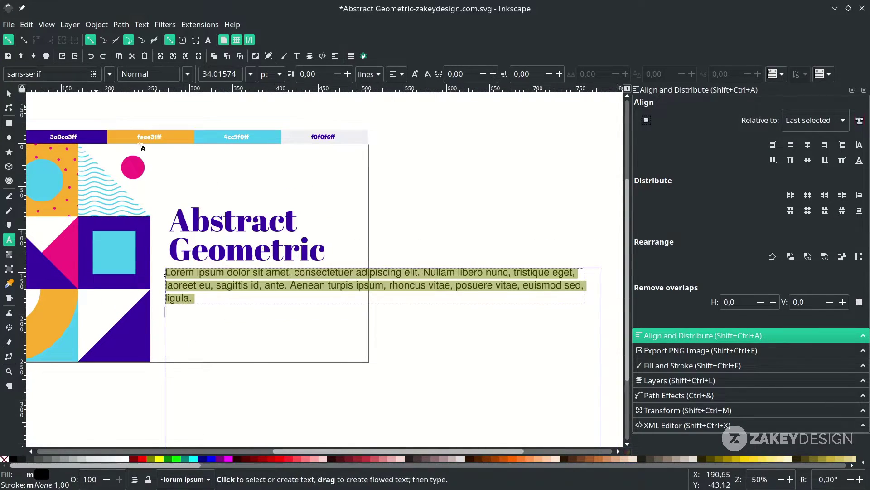
# Set the entire Lorem ipsum paragraph to the Roboto font in the Light style
pyautogui.doubleClick(226, 284)
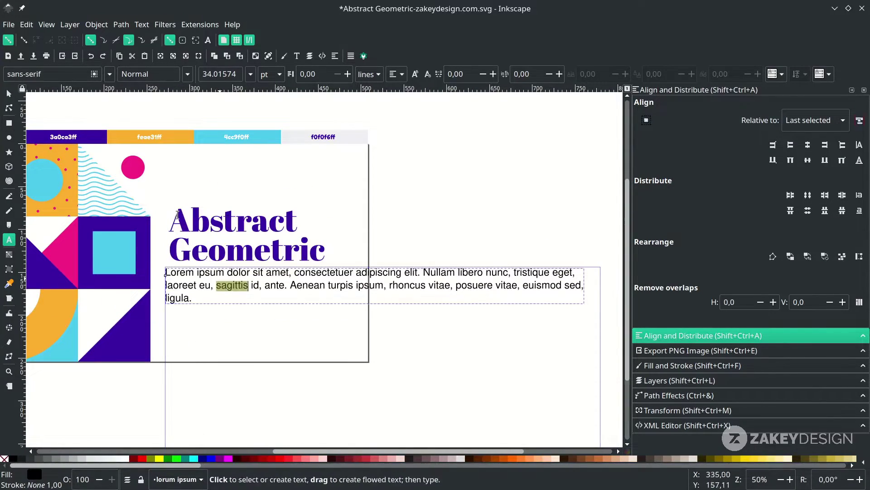
pyautogui.hotkey('ctrl', 'a')
pyautogui.tripleClick(71, 74)
pyautogui.write('robo')
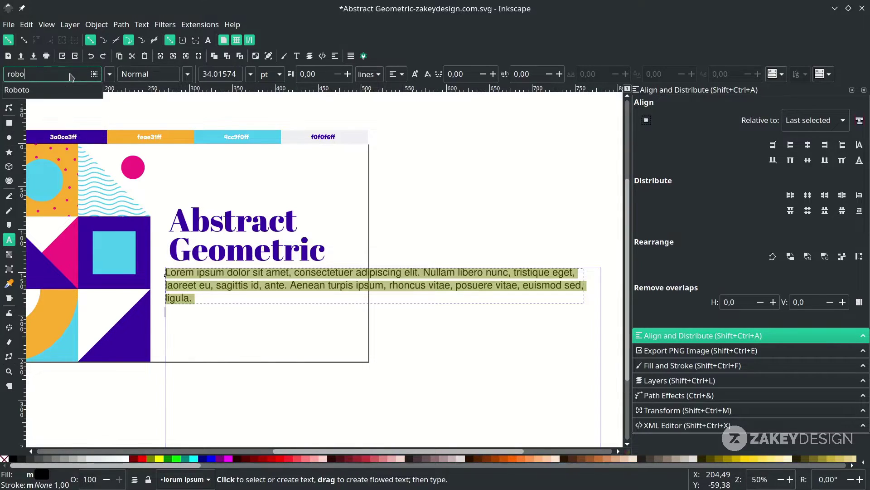
pyautogui.click(63, 93)
pyautogui.click(187, 73)
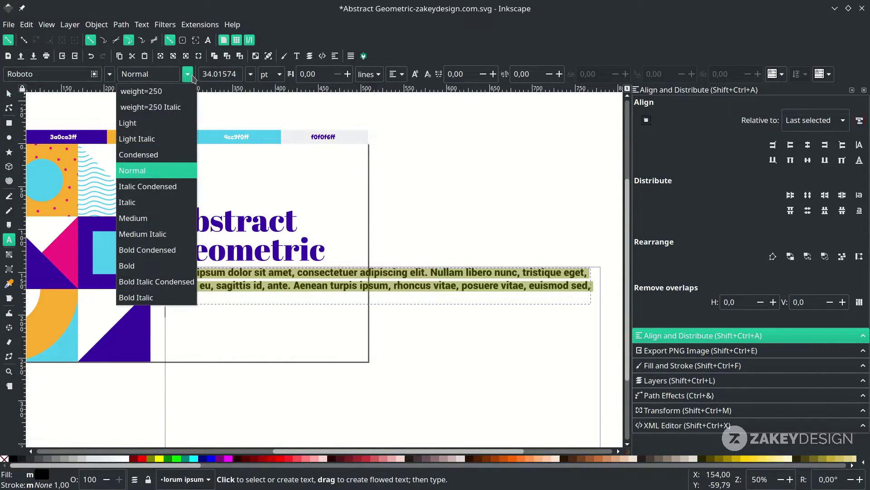
pyautogui.click(170, 128)
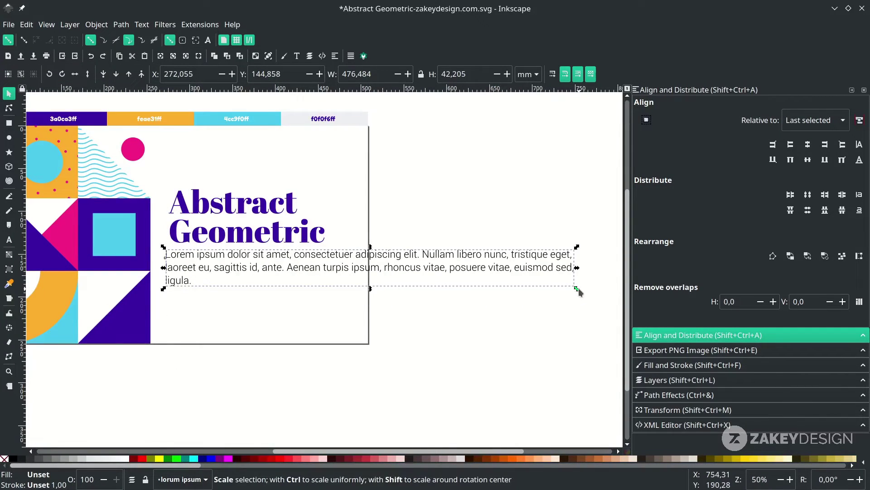
# Shrink the Lorem ipsum paragraph proportionally to about 202 mm wide and place it directly below the "Abstract Geometric" title
pyautogui.moveTo(577, 288); pyautogui.dragTo(532, 282)
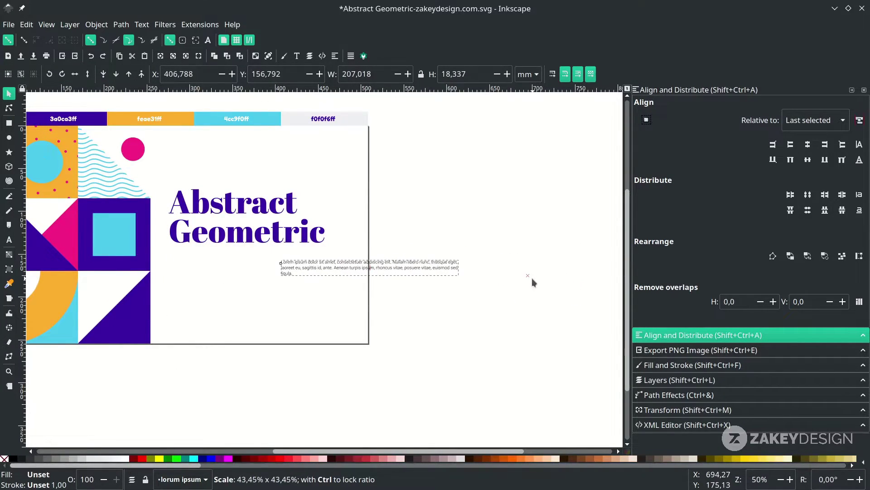
pyautogui.scroll(1, 337, 269)
pyautogui.moveTo(331, 267); pyautogui.dragTo(168, 249)
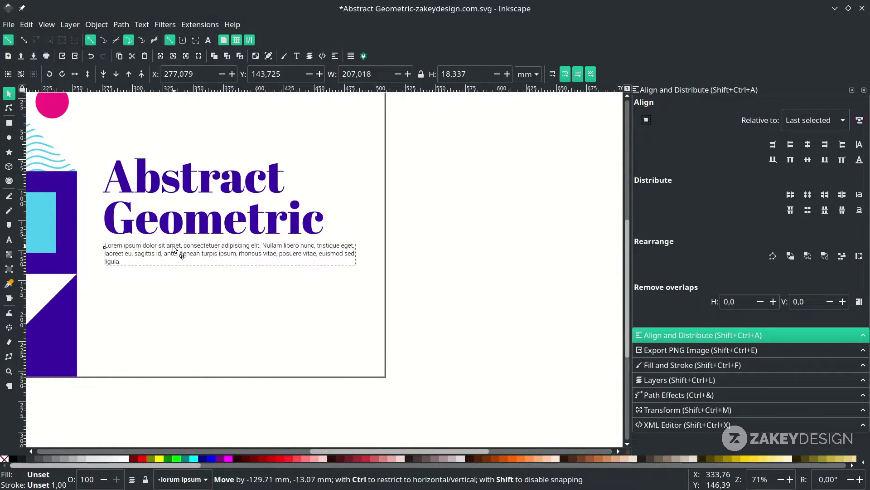
pyautogui.scroll(1, 209, 261)
pyautogui.hscroll(-2, 317, 272)
pyautogui.moveTo(454, 271); pyautogui.dragTo(445, 270)
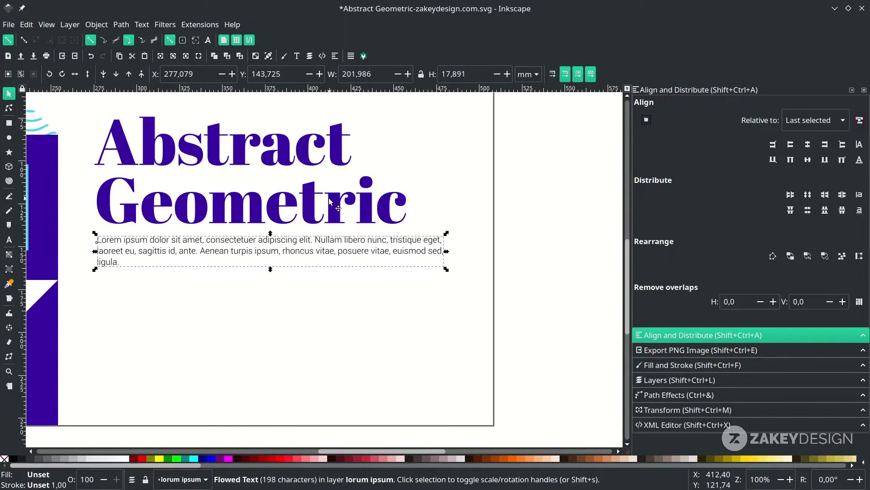
# Enlarge the "Abstract Geometric" title to about 195 mm wide so that it nearly matches the paragraph's width
pyautogui.click(408, 223)
pyautogui.moveTo(408, 220); pyautogui.dragTo(408, 215)
pyautogui.moveTo(426, 227); pyautogui.dragTo(434, 228)
pyautogui.scroll(-1, 461, 263)
pyautogui.click(272, 258)
pyautogui.scroll(1, 260, 274)
# Fill the Lorem ipsum paragraph with the purple picked from the "Abstract Geometric" title
pyautogui.doubleClick(251, 237)
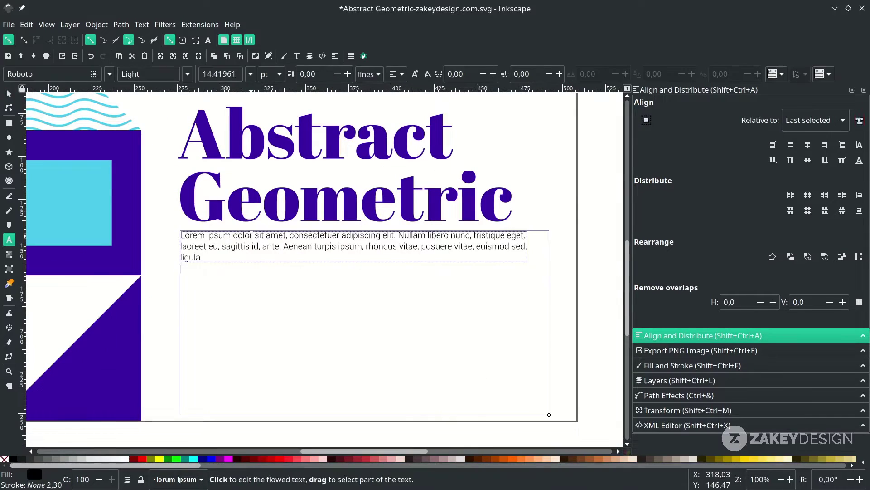
pyautogui.press('F1')
pyautogui.press('d')
pyautogui.click(294, 200)
pyautogui.press('s')
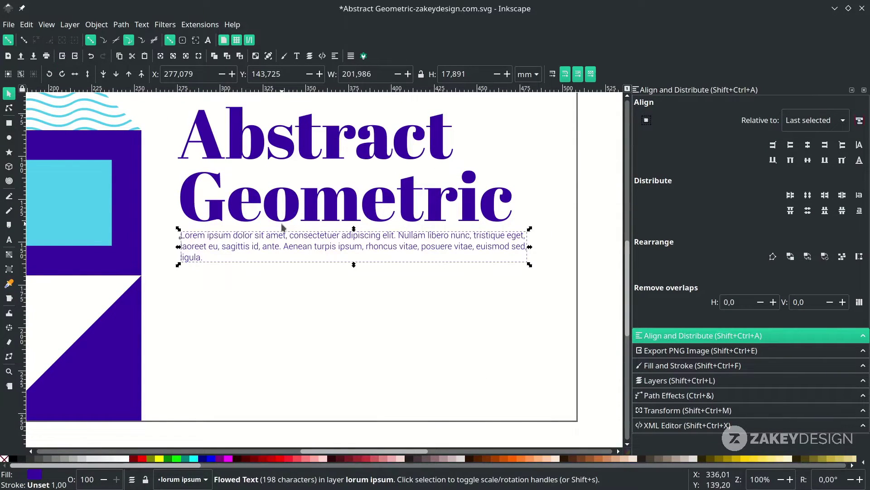
# Add a vertical guide at about 276.5 mm, just touching the left edge of the G in "Geometric"
pyautogui.scroll(-1, 295, 245)
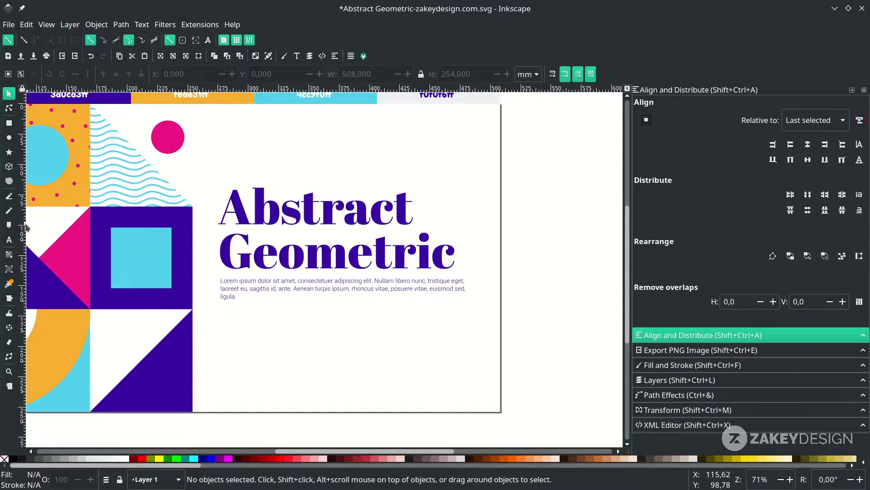
pyautogui.moveTo(23, 226); pyautogui.dragTo(220, 246)
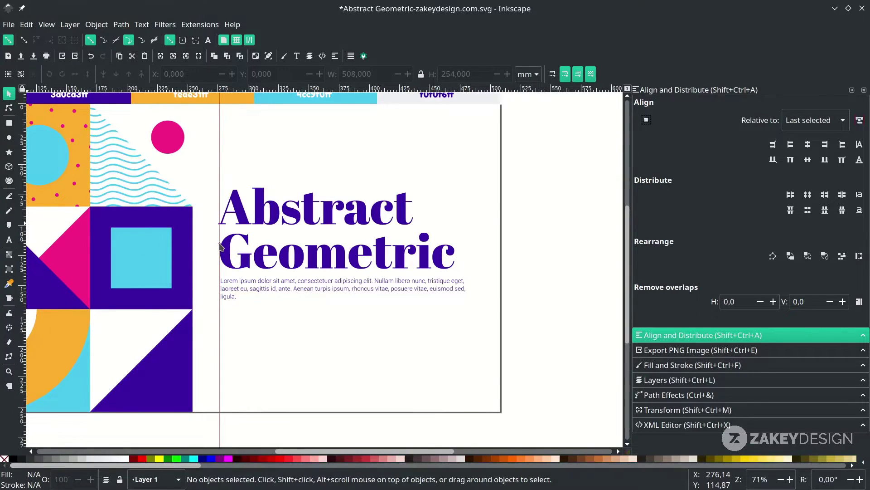
pyautogui.scroll(5, 219, 243)
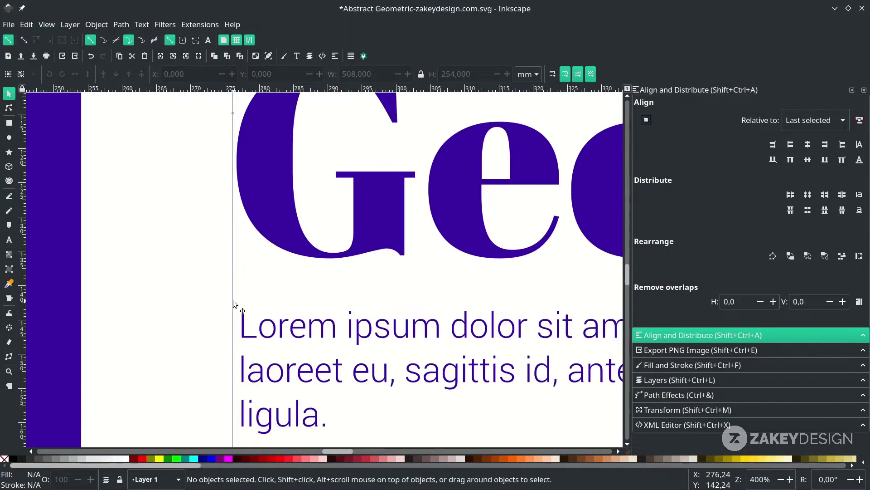
pyautogui.moveTo(233, 300); pyautogui.dragTo(235, 299)
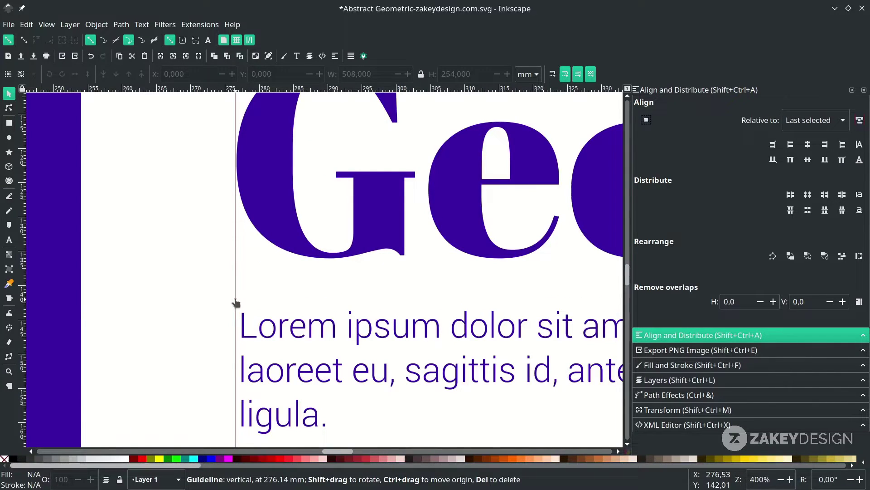
# Align the left edges of the title lettering and the Lorem ipsum paragraph to the vertical guide
pyautogui.click(278, 217)
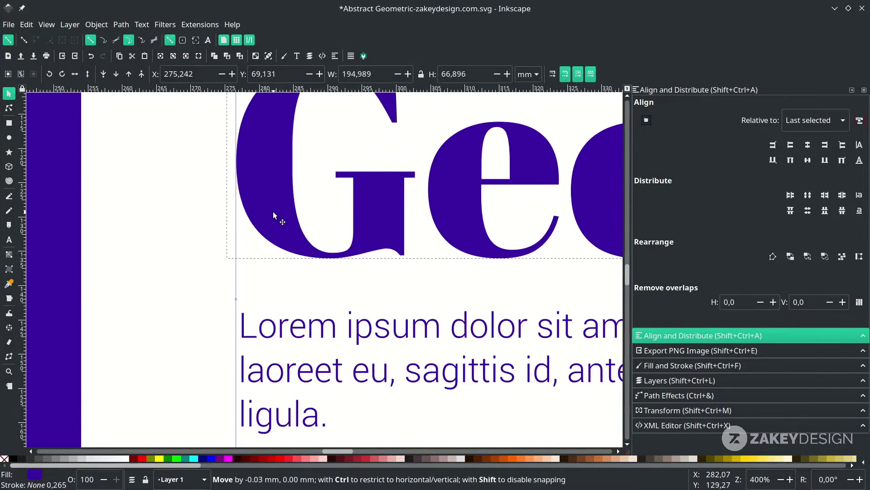
pyautogui.moveTo(343, 331); pyautogui.dragTo(334, 330)
pyautogui.scroll(-2, 326, 330)
pyautogui.scroll(-2, 368, 259)
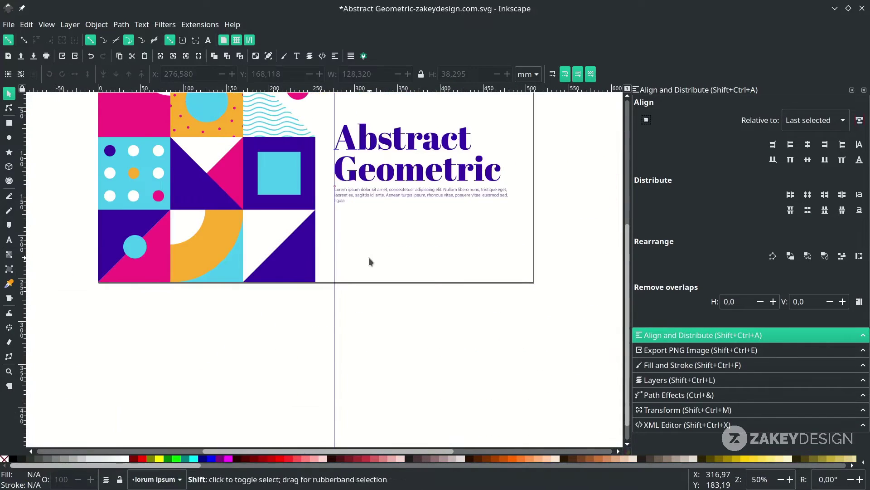
# Draw a rectangle about 51 × 17 mm below the Lorem ipsum paragraph, starting at the vertical guide
pyautogui.scroll(4, 383, 301)
pyautogui.hscroll(2, 363, 302)
pyautogui.scroll(1, 341, 303)
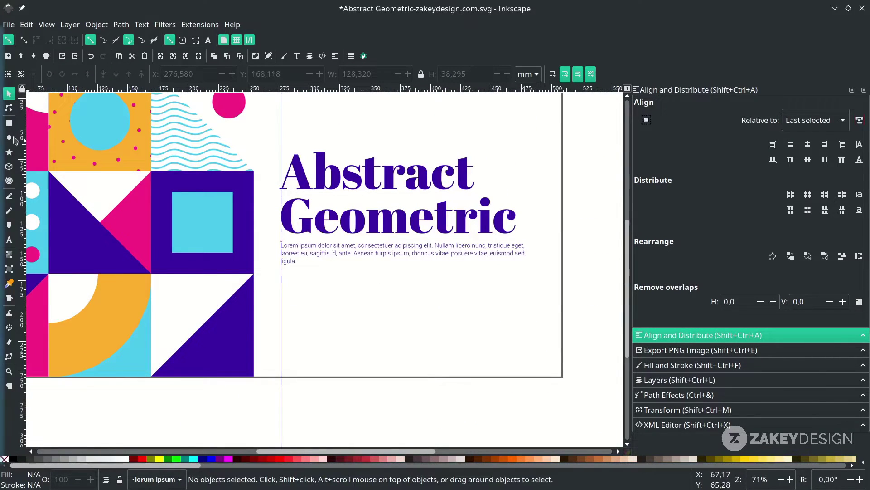
pyautogui.click(8, 123)
pyautogui.scroll(2, 286, 234)
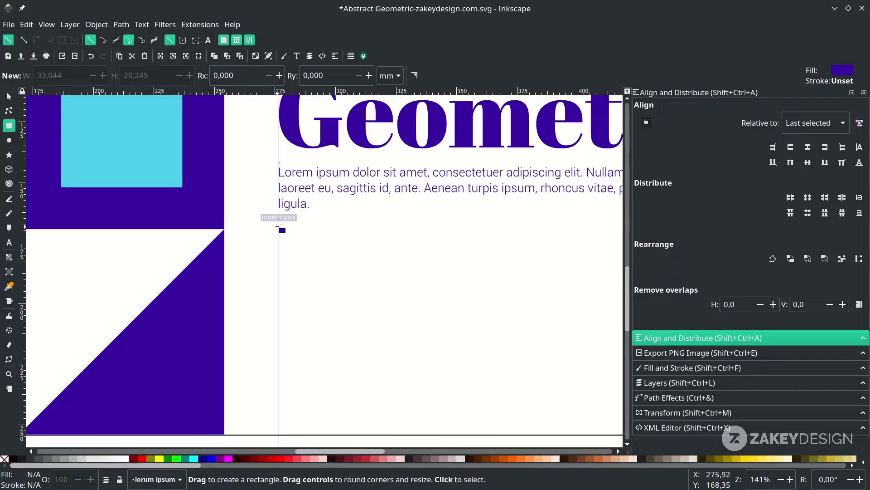
pyautogui.moveTo(278, 226); pyautogui.dragTo(402, 267)
pyautogui.scroll(1, 402, 266)
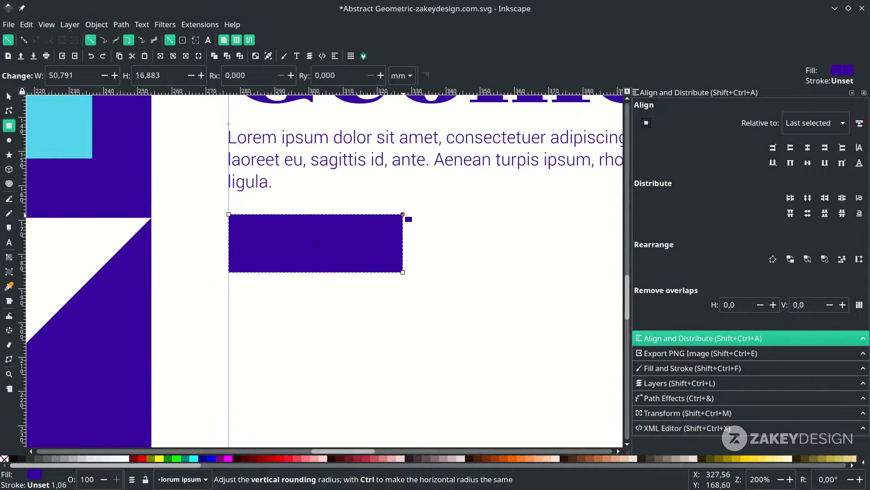
# Round the rectangle's corners fully into a pill shape and widen it to about 59 mm
pyautogui.moveTo(402, 214); pyautogui.dragTo(399, 252)
pyautogui.hscroll(2, 363, 266)
pyautogui.press('s')
pyautogui.scroll(-3, 322, 294)
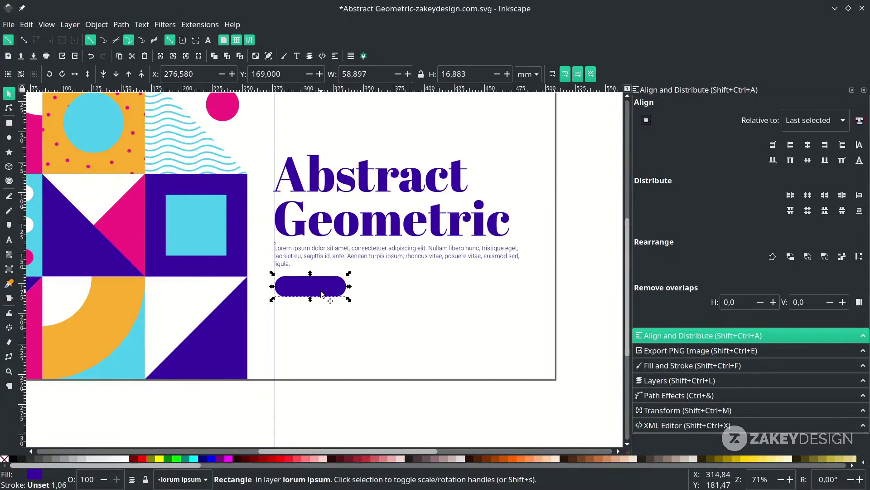
# Fill the pill-shaped button with the pink picked from the circle in the pattern
pyautogui.scroll(2, 322, 293)
pyautogui.press('d')
pyautogui.click(227, 140)
pyautogui.scroll(-4, 279, 322)
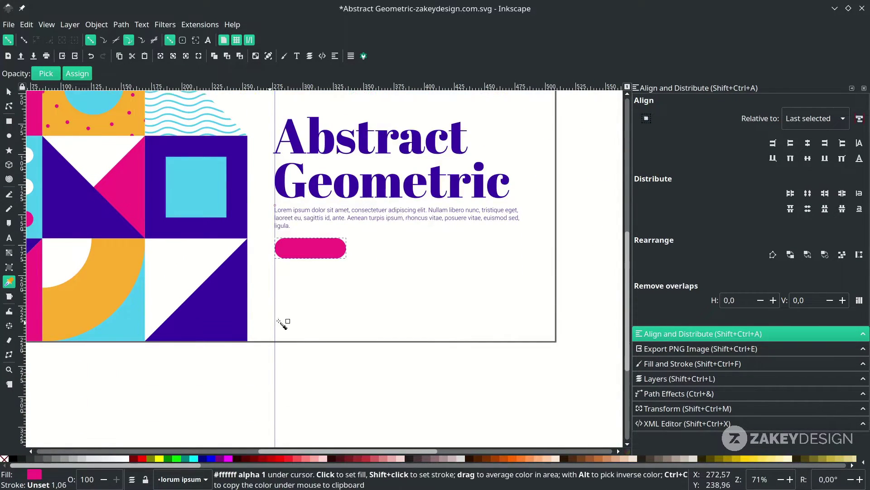
pyautogui.press('s')
pyautogui.click(370, 404)
# Add the text "START NOW" over the pink pill
pyautogui.scroll(3, 311, 229)
pyautogui.write('t')
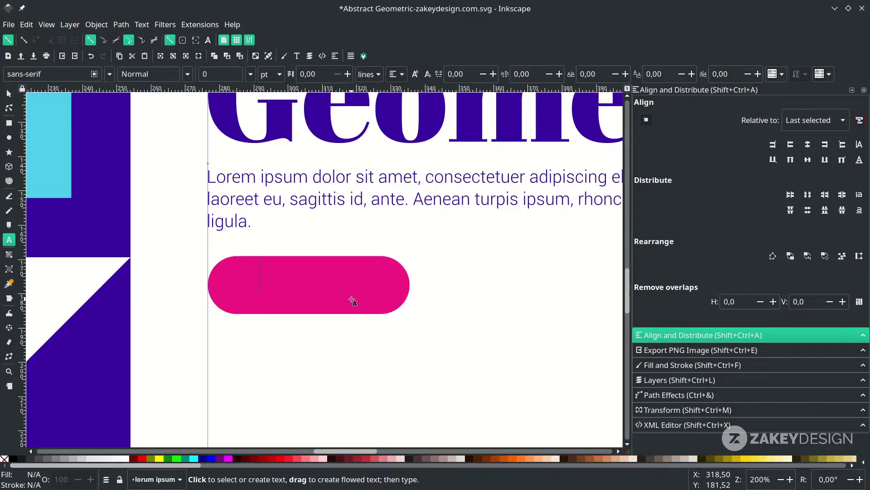
pyautogui.write('START NOW')
# Style the "START NOW" text as bold white Roboto and shrink it to fit inside the pink pill
pyautogui.hotkey('ctrl', 'a')
pyautogui.click(43, 75)
pyautogui.write('ROBO')
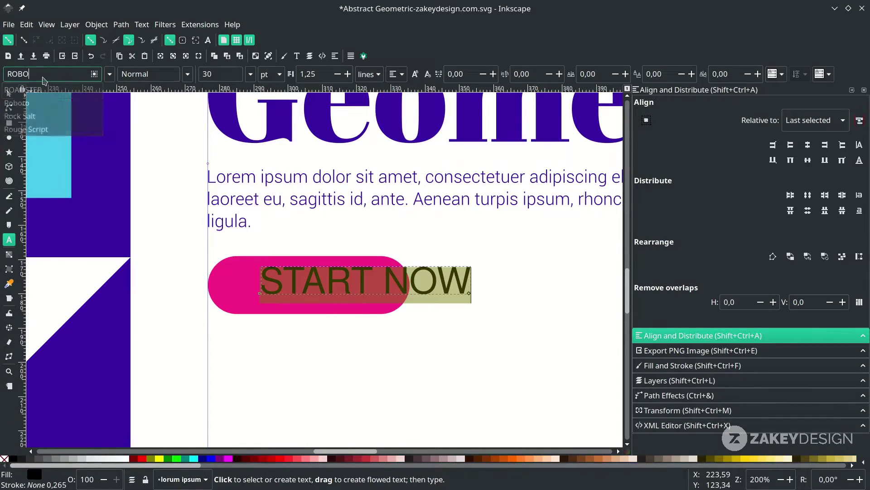
pyautogui.click(42, 90)
pyautogui.hotkey('ctrl', 'b')
pyautogui.press('F1')
pyautogui.moveTo(426, 284); pyautogui.dragTo(358, 302)
pyautogui.hscroll(2, 338, 200)
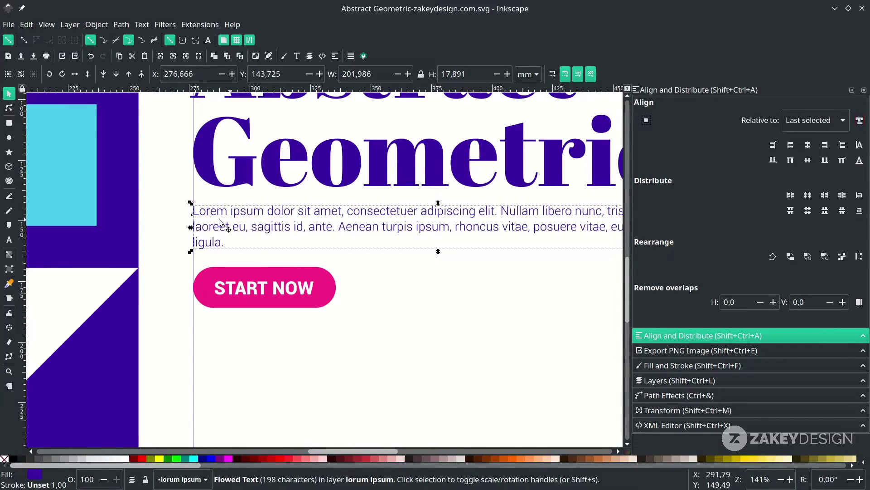
# Match the "START NOW" text's font size to the Lorem ipsum paragraph's size of about 14.42 pt
pyautogui.doubleClick(280, 212)
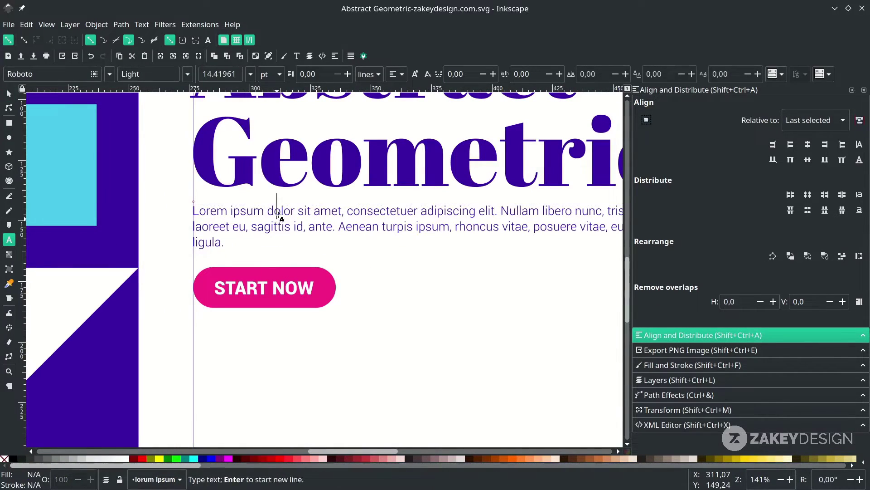
pyautogui.click(235, 75)
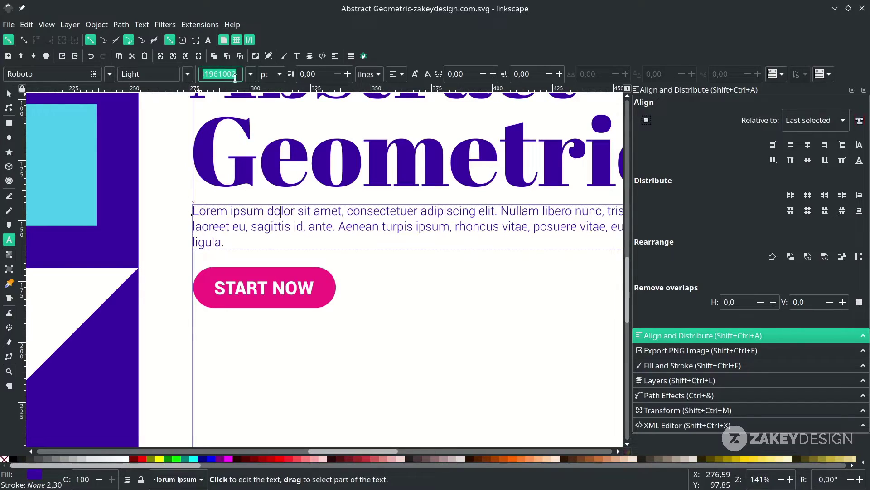
pyautogui.press('F1')
pyautogui.doubleClick(268, 289)
pyautogui.click(271, 287)
pyautogui.hotkey('ctrl', 'a')
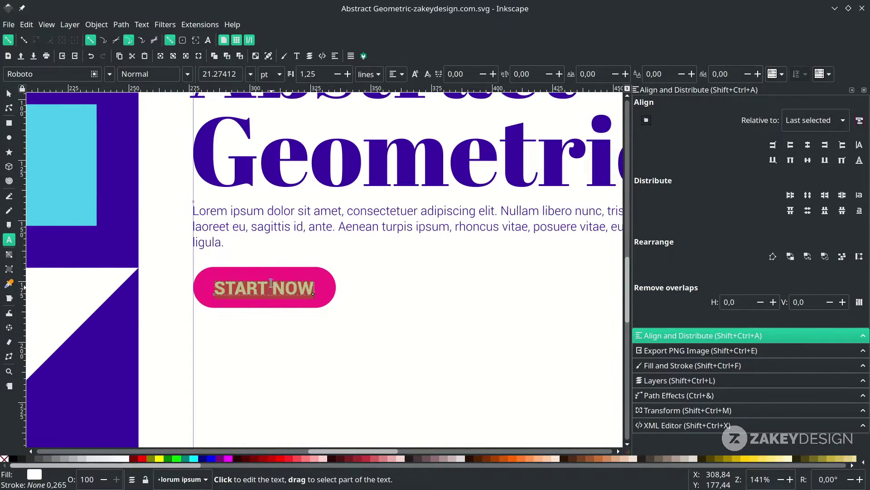
pyautogui.click(229, 78)
pyautogui.hotkey('ctrl', 'a')
pyautogui.write('14.41551')
pyautogui.press('Return')
pyautogui.press('F1')
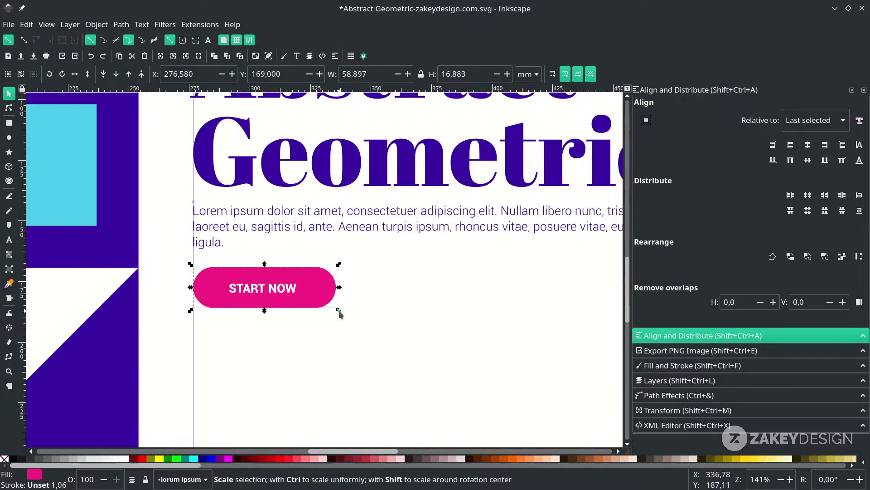
# Shrink the pink pill to about 45 × 13 mm and centre the "START NOW" text on it horizontally and vertically
pyautogui.moveTo(339, 311); pyautogui.dragTo(322, 306)
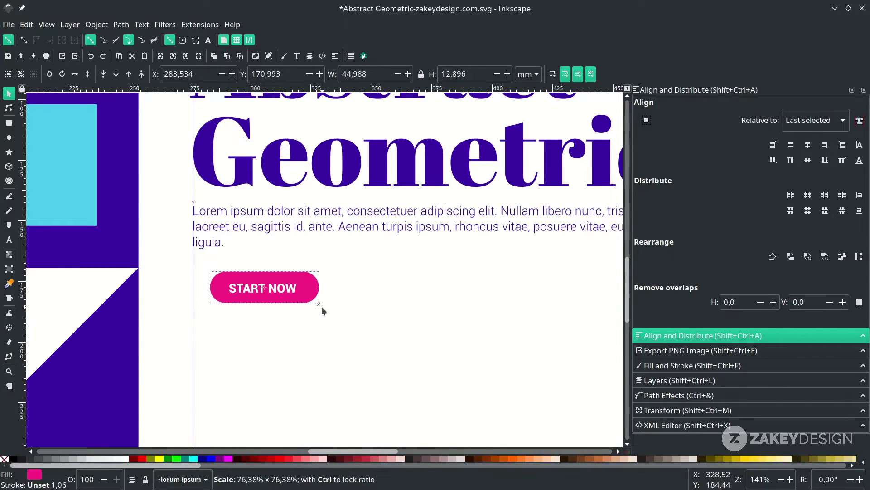
pyautogui.click(299, 289)
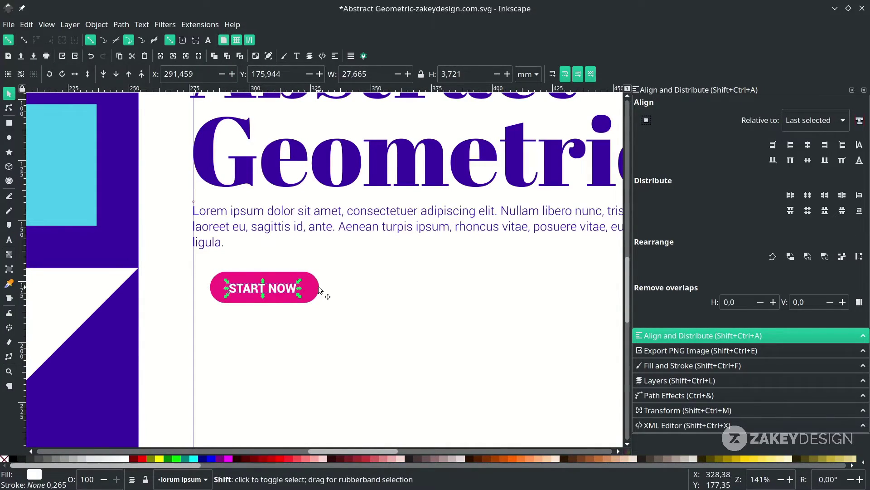
pyautogui.keyDown('shift'); pyautogui.click(317, 292); pyautogui.keyUp('shift')
pyautogui.click(807, 145)
pyautogui.click(808, 160)
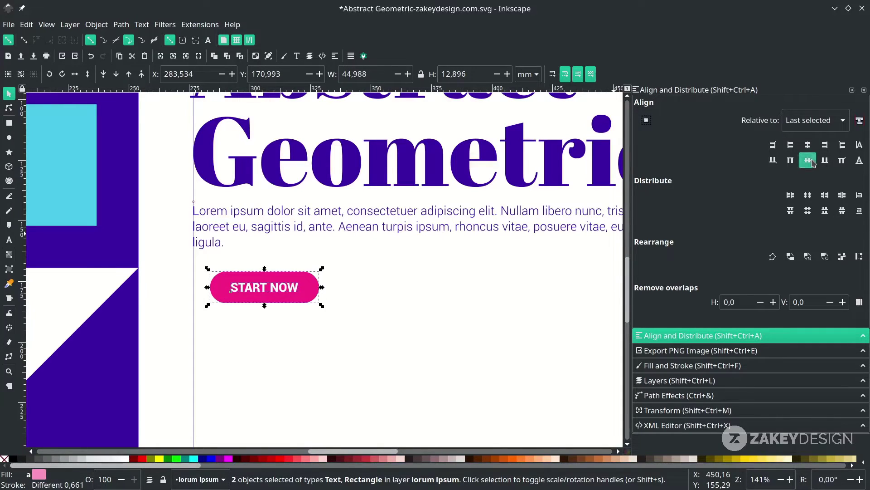
pyautogui.click(420, 335)
# Move the pill and its "START NOW" text together so the pill's left edge sits on the vertical guide below the paragraph
pyautogui.moveTo(355, 327); pyautogui.dragTo(193, 255)
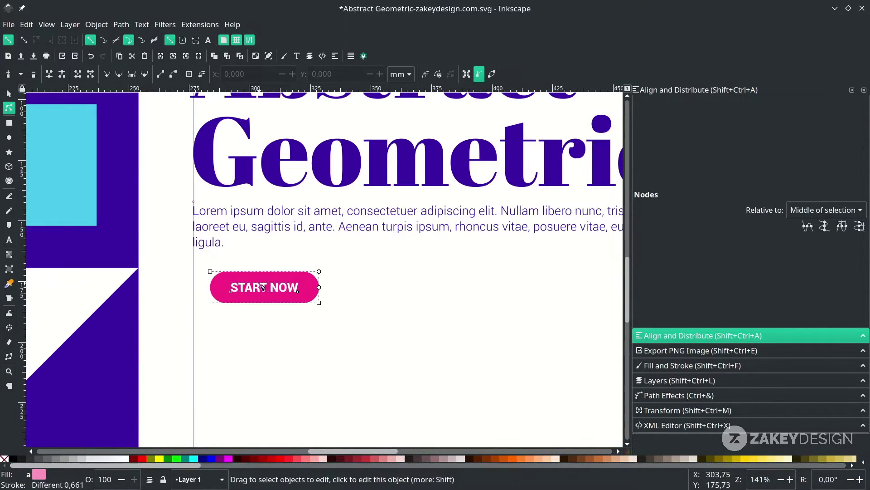
pyautogui.moveTo(265, 296); pyautogui.dragTo(249, 290)
pyautogui.scroll(-2, 249, 289)
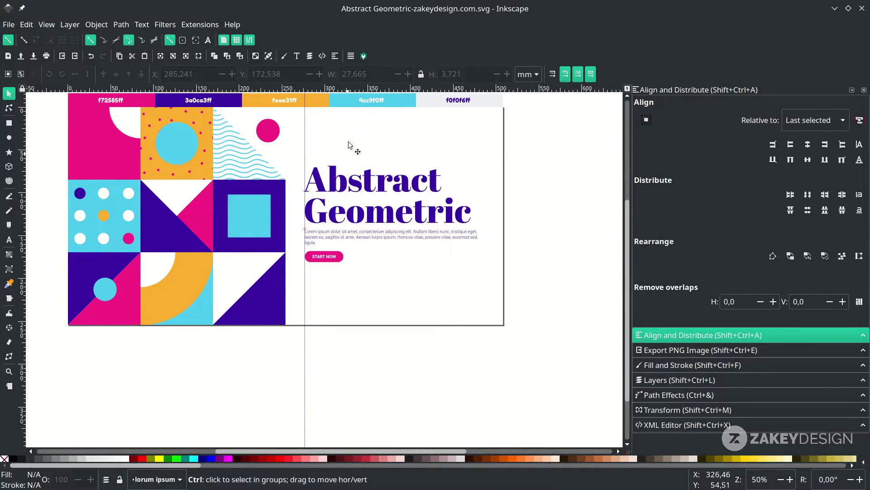
# Add a horizontal guide about level with the pink circle's centre and place the text "HOME" on it
pyautogui.scroll(5, 348, 129)
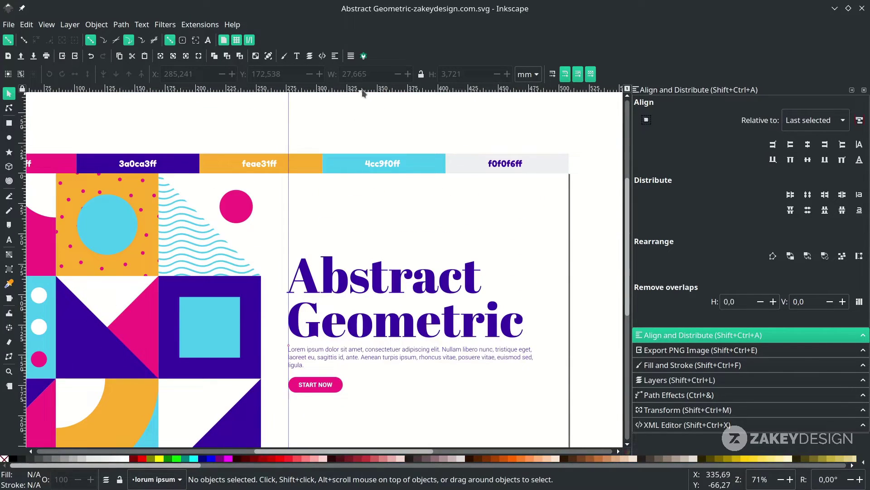
pyautogui.moveTo(363, 93); pyautogui.dragTo(343, 208)
pyautogui.write('1')
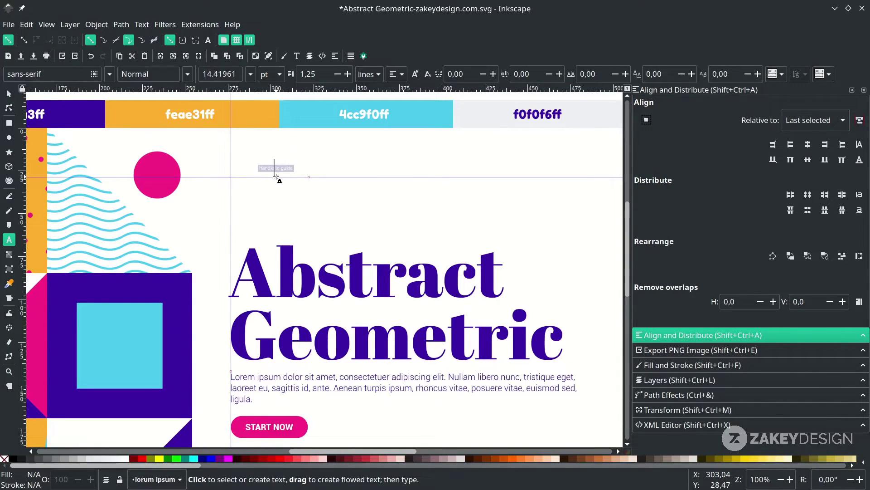
pyautogui.write('tHQ')
pyautogui.press('F1')
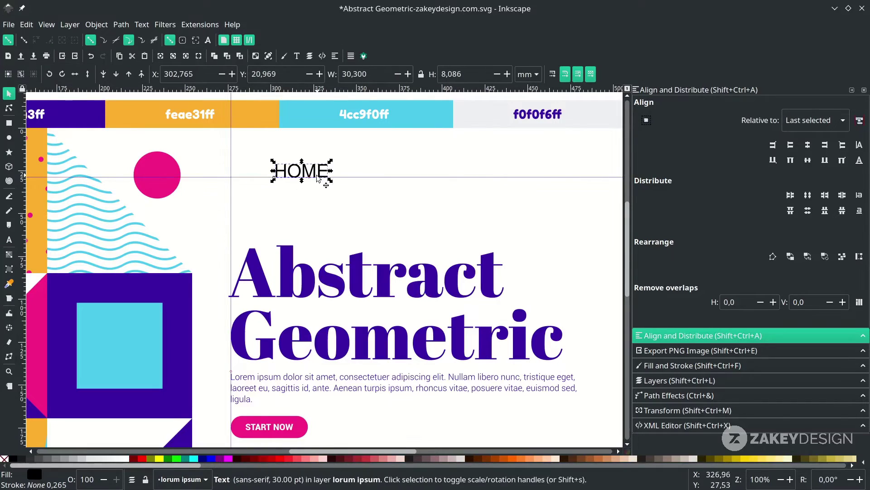
# Shrink the "HOME" text to about 20.5 pt and place it where the vertical and horizontal guides cross
pyautogui.moveTo(330, 180); pyautogui.dragTo(257, 173)
pyautogui.moveTo(255, 171); pyautogui.dragTo(214, 203)
pyautogui.scroll(2, 249, 170)
pyautogui.scroll(3, 246, 170)
pyautogui.scroll(-2, 214, 203)
# Set the "HOME" text to bold Roboto
pyautogui.press('t')
pyautogui.hotkey('ctrl', 'a')
pyautogui.tripleClick(46, 74)
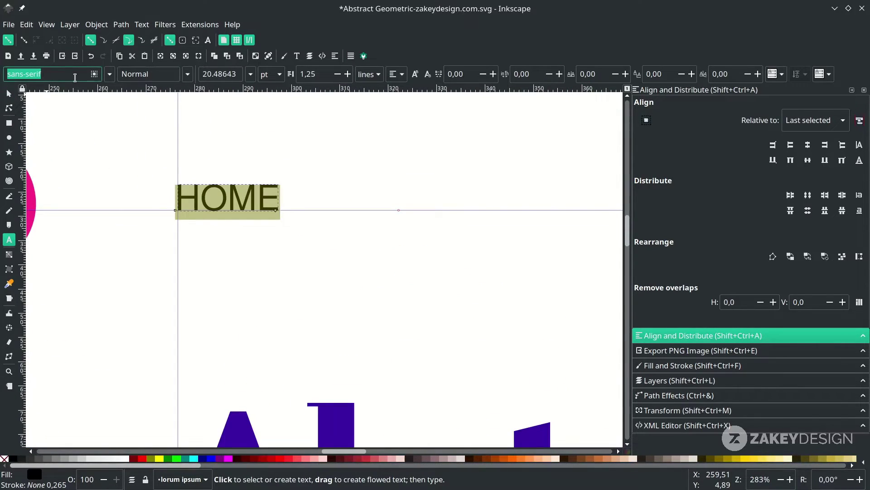
pyautogui.write('ROBO')
pyautogui.click(72, 90)
pyautogui.press('F1')
pyautogui.scroll(-3, 279, 204)
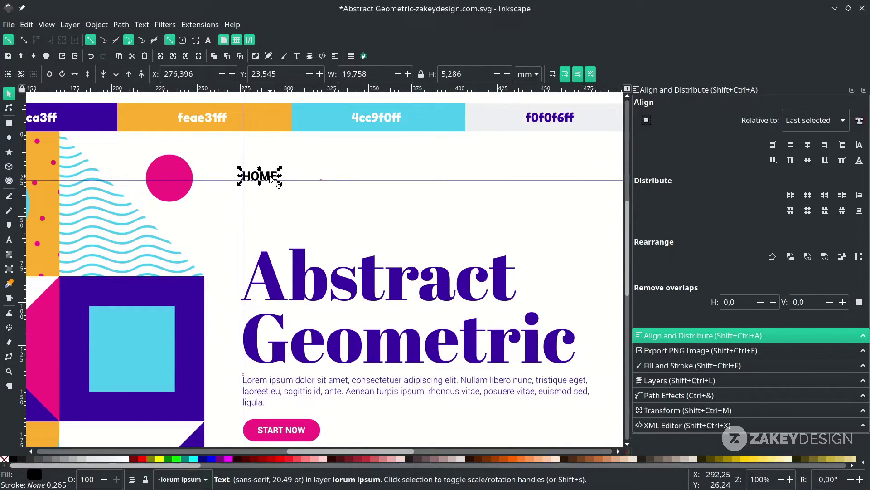
# Duplicate the "HOME" text further right along the horizontal guide and change the copy to "ABOUT"
pyautogui.hotkey('ctrl', 'd')
pyautogui.moveTo(267, 175); pyautogui.dragTo(456, 185)
pyautogui.press('t')
pyautogui.hotkey('ctrl', 'a')
pyautogui.write('ABOUT')
pyautogui.press('F1')
# Create another copy of the menu text to the right of "ABOUT" and change it to "CONTACT US"
pyautogui.hotkey('ctrl', 'd')
pyautogui.press('t')
pyautogui.doubleClick(450, 176)
pyautogui.write('CONTACT')
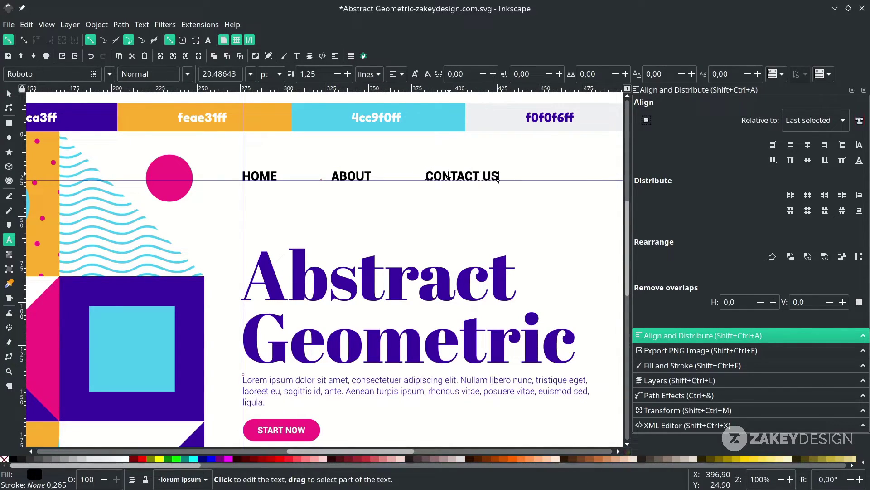
pyautogui.press('F1')
# Fill the HOME, ABOUT and CONTACT US texts with the title's #3a0ca3 colour and save the document
pyautogui.keyDown('shift'); pyautogui.click(338, 177); pyautogui.keyUp('shift')
pyautogui.keyDown('shift'); pyautogui.click(272, 178); pyautogui.keyUp('shift')
pyautogui.press('d')
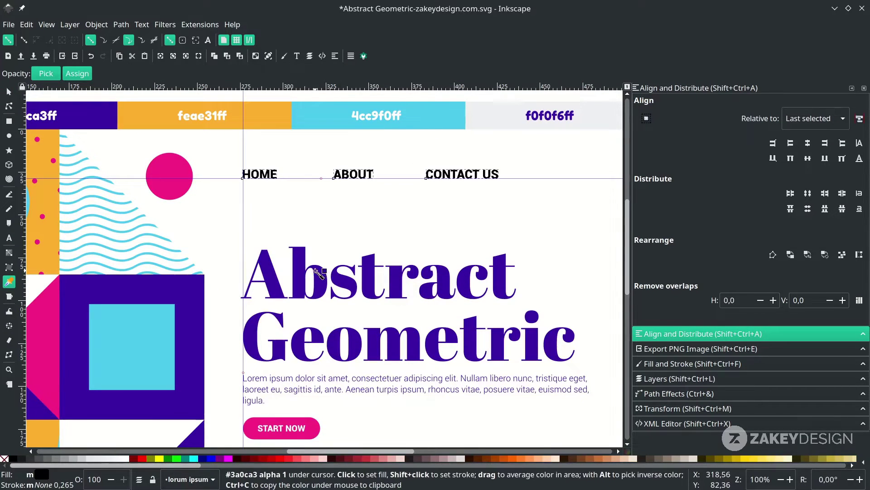
pyautogui.click(319, 272)
pyautogui.press('F1')
pyautogui.scroll(-1, 346, 210)
pyautogui.scroll(4, 358, 151)
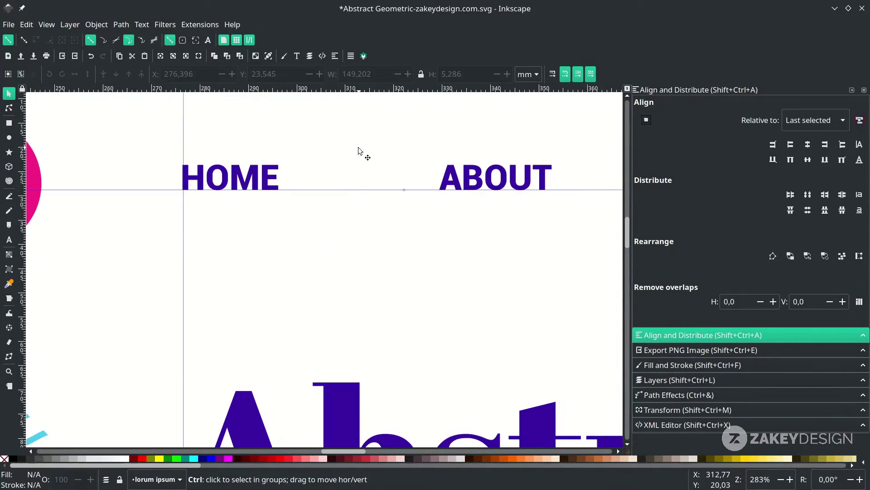
pyautogui.hotkey('ctrl', 's')
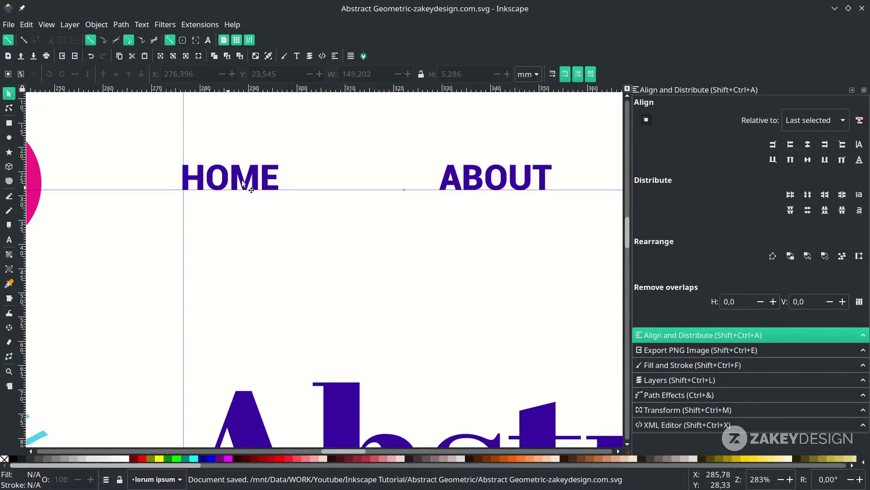
# Draw an underline rectangle about 19.6 mm wide beneath "HOME" and flatten it to about 1.4 mm high
pyautogui.press('r')
pyautogui.scroll(2, 183, 200)
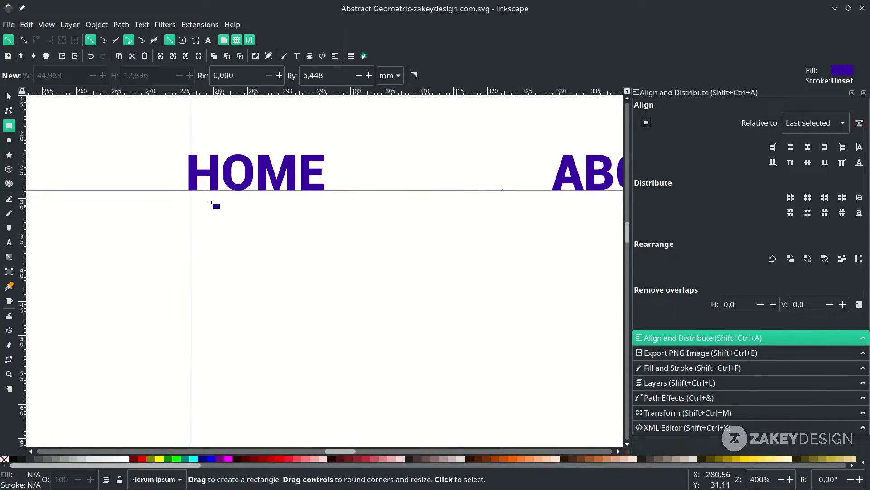
pyautogui.moveTo(182, 199); pyautogui.dragTo(372, 226)
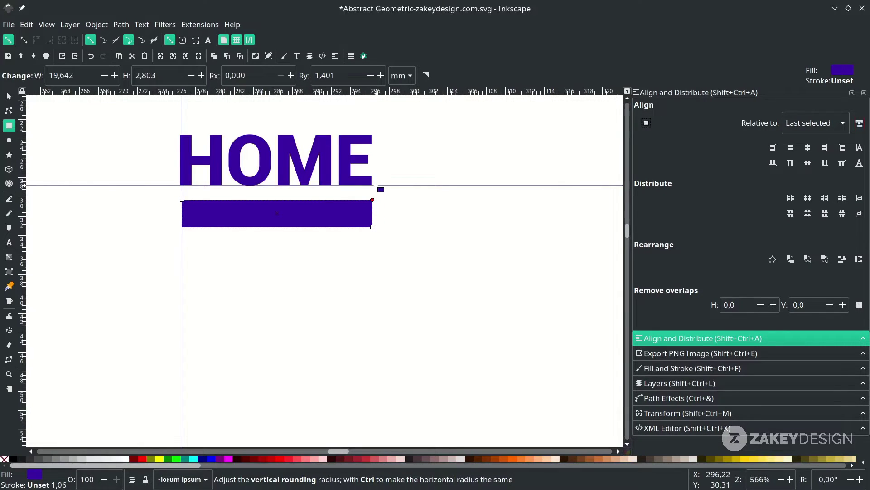
pyautogui.moveTo(376, 186); pyautogui.dragTo(374, 186)
pyautogui.press('s')
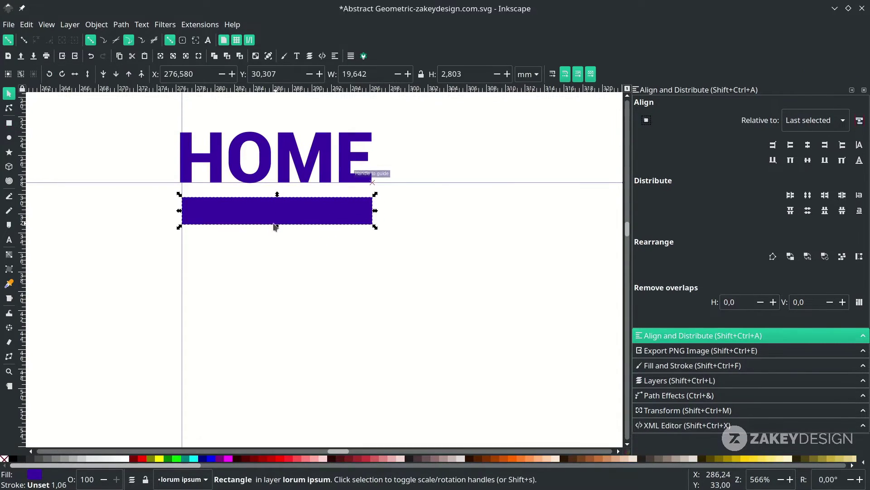
pyautogui.moveTo(278, 226); pyautogui.dragTo(280, 210)
pyautogui.scroll(-2, 287, 205)
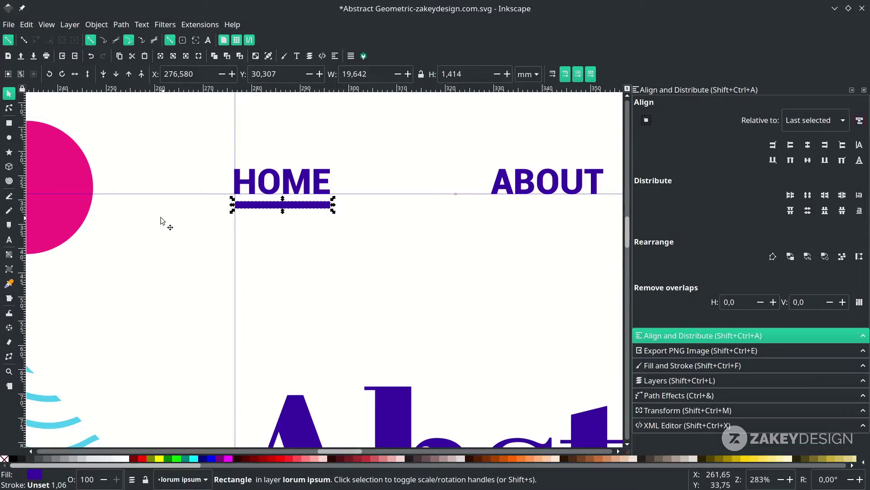
# Fill the underline bar with the circle's pink and lower it slightly beneath "HOME", to Y about 31 mm
pyautogui.press('d')
pyautogui.click(80, 174)
pyautogui.press('s')
pyautogui.scroll(5, 238, 206)
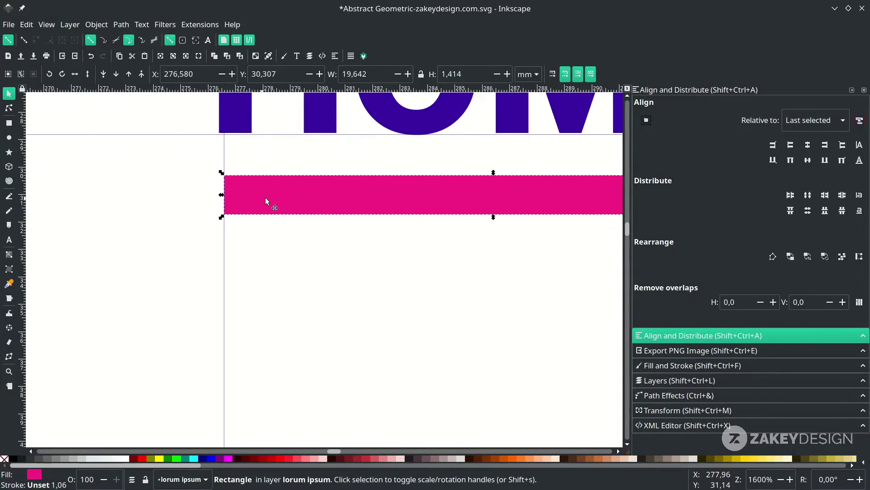
pyautogui.scroll(2, 265, 198)
pyautogui.moveTo(243, 153); pyautogui.dragTo(248, 154)
pyautogui.click(105, 179)
pyautogui.scroll(-8, 105, 179)
pyautogui.scroll(5, 98, 189)
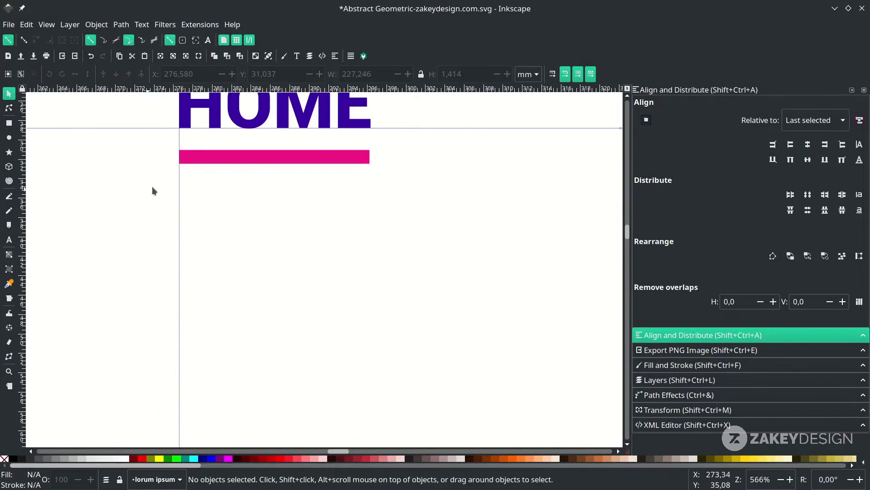
pyautogui.scroll(4, 337, 247)
# Stretch a copy of the pink underline to the page's right edge, making it about 231.5 mm wide
pyautogui.click(351, 231)
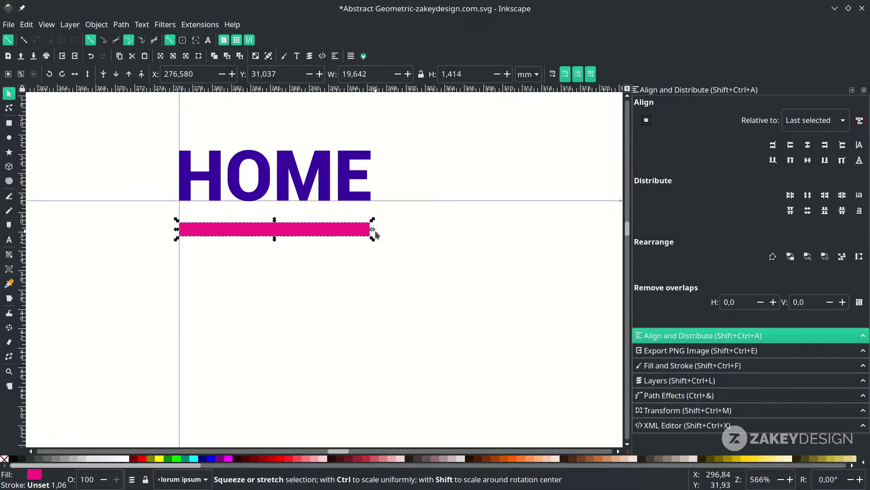
pyautogui.moveTo(375, 232); pyautogui.dragTo(276, 232)
pyautogui.scroll(-4, 227, 255)
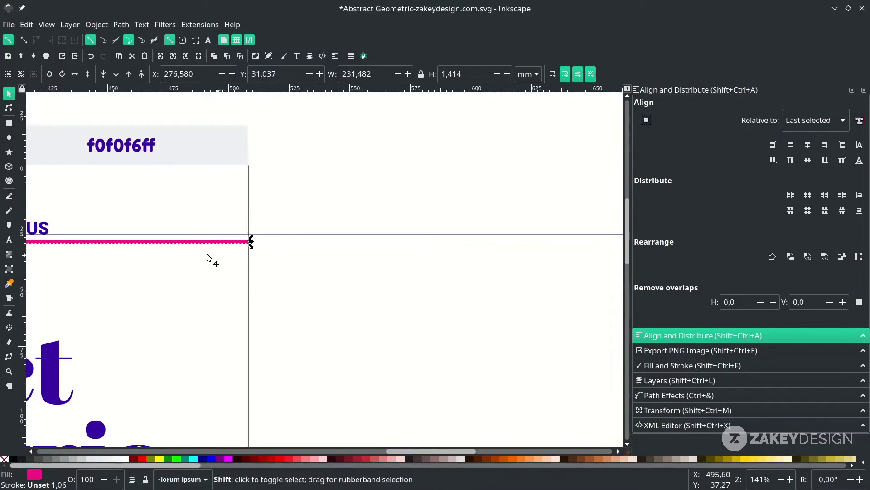
# Fill the long line with the light grey of the f0f0f6ff swatch and lower it behind the pink "HOME" underline
pyautogui.press('d')
pyautogui.click(244, 148)
pyautogui.hscroll(-20, 184, 210)
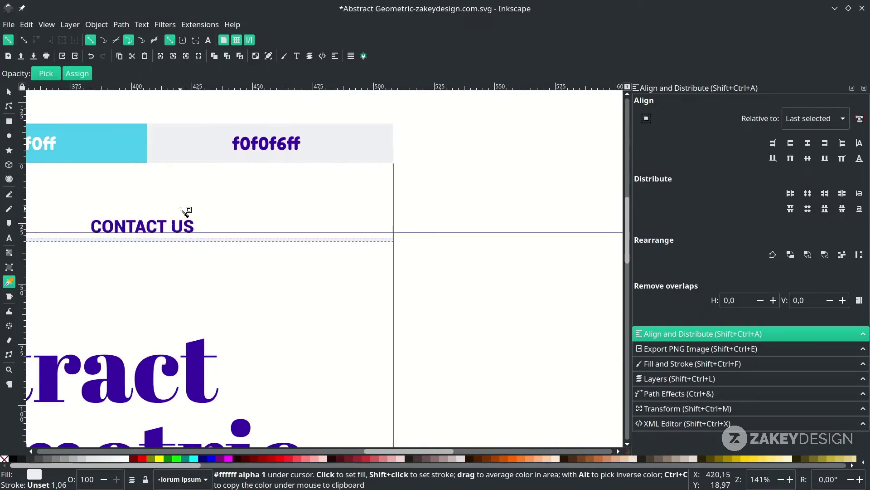
pyautogui.press('s')
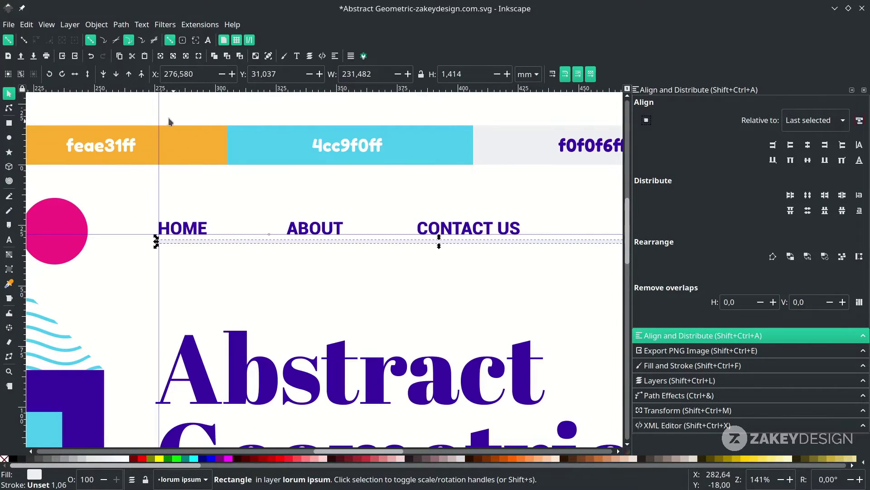
pyautogui.click(115, 76)
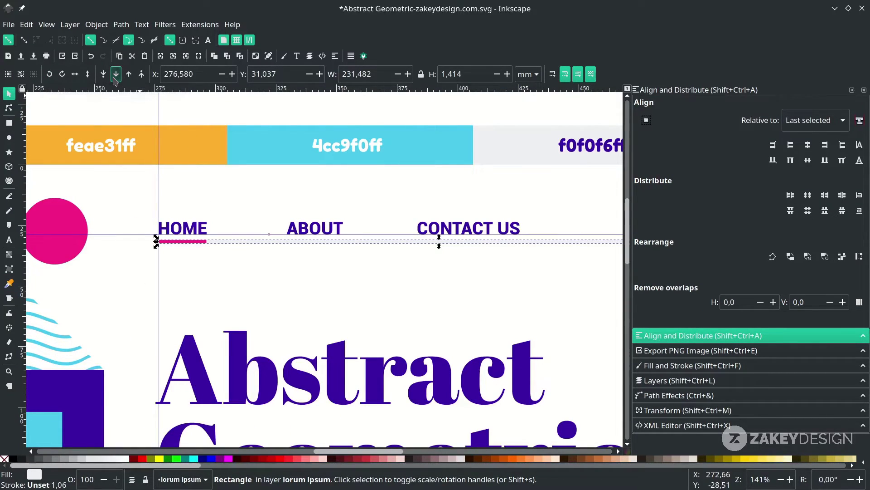
pyautogui.click(282, 287)
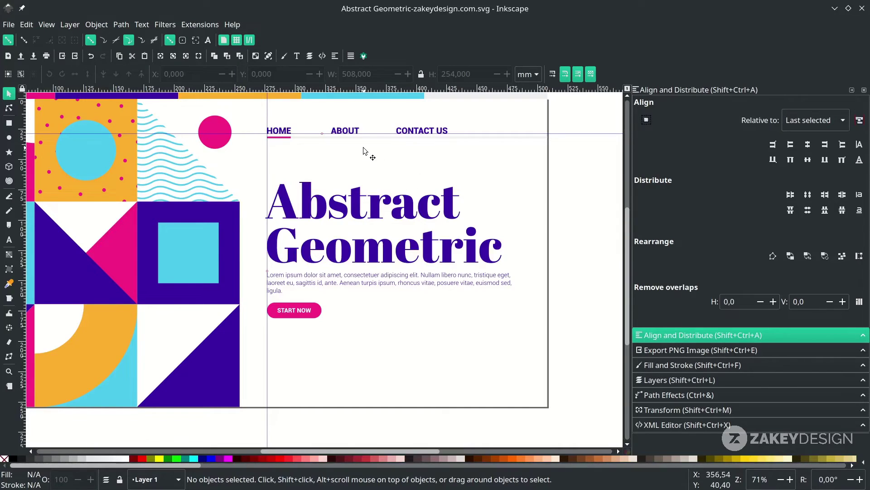
# Toggle the guides off and back on
pyautogui.click(43, 24)
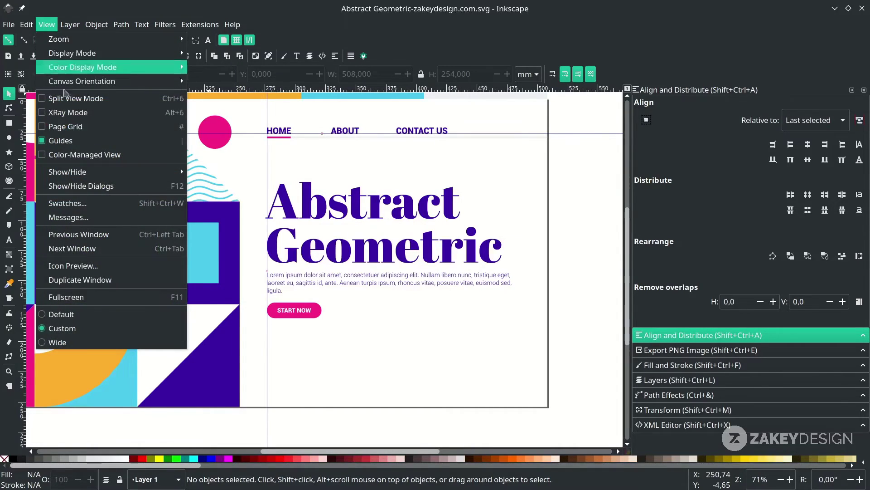
pyautogui.click(74, 141)
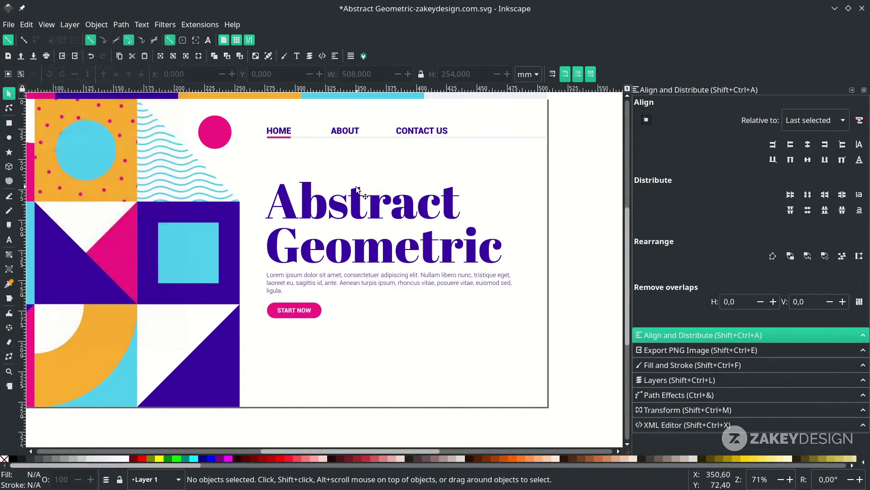
pyautogui.press('shift')
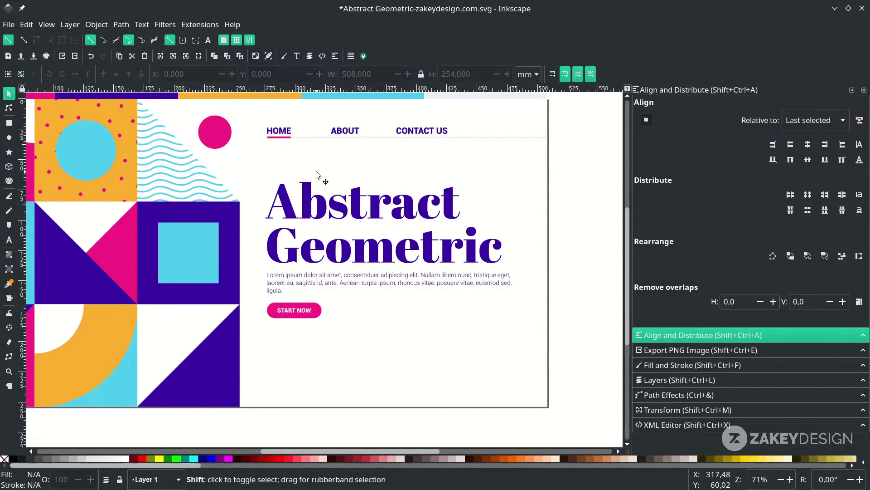
pyautogui.hotkey('shift', '\\')
pyautogui.hotkey('shift', '\\')
pyautogui.hotkey('shift', '\\')
pyautogui.hotkey('shift', '\\')
pyautogui.hotkey('shift', '\\')
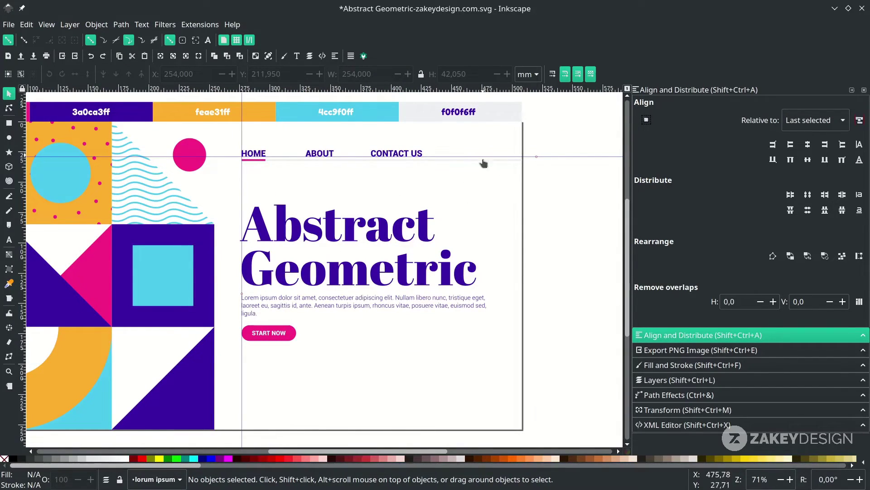
# Duplicate the three menu texts to the lower part of the banner and change the "HOME" copy to "MODERN"
pyautogui.moveTo(534, 139); pyautogui.dragTo(271, 404)
pyautogui.hotkey('ctrl', 'd')
pyautogui.doubleClick(259, 358)
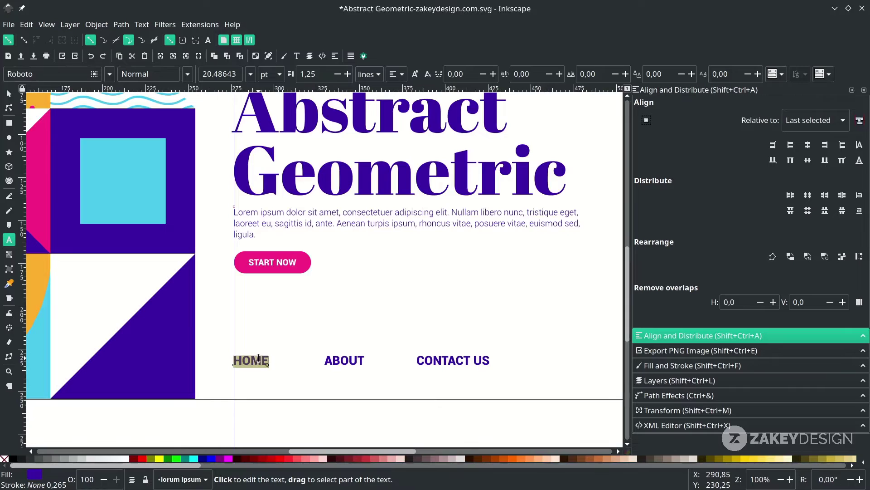
pyautogui.write('MODERN')
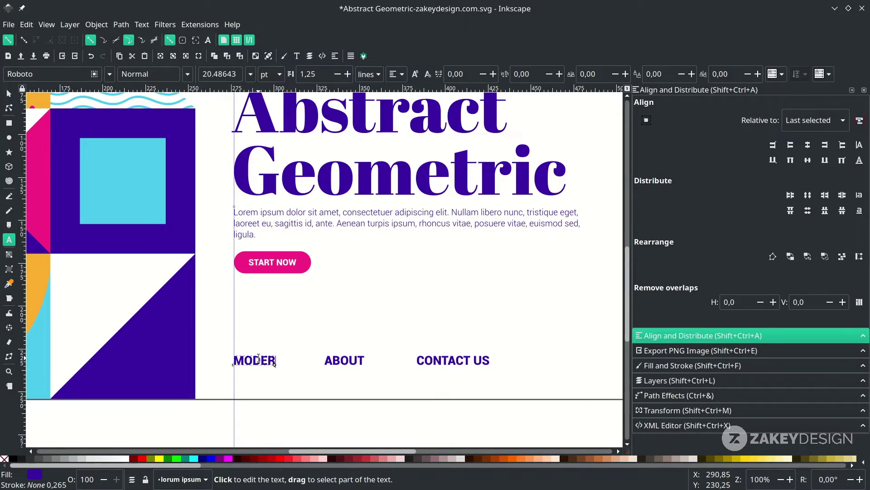
# Change the lower "ABOUT" copy to "ABSTRACT" and the "CONTACT US" copy to "SHAPES"
pyautogui.doubleClick(338, 360)
pyautogui.write('ABSTRACT')
pyautogui.doubleClick(435, 360)
pyautogui.hotkey('shift', 'End')
pyautogui.write('SHAPES')
pyautogui.press('Escape')
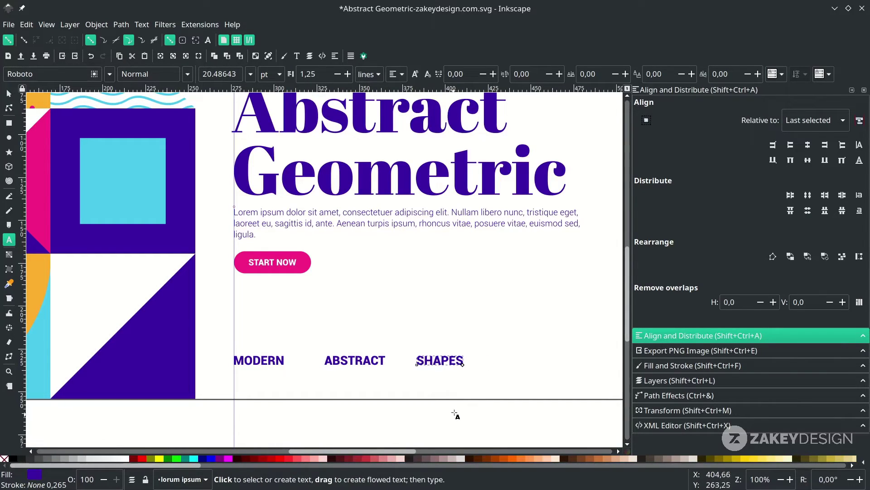
pyautogui.press('s')
pyautogui.press('5')
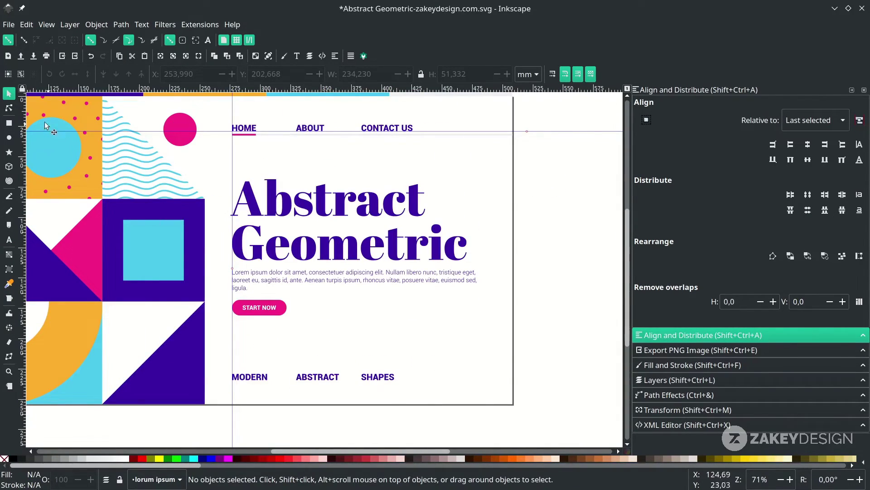
# Draw a footer rectangle about 253.9 × 50.6 mm from the square grid's right edge to the page's bottom-right corner
pyautogui.press('r')
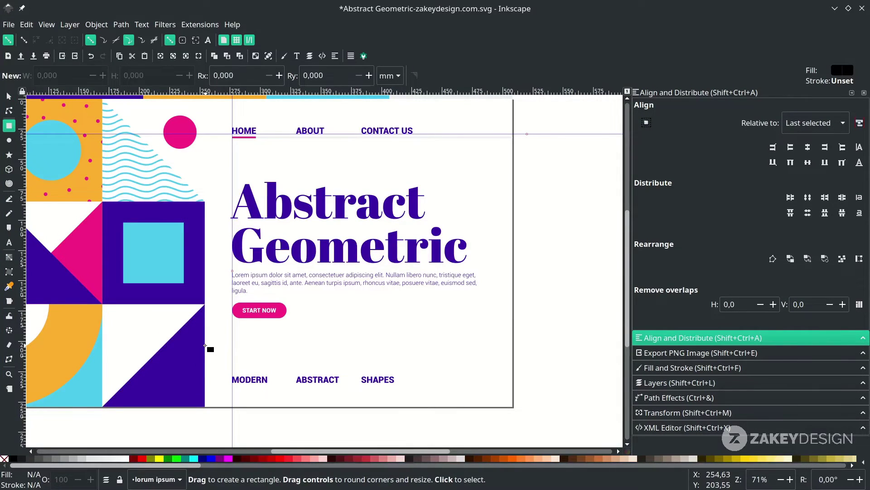
pyautogui.moveTo(205, 346); pyautogui.dragTo(512, 406)
pyautogui.scroll(3, 207, 364)
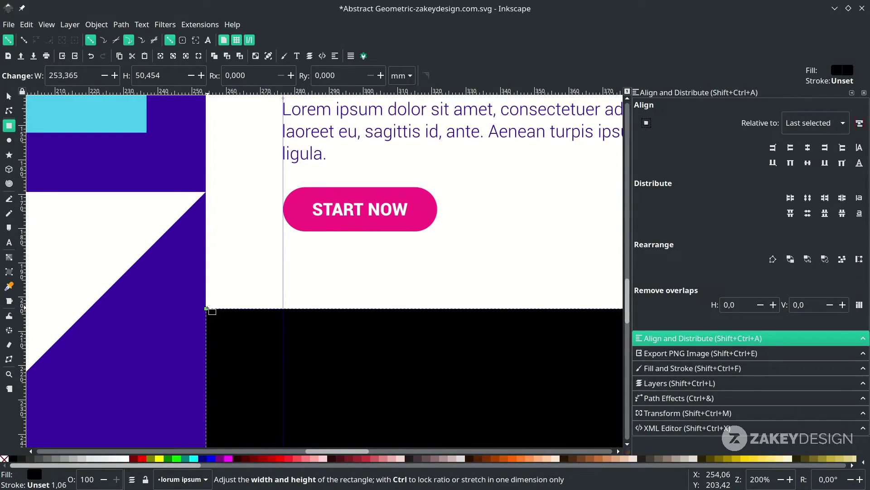
pyautogui.scroll(-3, 213, 311)
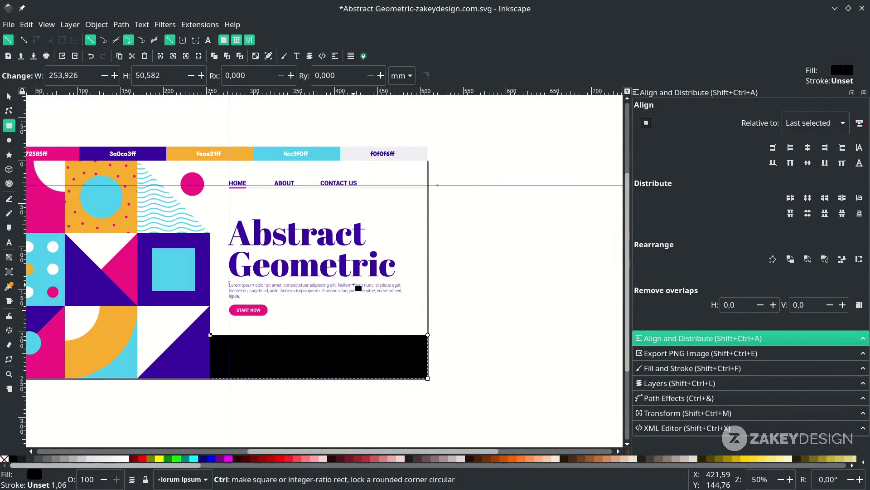
# Fill the footer rectangle with the f0f0f6ff swatch's light grey and lower it behind the MODERN, ABSTRACT and SHAPES texts
pyautogui.press('d')
pyautogui.click(443, 97)
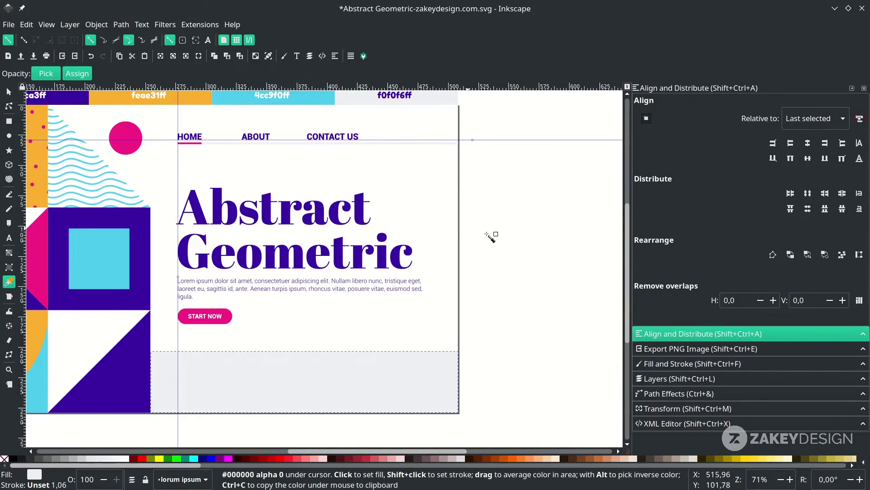
pyautogui.press('s')
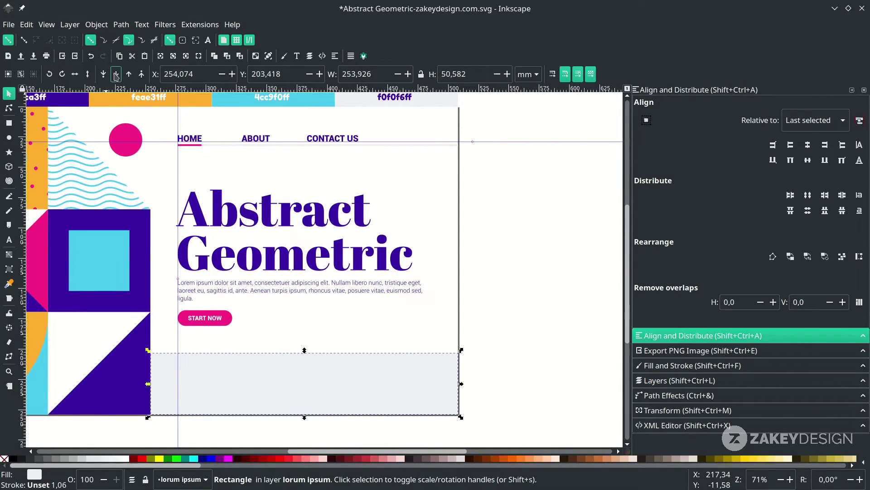
pyautogui.click(116, 74)
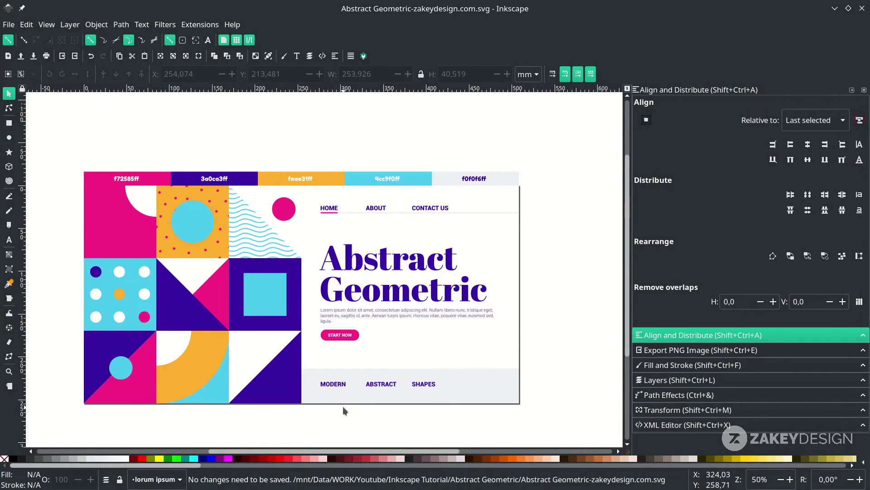
pyautogui.hscroll(-1, 338, 413)
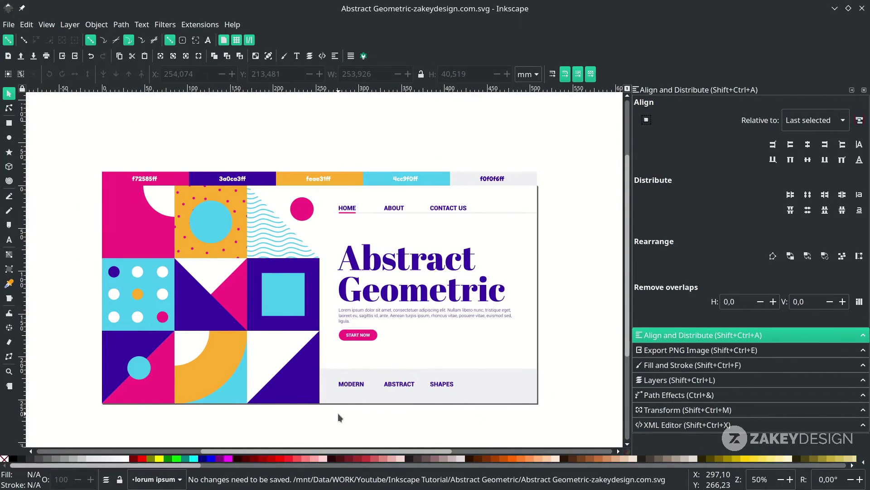
pyautogui.hscroll(1, 338, 412)
pyautogui.hscroll(-1, 338, 412)
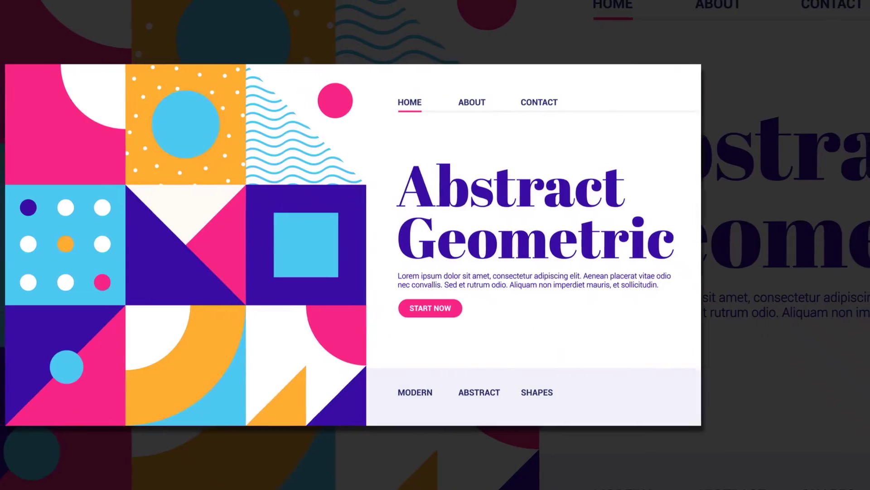